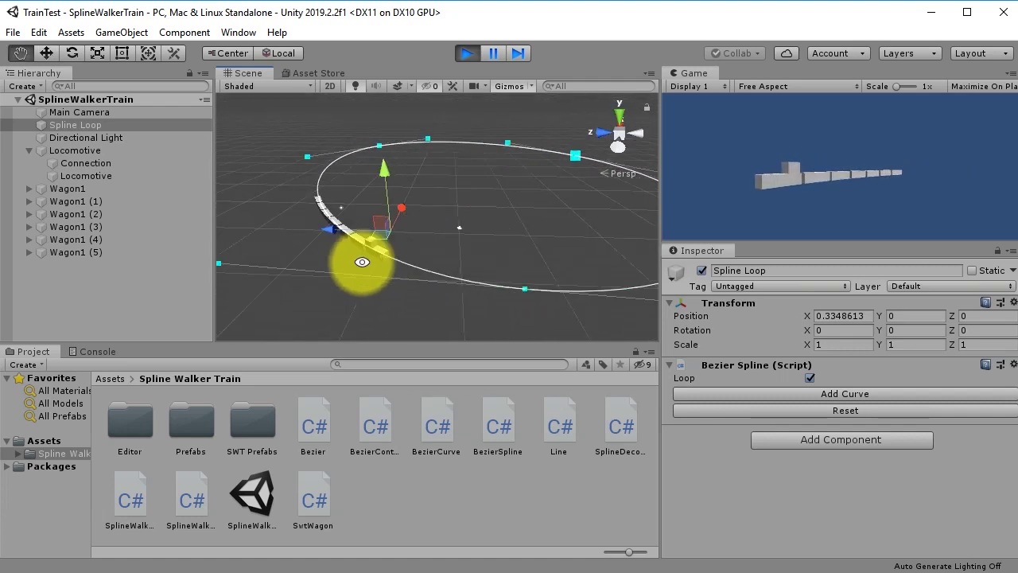
Examine the running train on its spline loop from several angles, from the locomotive to the last wagon
left_click_drag(519, 291, 490, 286, "alt")
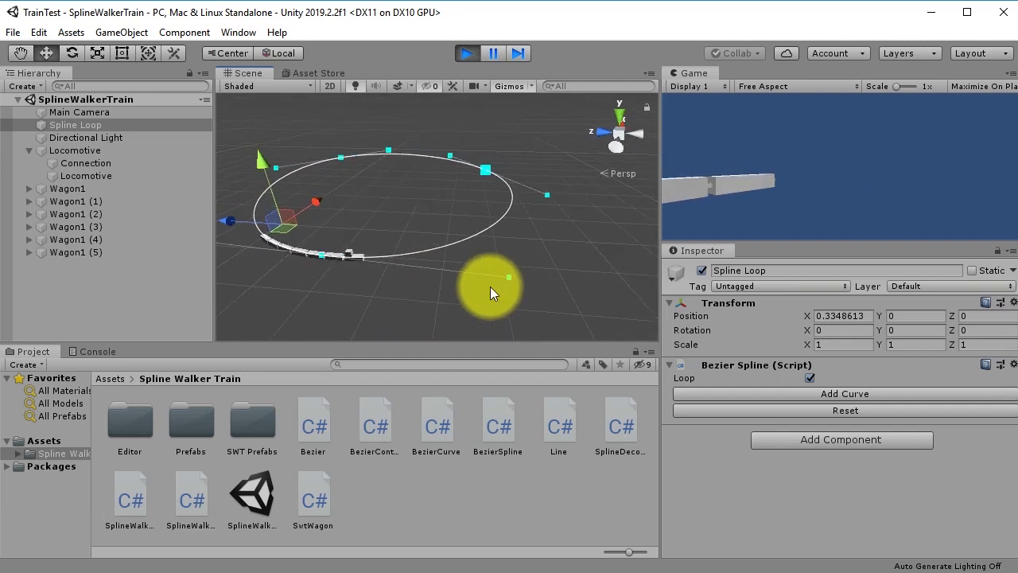
left_click_drag(516, 218, 371, 267, "alt")
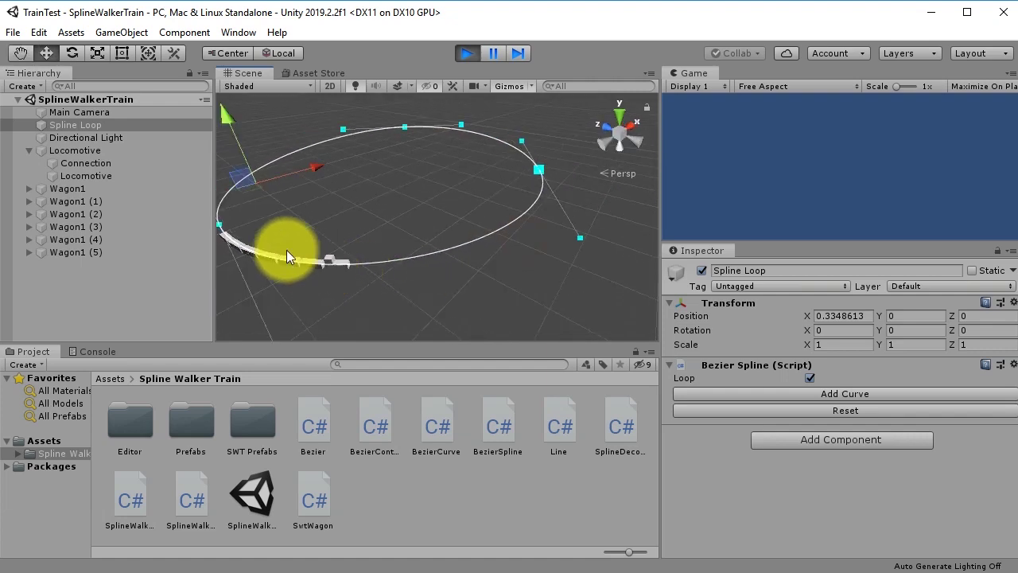
left_click(463, 488)
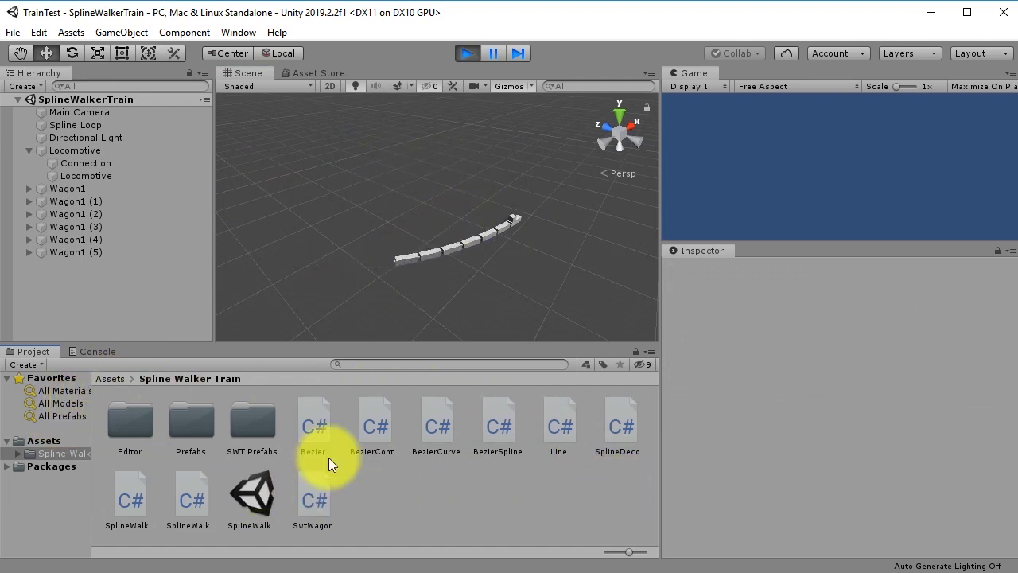
left_click(254, 502)
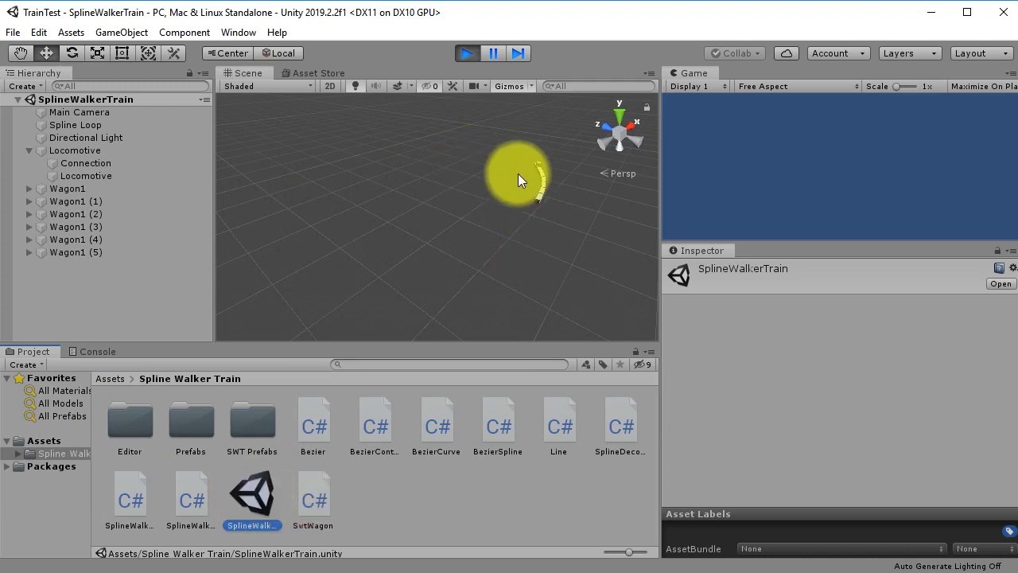
right_click(525, 274)
right_click_drag(524, 273, 618, 239)
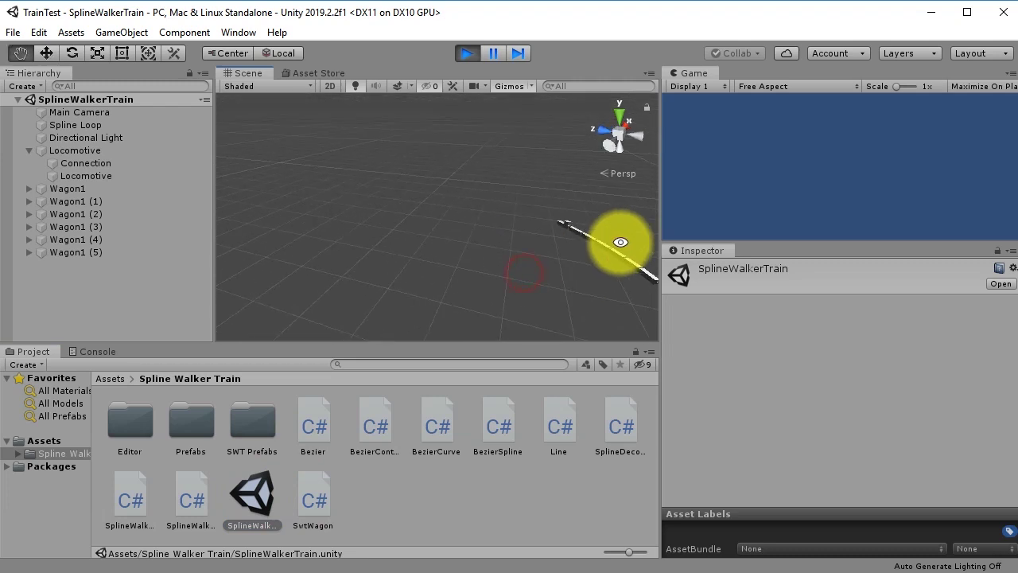
left_click(587, 212)
key("shift+f")
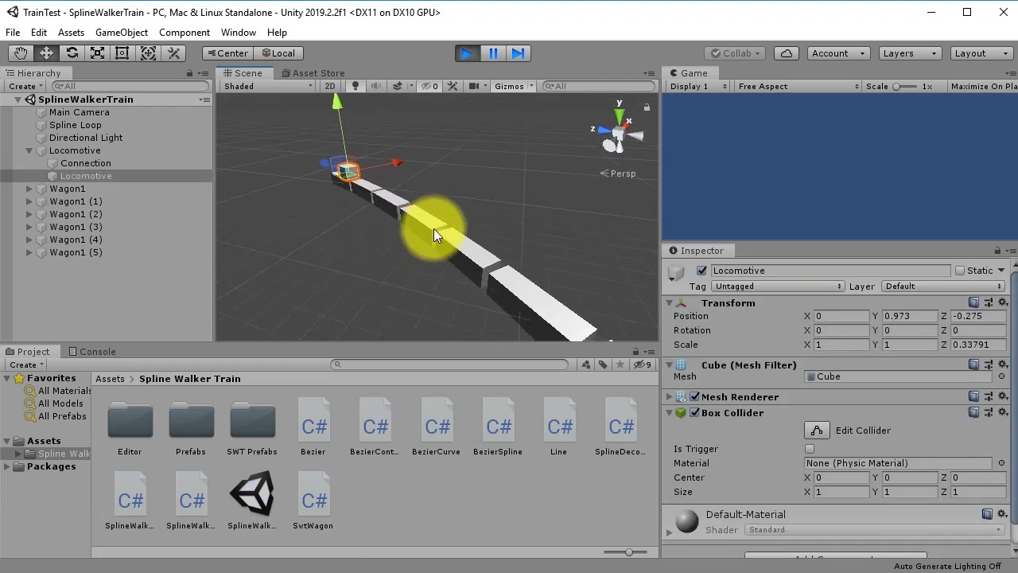
left_click(454, 249)
left_click(476, 269)
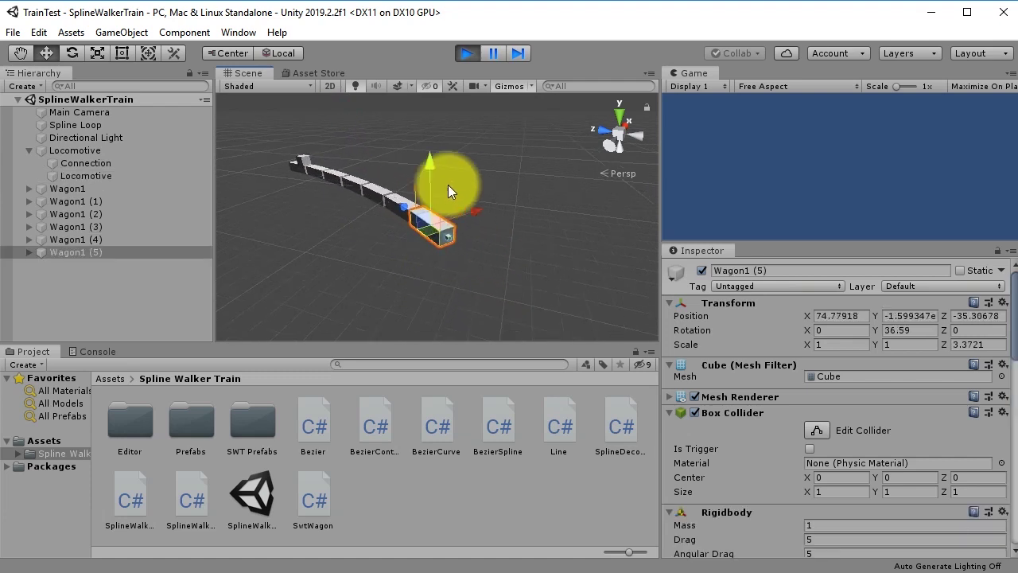
Locate the SplineWalkerTrain scene in the Spline Walker Train asset folder and stop play mode
left_click(113, 380)
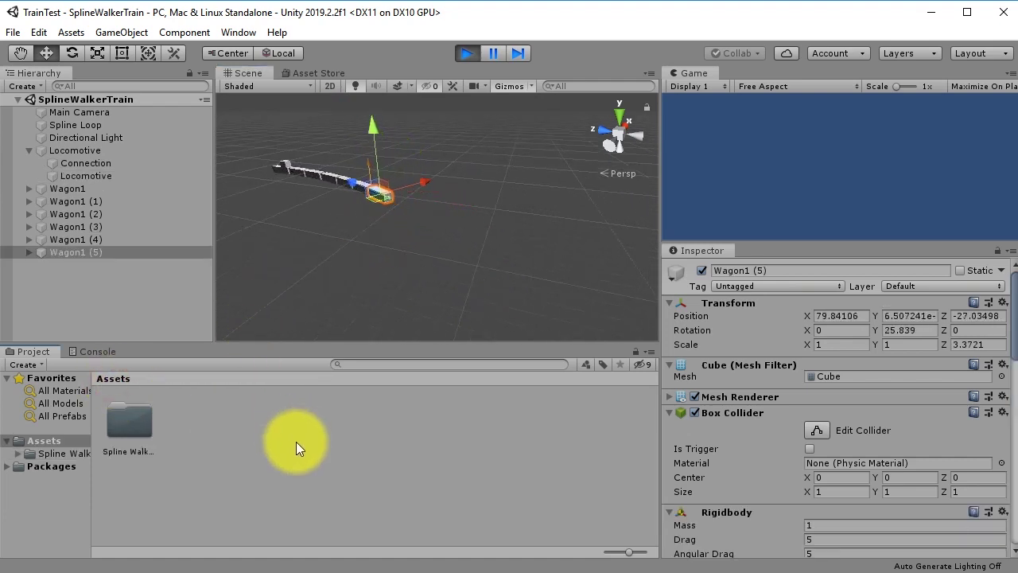
left_click(296, 441)
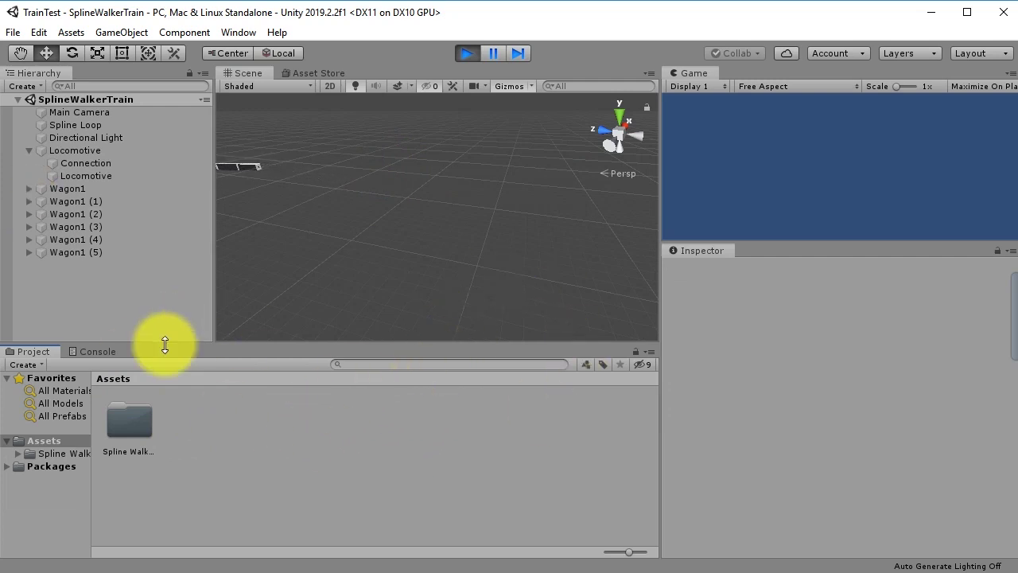
double_click(128, 422)
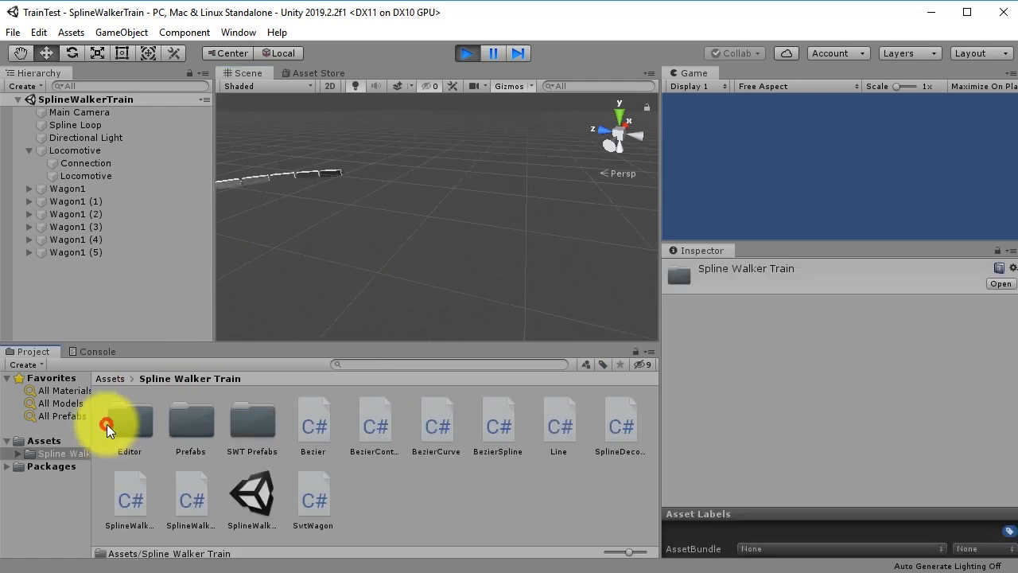
left_click(268, 493)
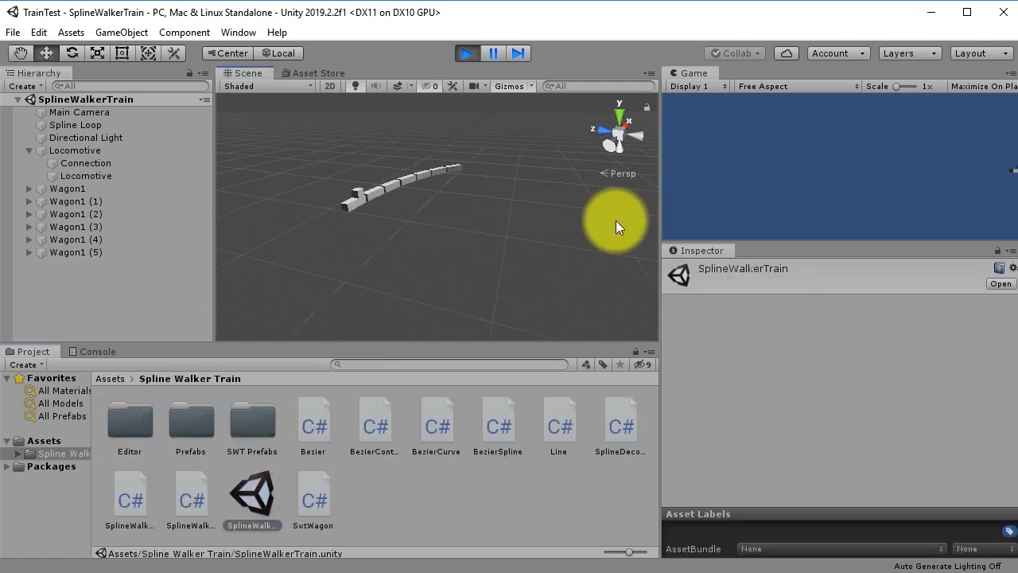
left_click(467, 53)
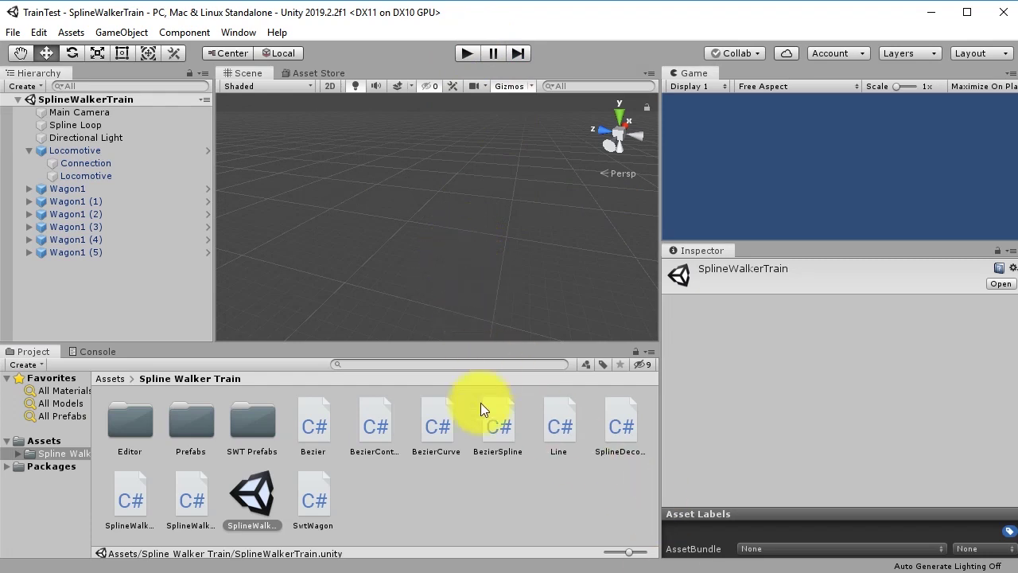
left_click(438, 478)
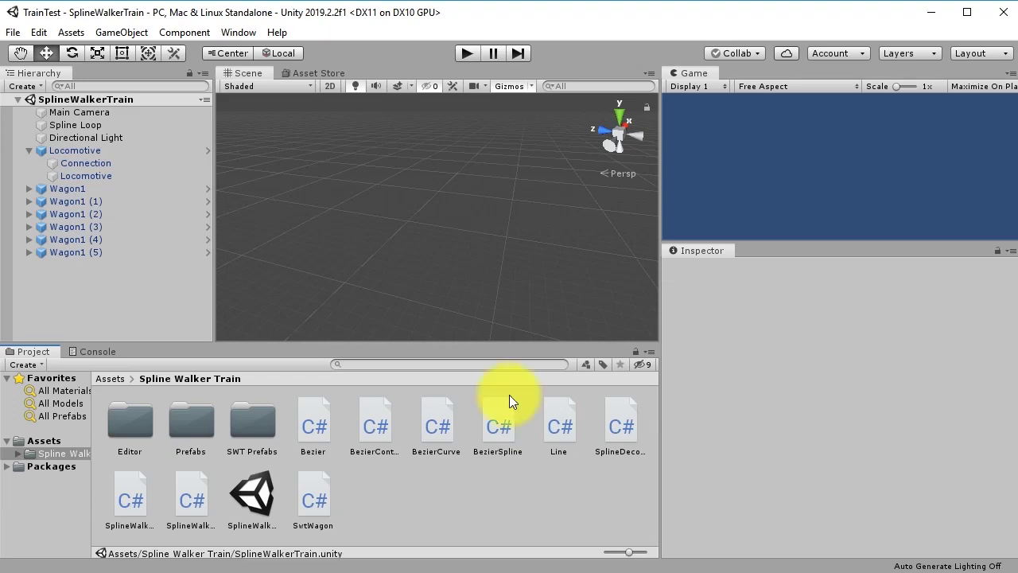
Switch to the browser to view the Catlike Coding home page, then return to Unity
key("alt+Tab")
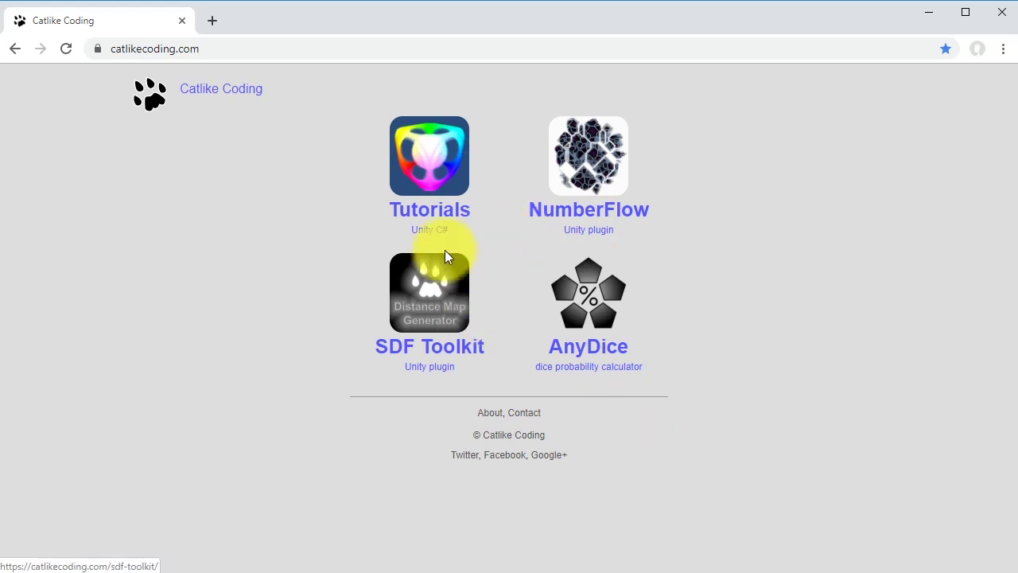
key("alt+Tab")
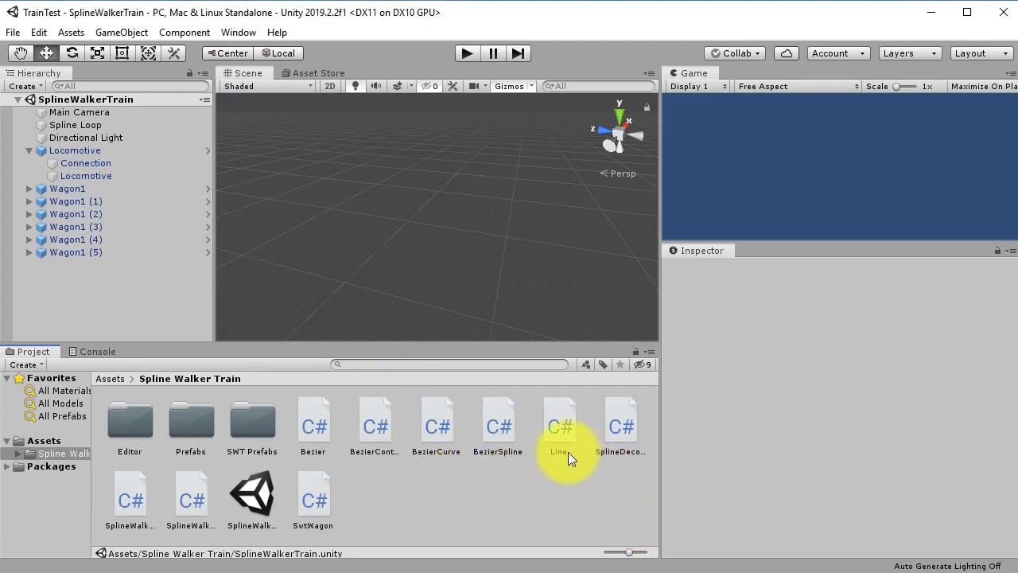
key("alt+Tab")
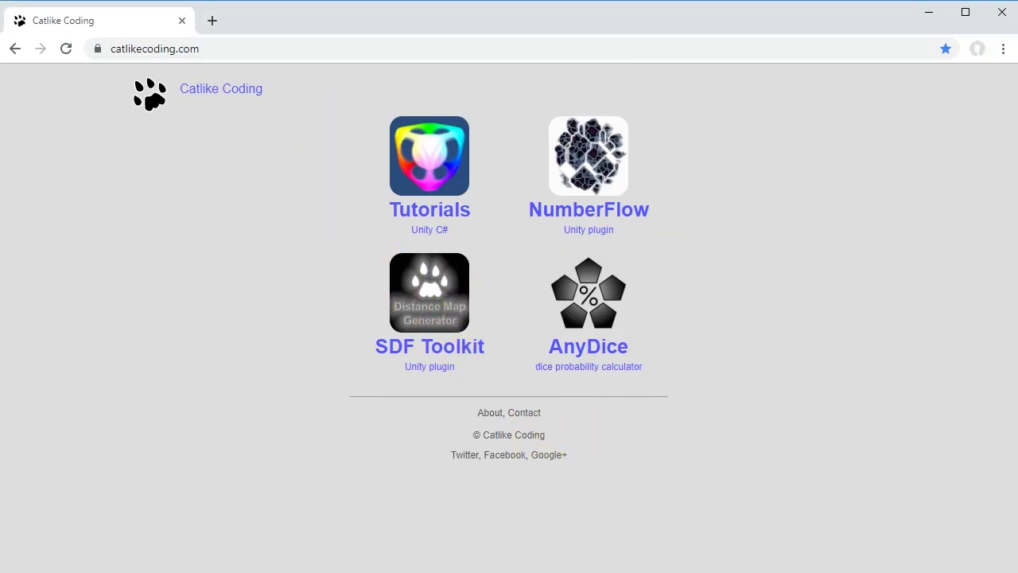
key("alt+Tab")
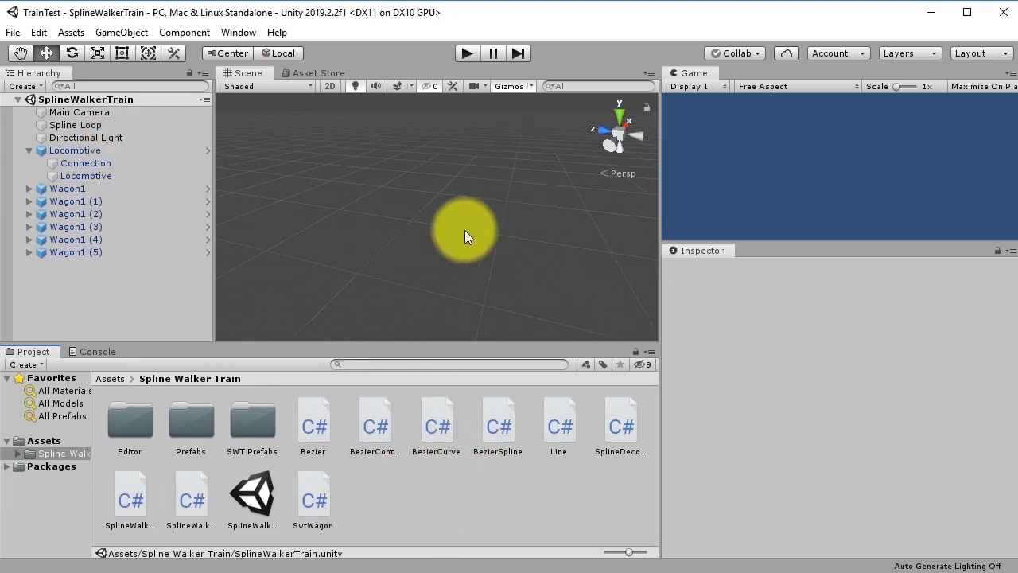
Create a scene named New Scene in the Spline Walker Train folder and open it
left_click(428, 502)
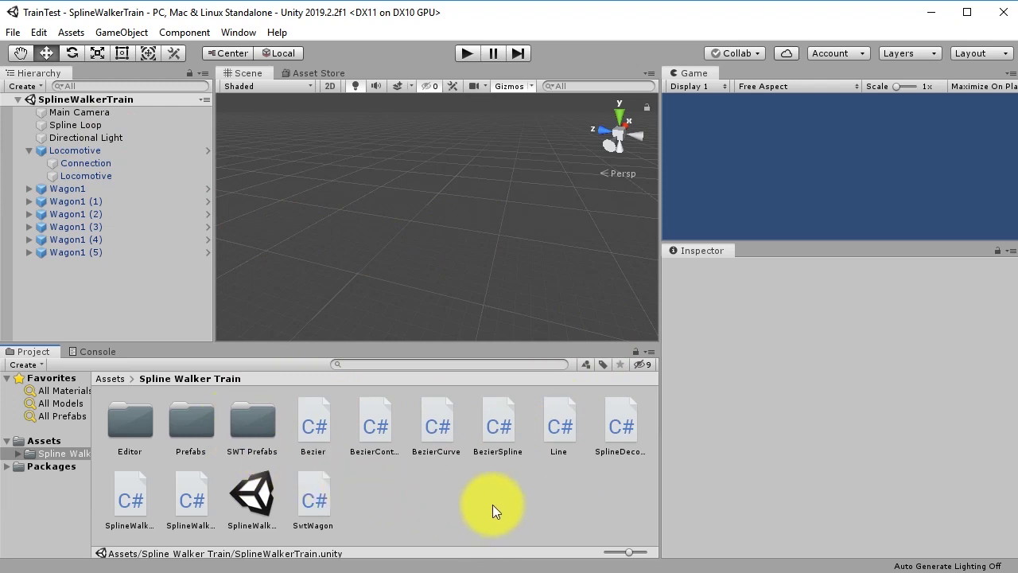
right_click(440, 502)
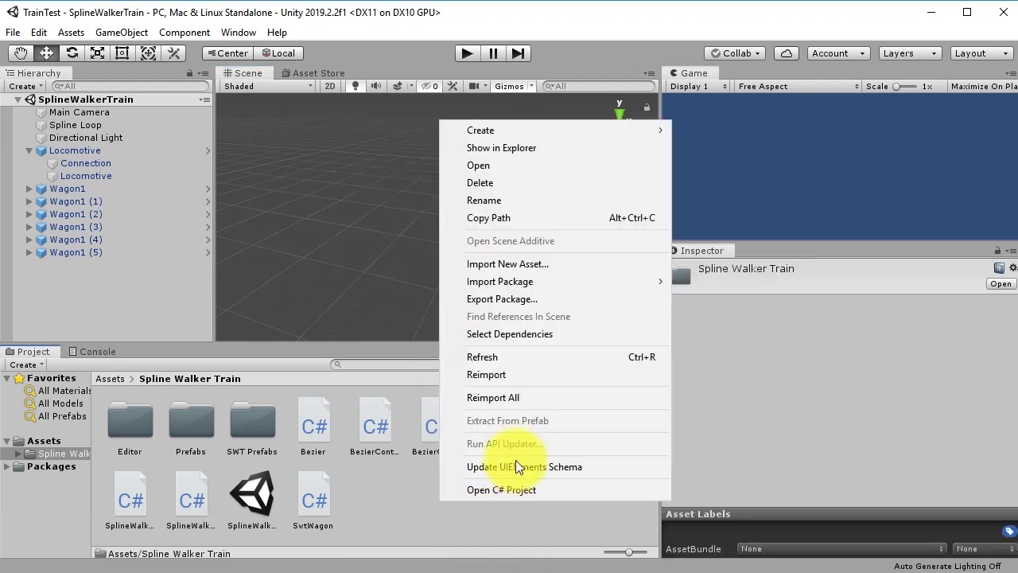
mouse_move(509, 131)
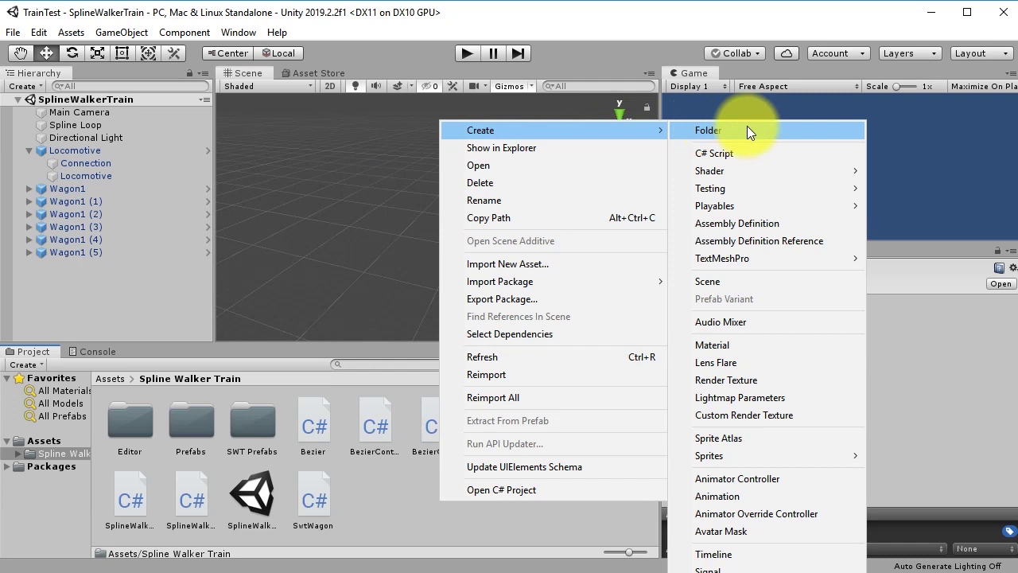
left_click(729, 284)
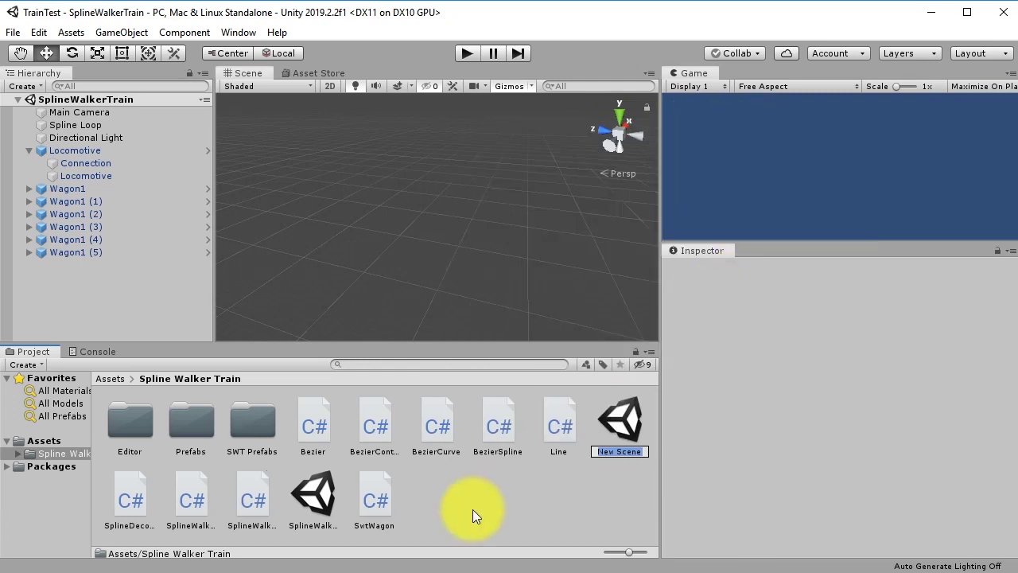
left_click(542, 509)
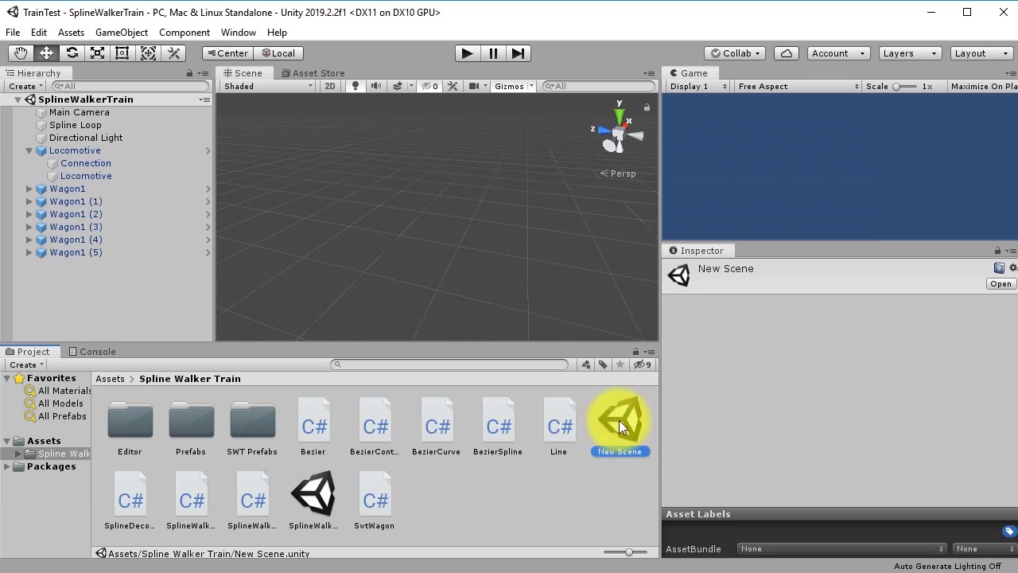
double_click(619, 420)
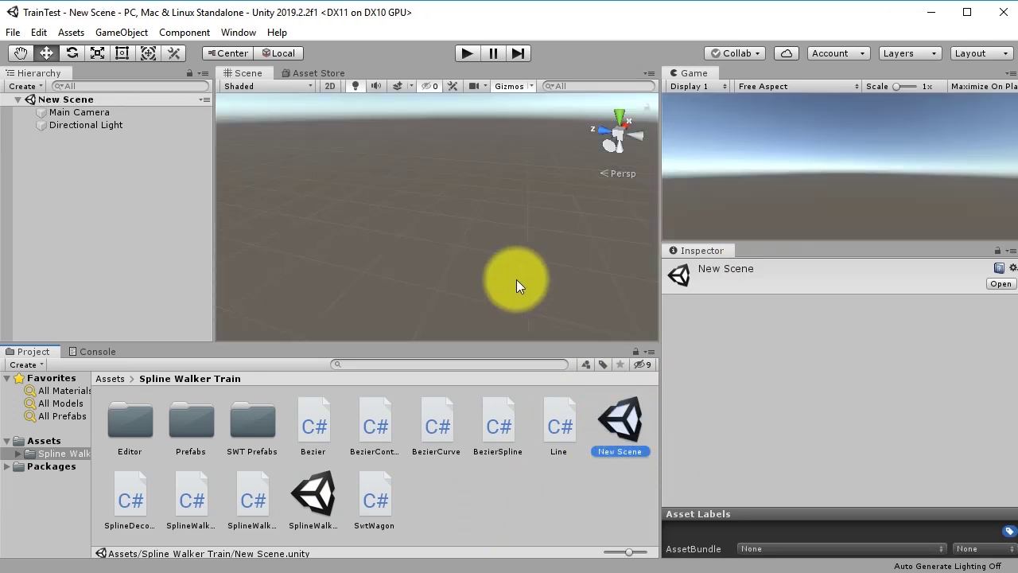
Add an empty GameObject to New Scene
right_click_drag(446, 250, 463, 289)
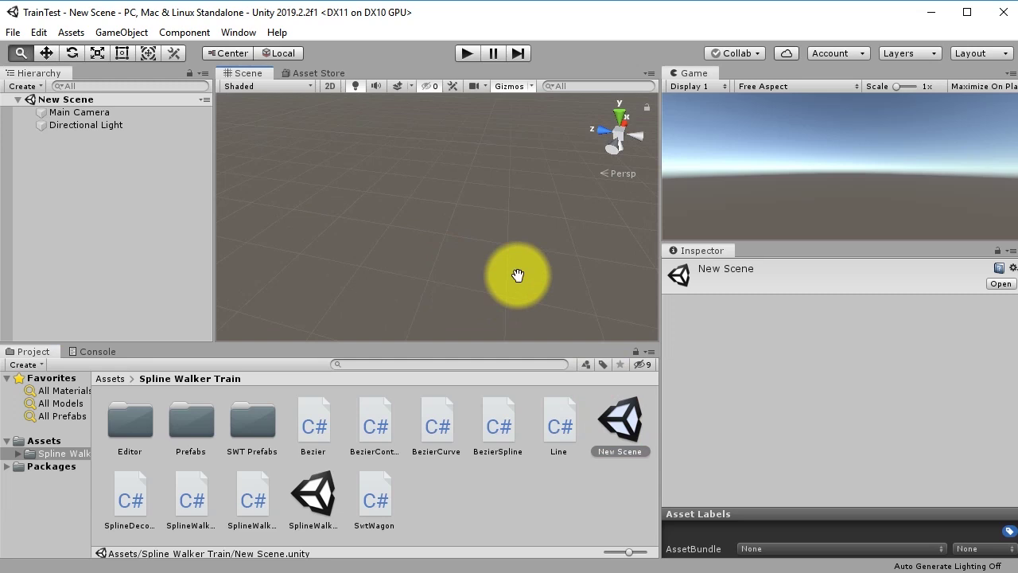
right_click(74, 219)
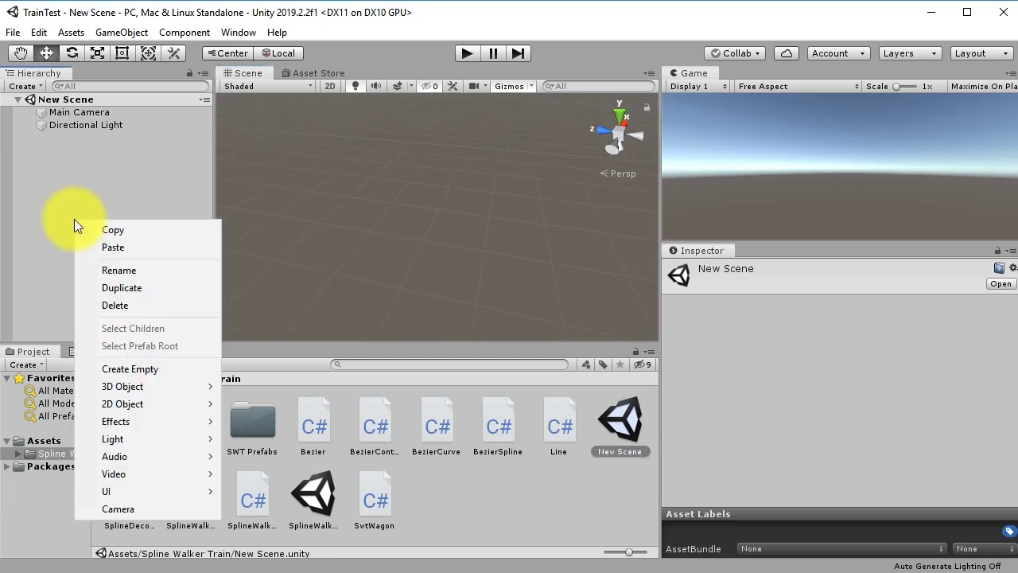
left_click(166, 370)
left_click(125, 166)
left_click(96, 133)
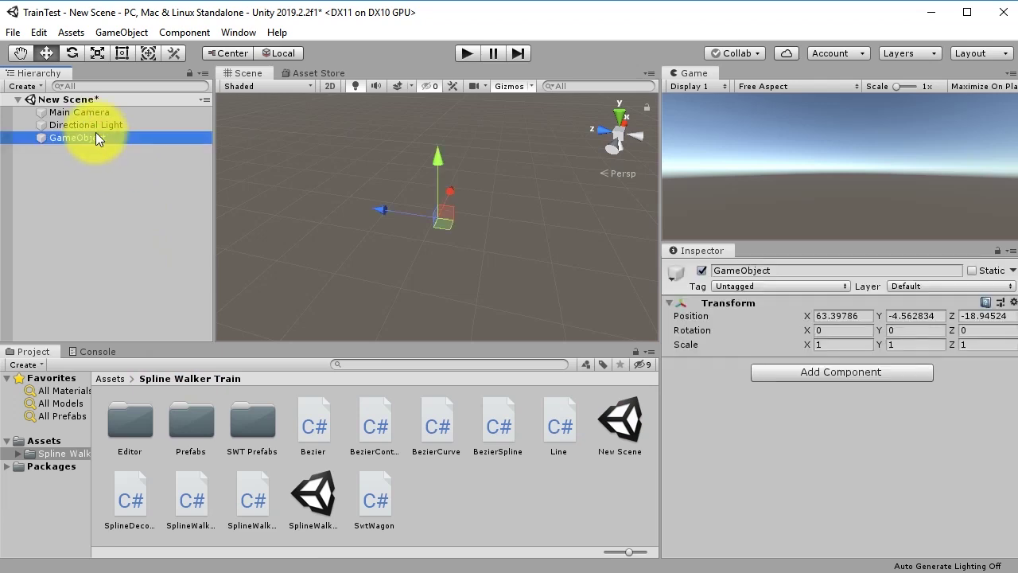
left_click(509, 505)
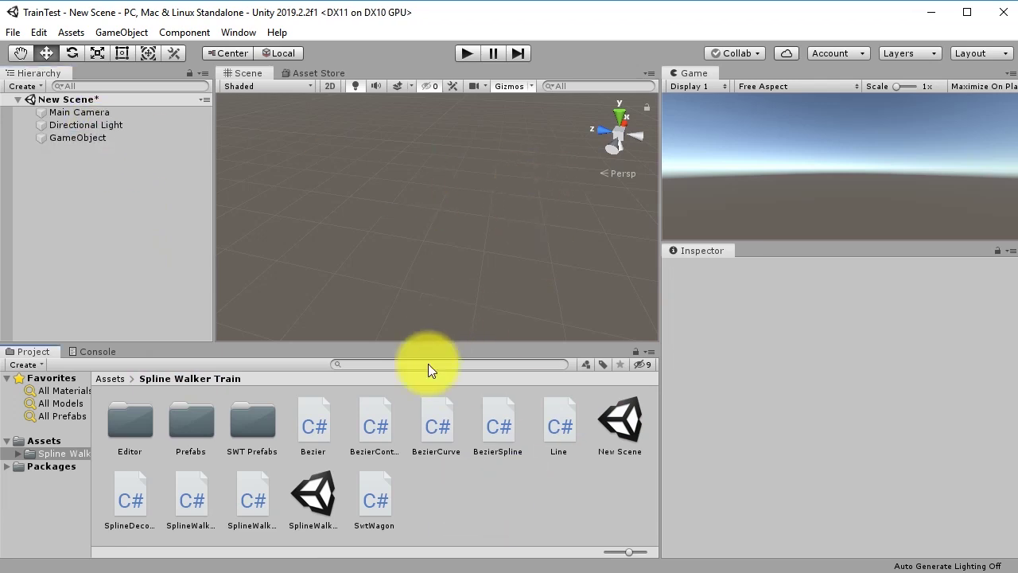
Open the SplineWalkerTrain scene and inspect which components the Spline Loop object uses
left_click(319, 492)
left_click(348, 501)
double_click(321, 501)
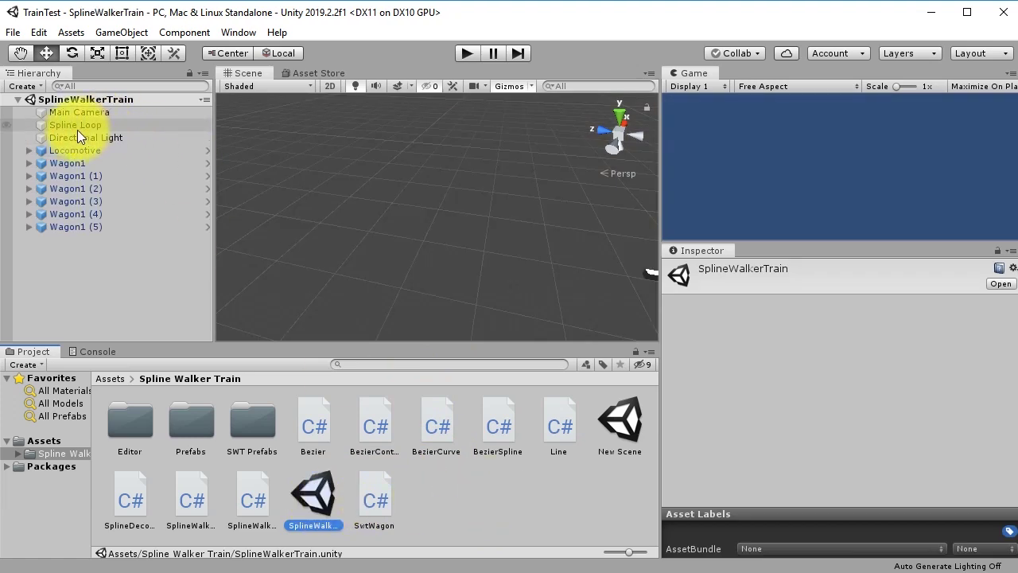
left_click(78, 128)
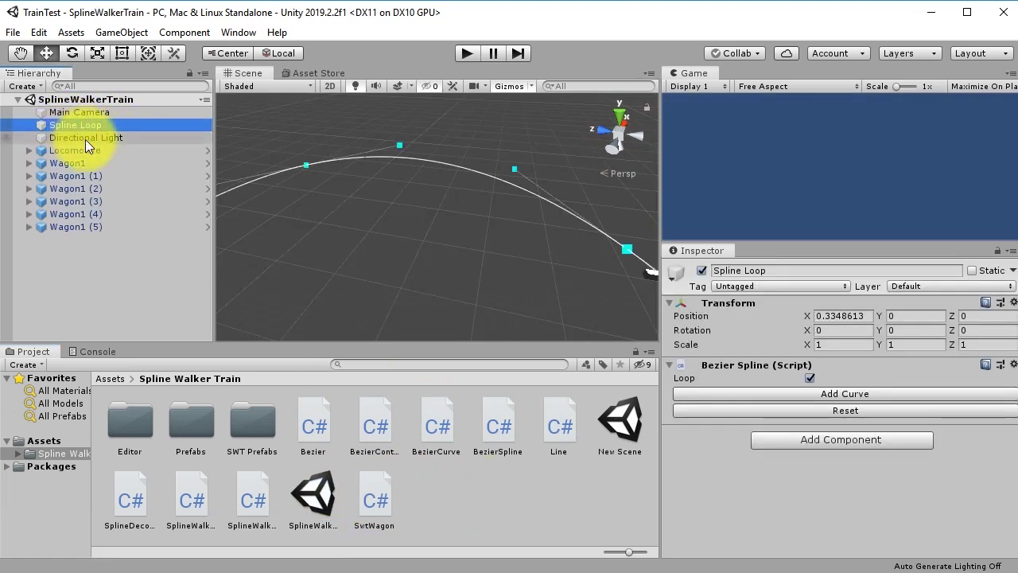
left_click(85, 139)
left_click(80, 128)
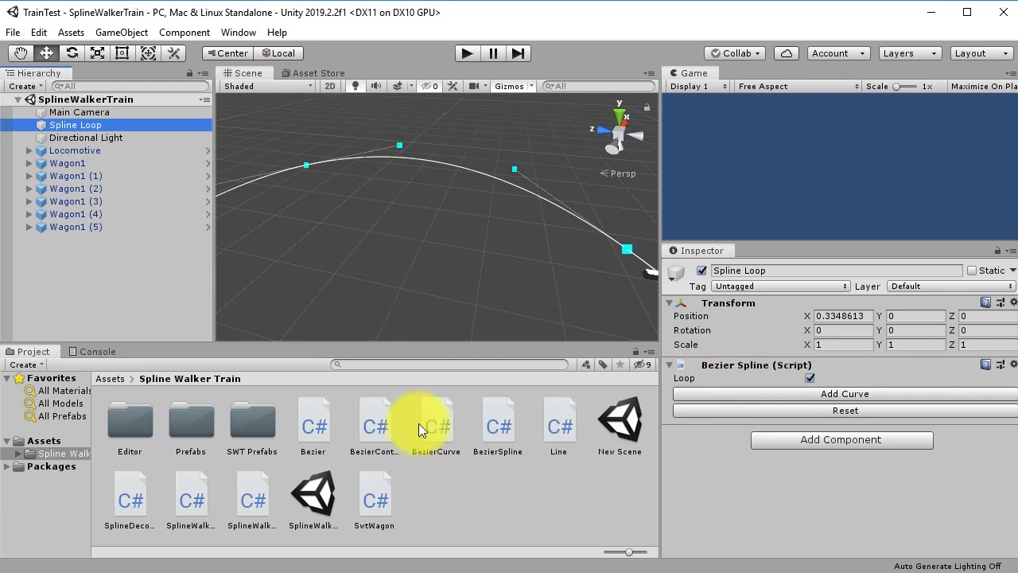
Add the Bezier Spline component to the empty GameObject in New Scene and save the scene
left_click(509, 504)
double_click(628, 416)
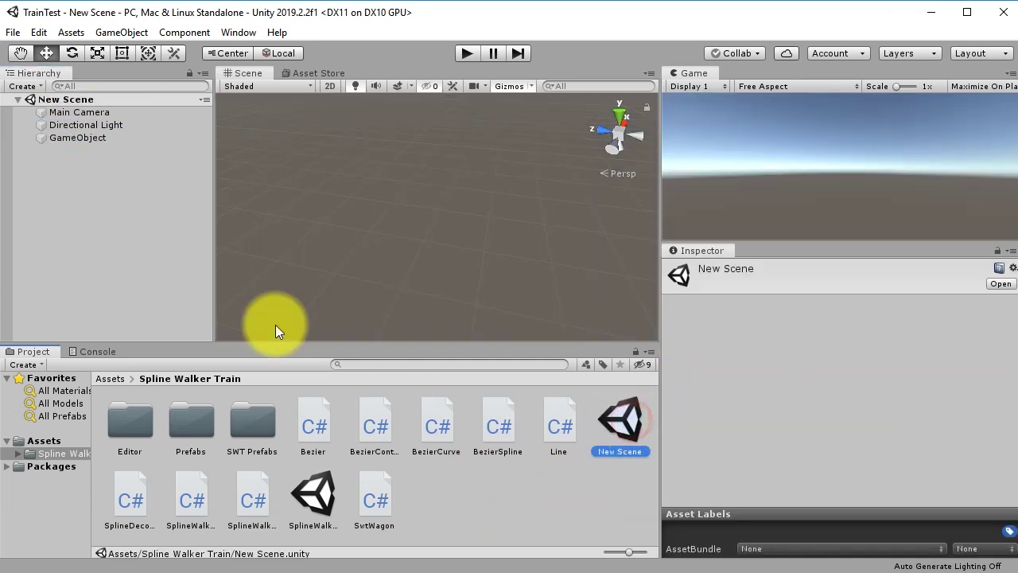
left_click(101, 125)
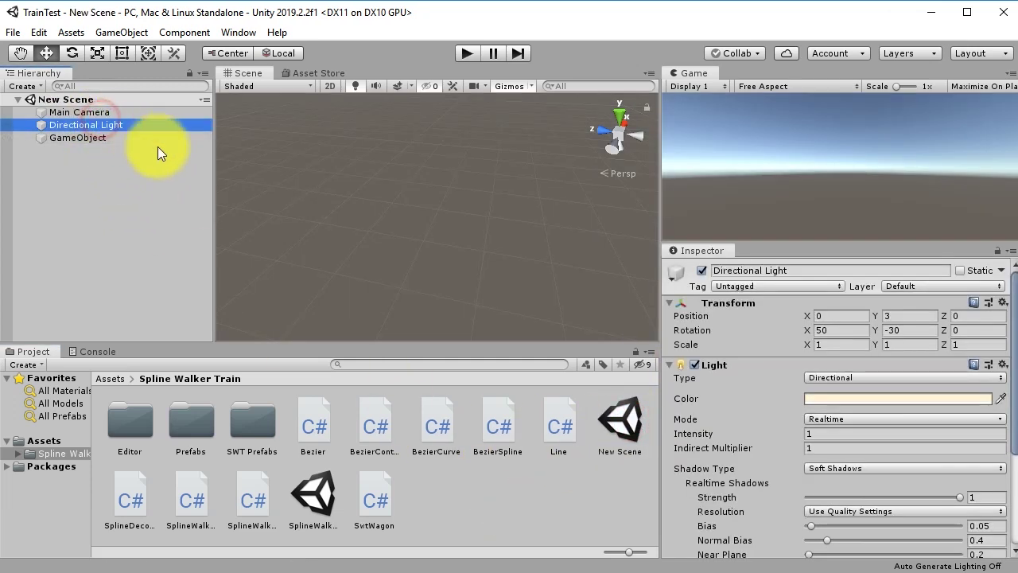
left_click(81, 138)
left_click(790, 364)
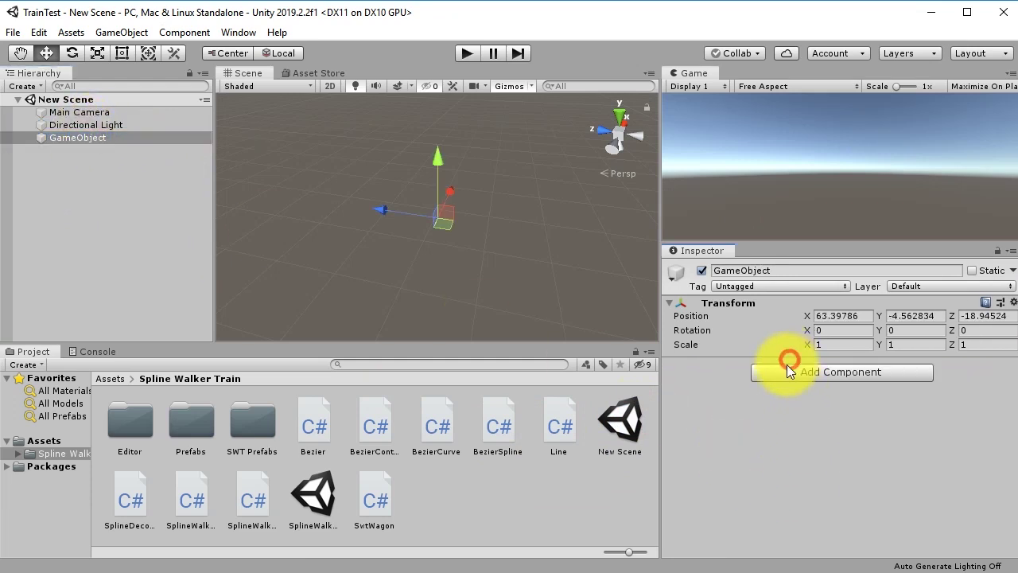
type("bez")
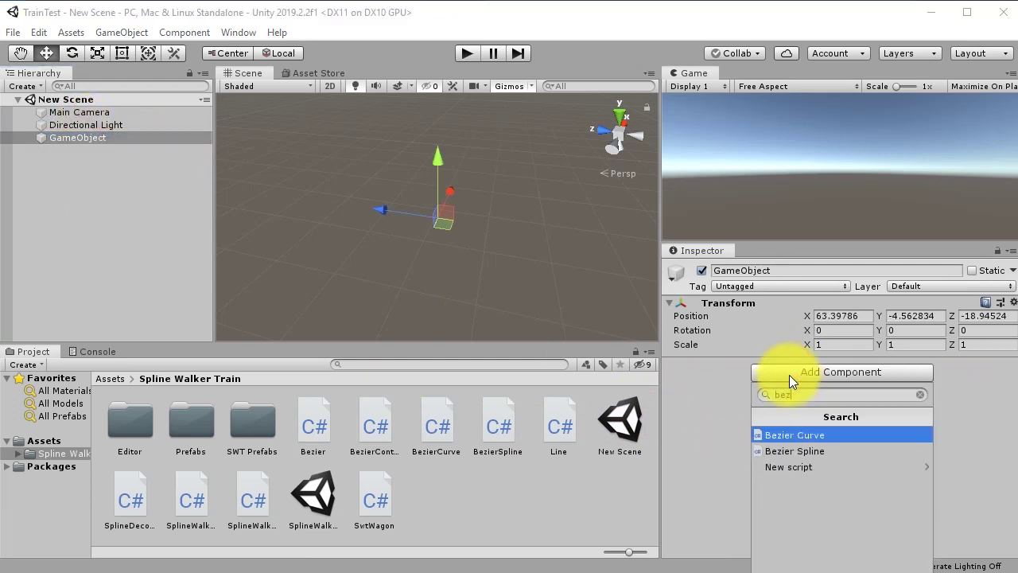
left_click(779, 449)
key("ctrl+s")
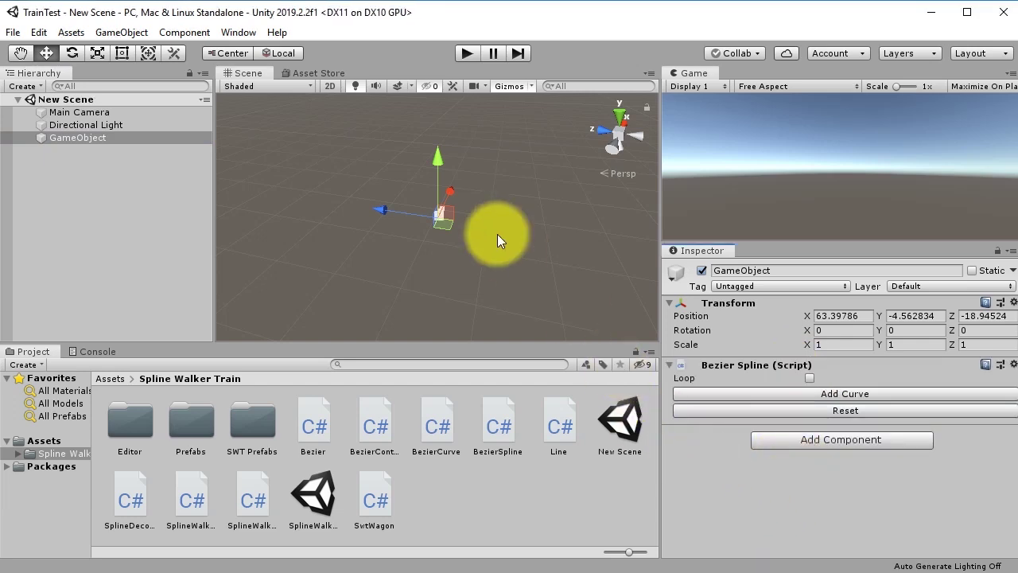
Stretch the GameObject's Bezier spline into a long bent curve by moving its control points away from the start point
left_click_drag(474, 243, 382, 295, "alt")
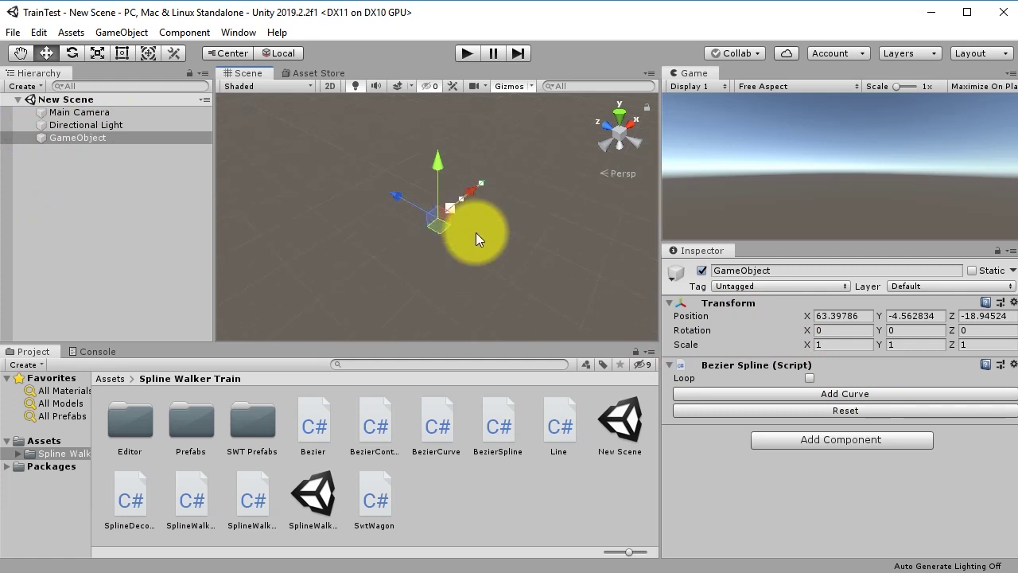
left_click(476, 233)
left_click(80, 138)
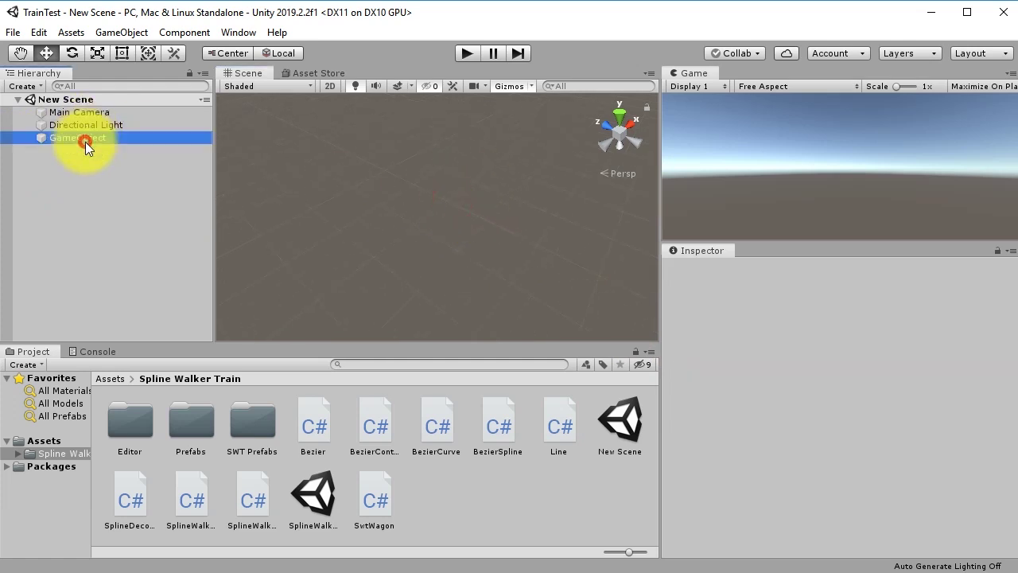
left_click(455, 207)
left_click_drag(500, 200, 418, 249, "alt")
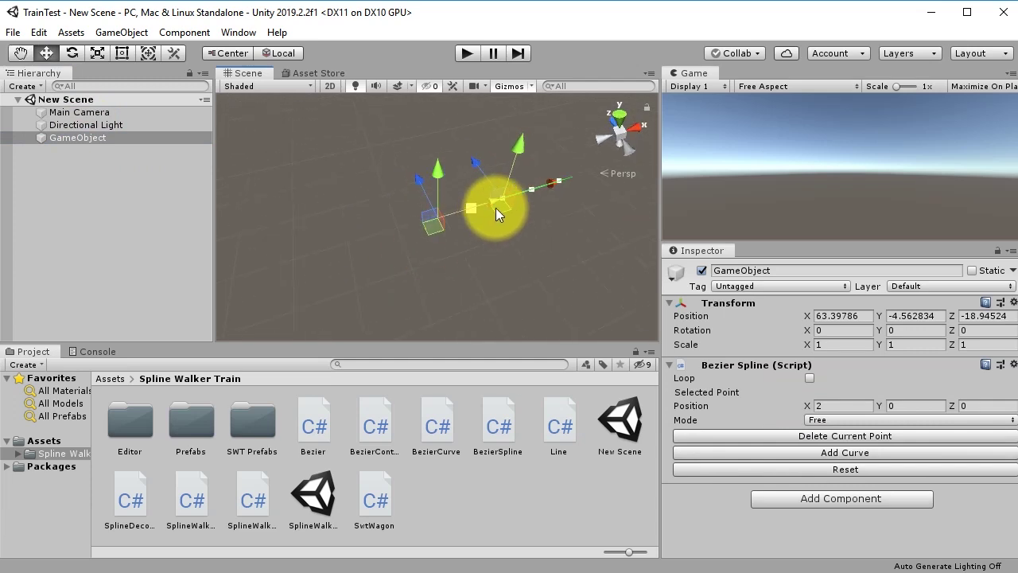
middle_click_drag(491, 216, 348, 211)
left_click_drag(336, 214, 516, 174)
left_click(292, 211)
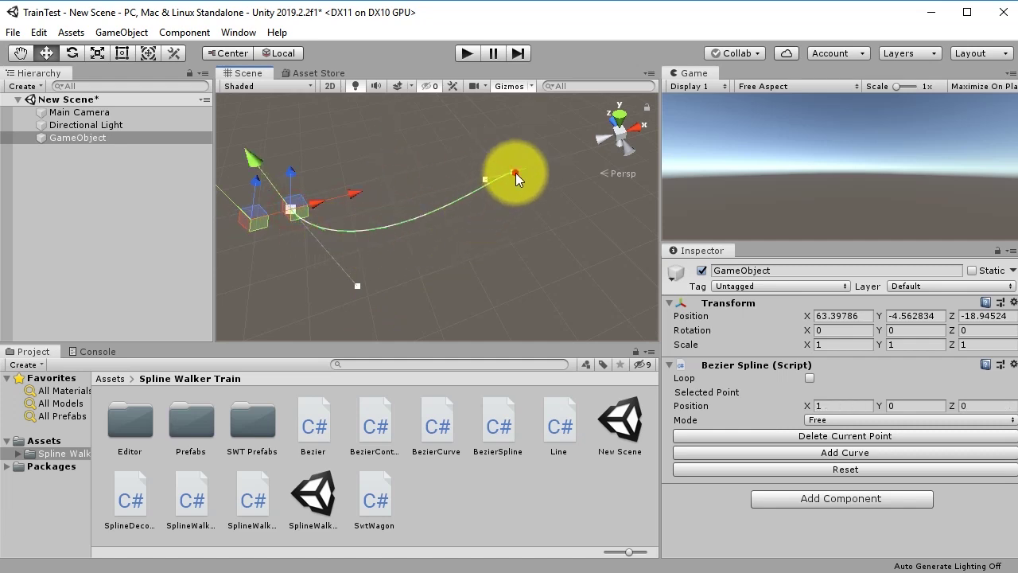
Pull out the handle of the curve's far end point so that end bends round more strongly
left_click(515, 173)
left_click(288, 209)
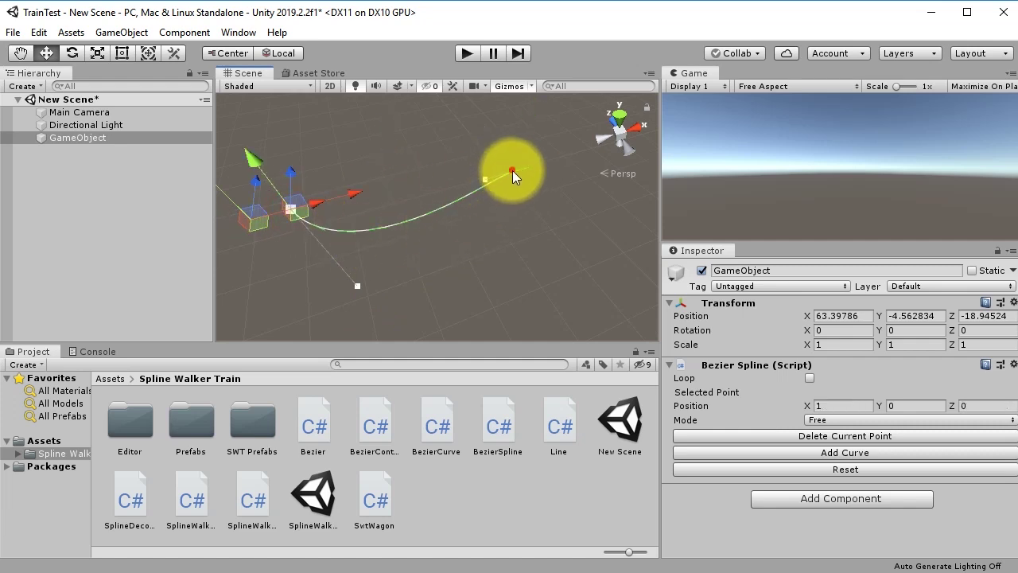
left_click(512, 170)
left_click_drag(481, 178, 517, 247)
left_click(288, 210)
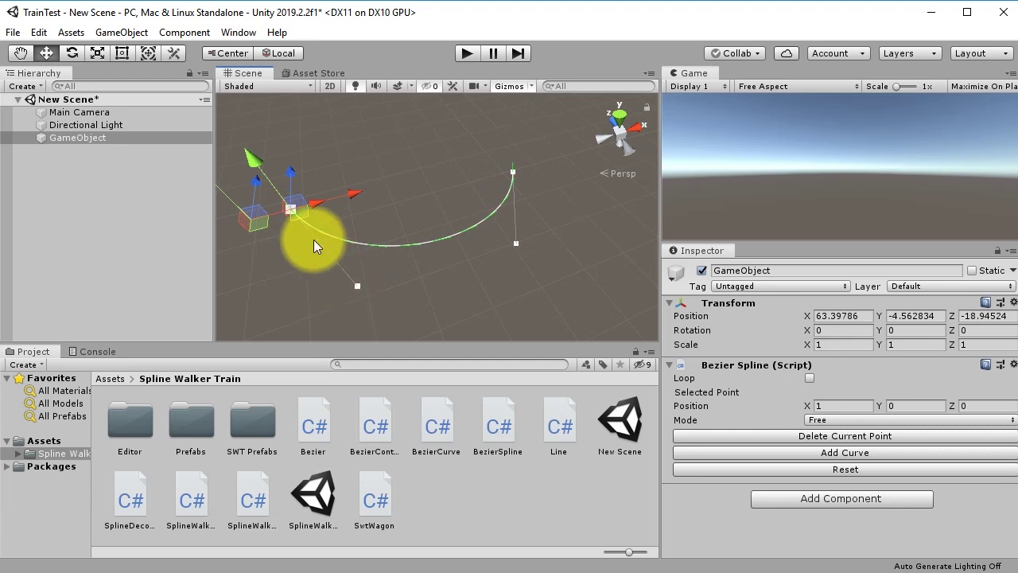
Move the GameObject to about X 63.61, Z -18.56 and the spline's start handle to about X 1.33, Z -3.28
left_click_drag(260, 229, 309, 216)
left_click(362, 267)
left_click_drag(367, 273, 323, 303)
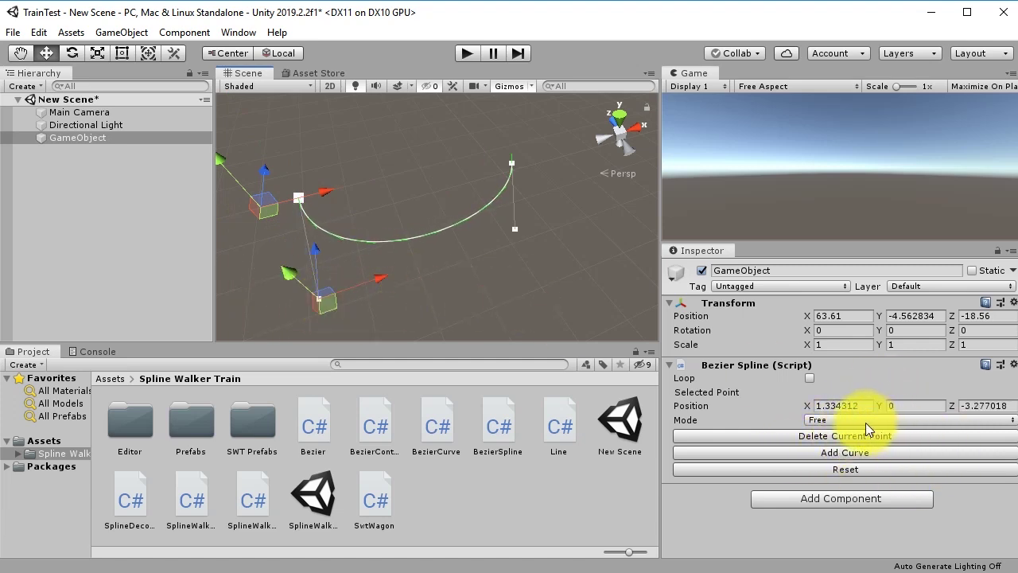
Add a second curve to the spline and pull its end outward, placing the end handle at about X 6.48, Z 11.19
left_click_drag(506, 225, 439, 255, "alt")
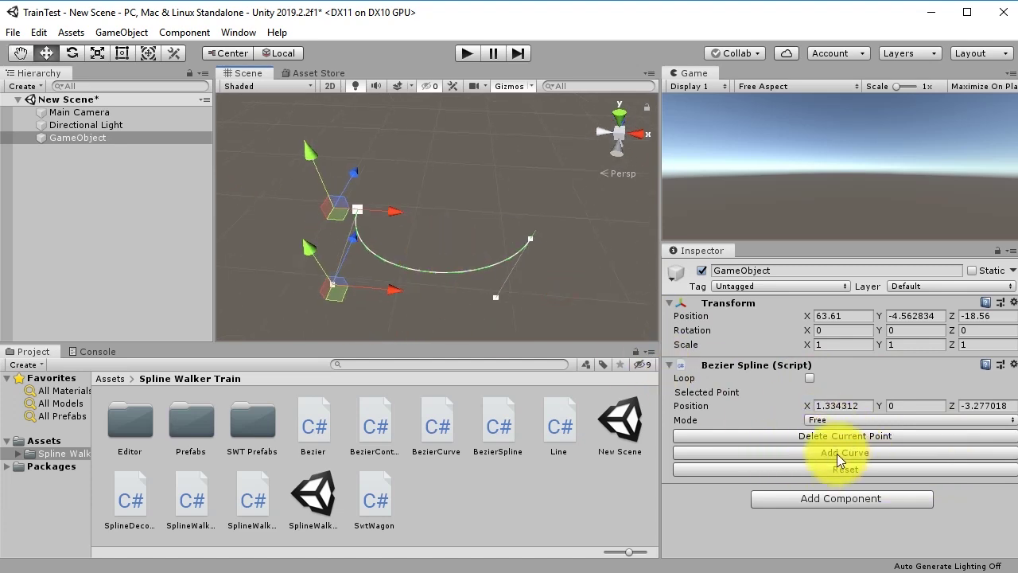
left_click(859, 451)
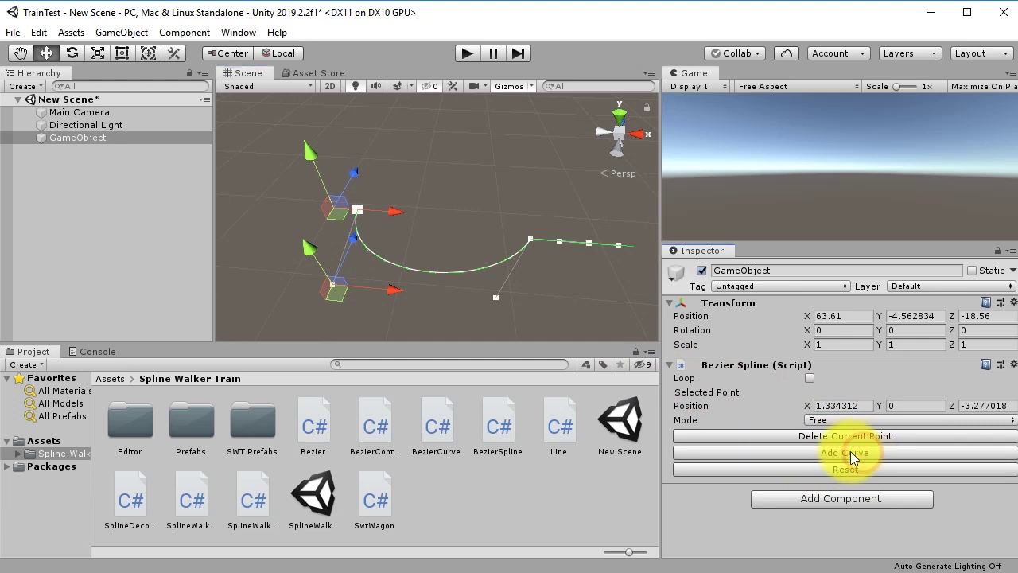
left_click(603, 245)
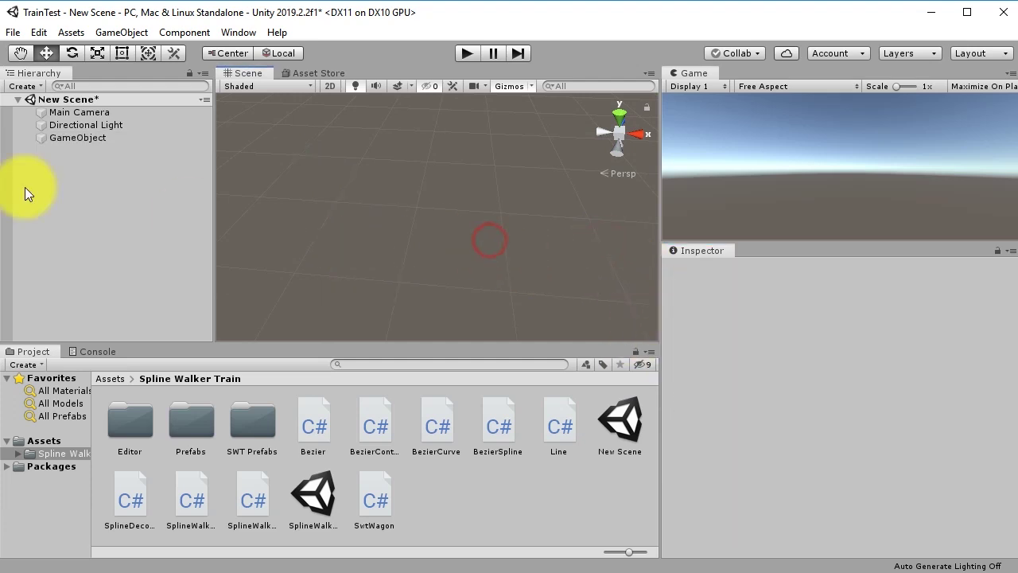
left_click(60, 137)
left_click(587, 241)
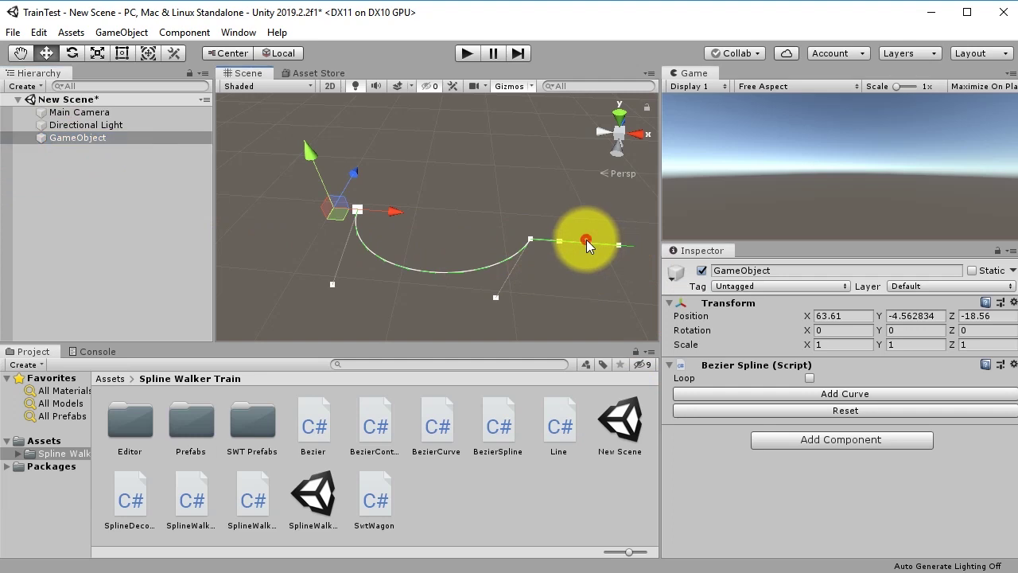
left_click_drag(596, 247, 500, 97, "alt")
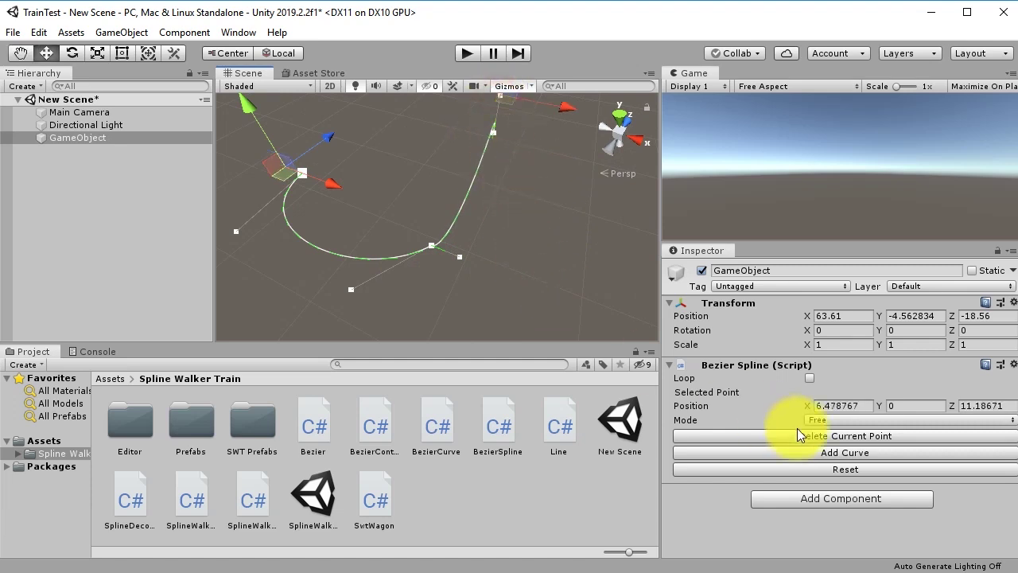
Set the mode to Mirrored for the spline's end handle and for the point joining the two curves
left_click(833, 420)
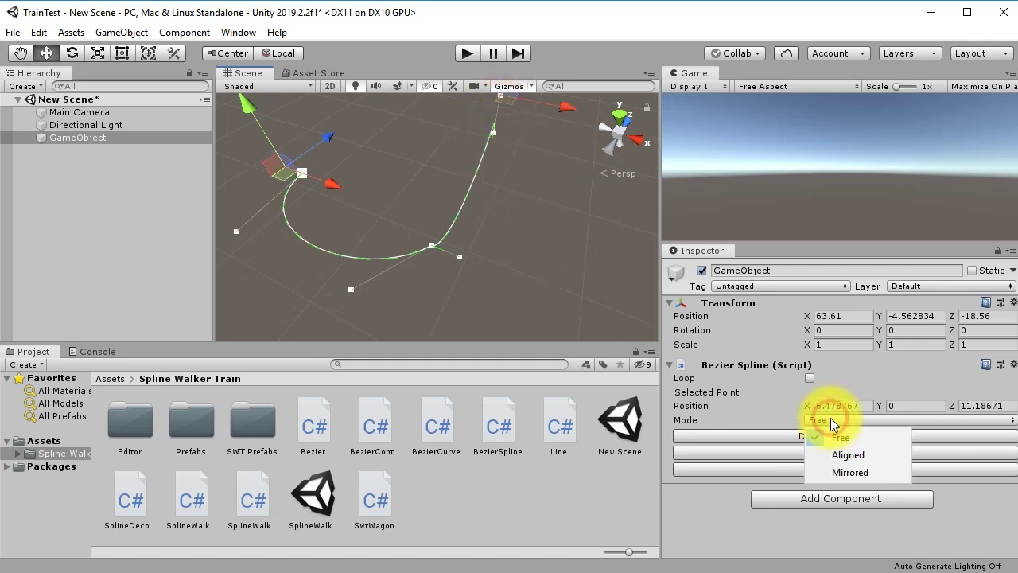
left_click(852, 473)
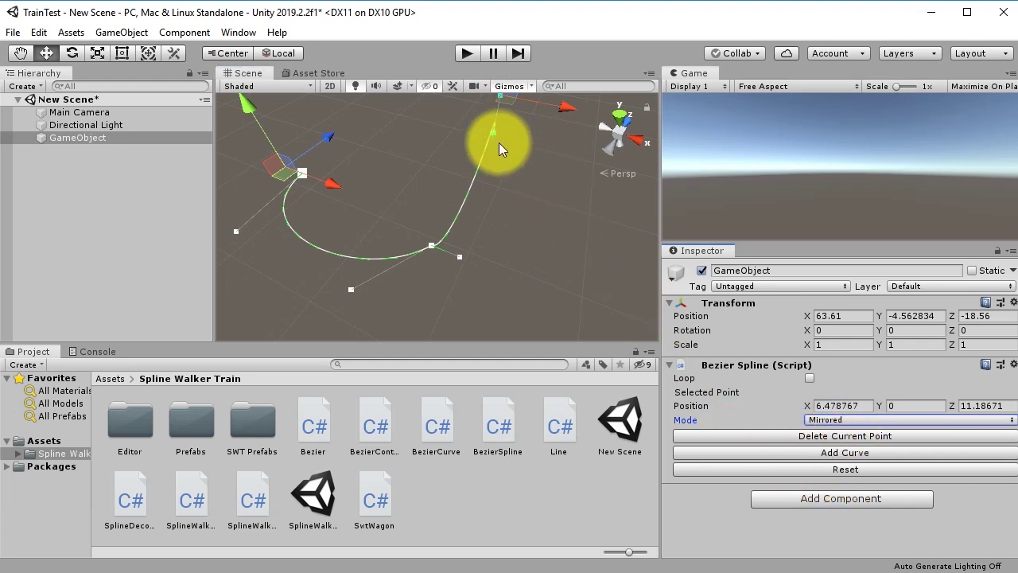
left_click(431, 245)
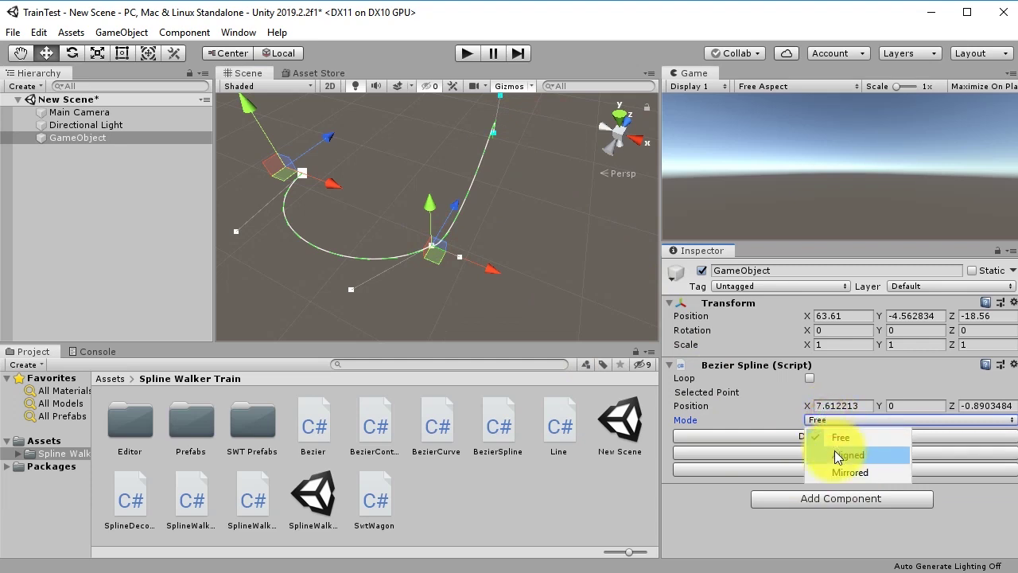
left_click(841, 454)
left_click(841, 420)
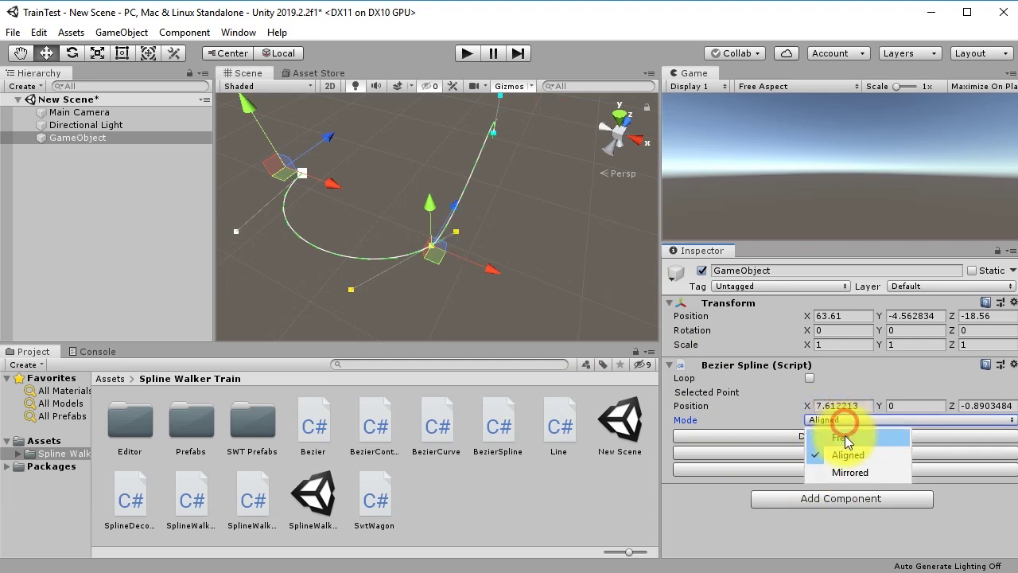
left_click(847, 470)
Set the mode of the spline's start point to Mirrored
left_click(301, 174)
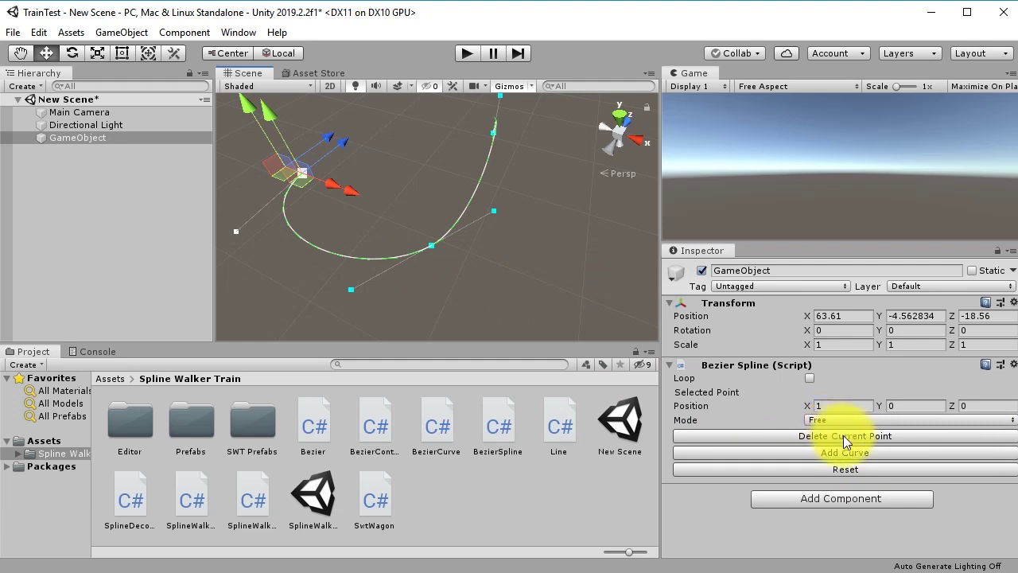
left_click(843, 436)
left_click(299, 177)
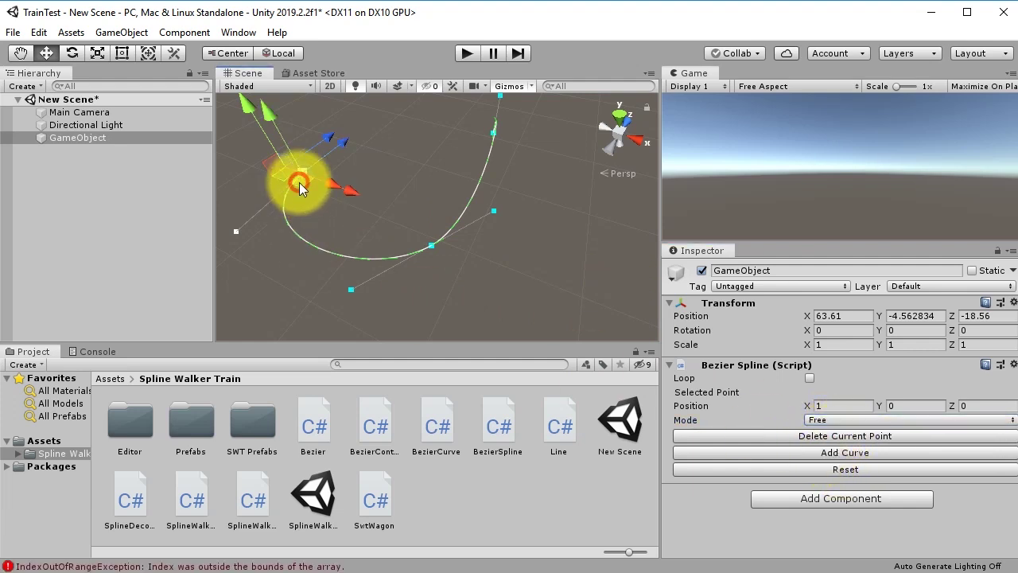
left_click(833, 420)
left_click(848, 472)
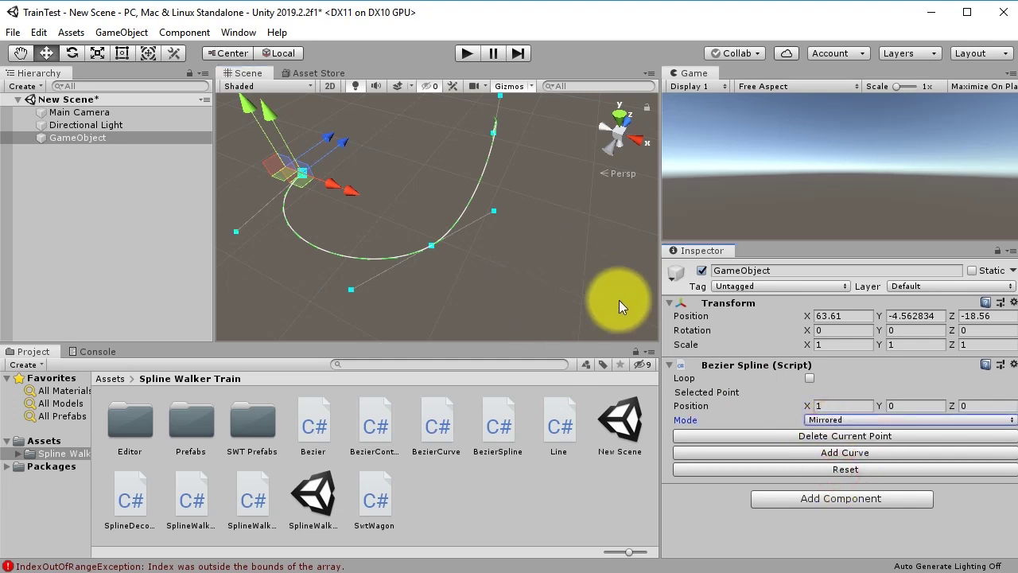
Turn on Loop for the Bezier Spline so the track closes on itself
left_click(812, 378)
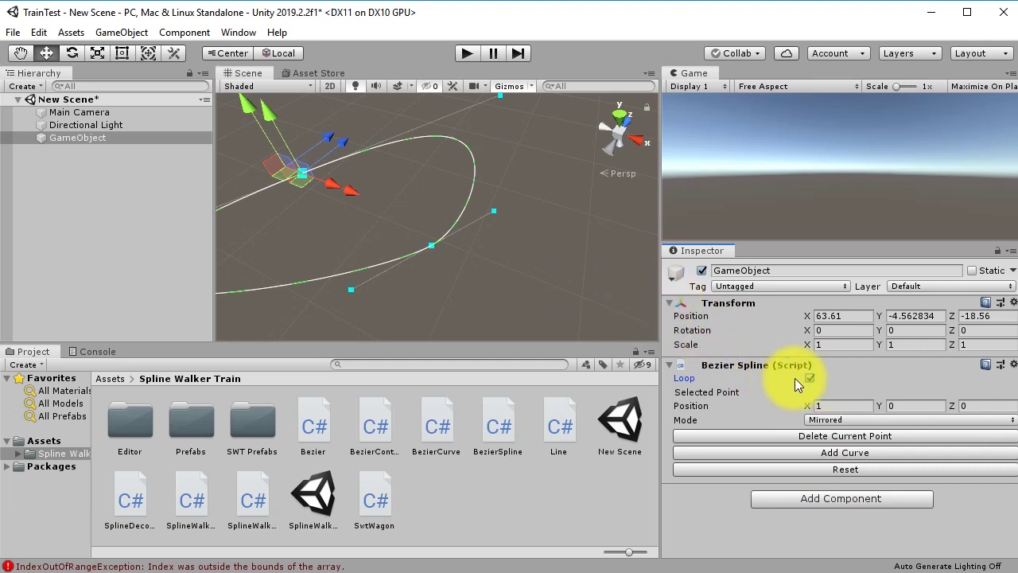
middle_click_drag(398, 220, 571, 232)
scroll(570, 233, "down", 2)
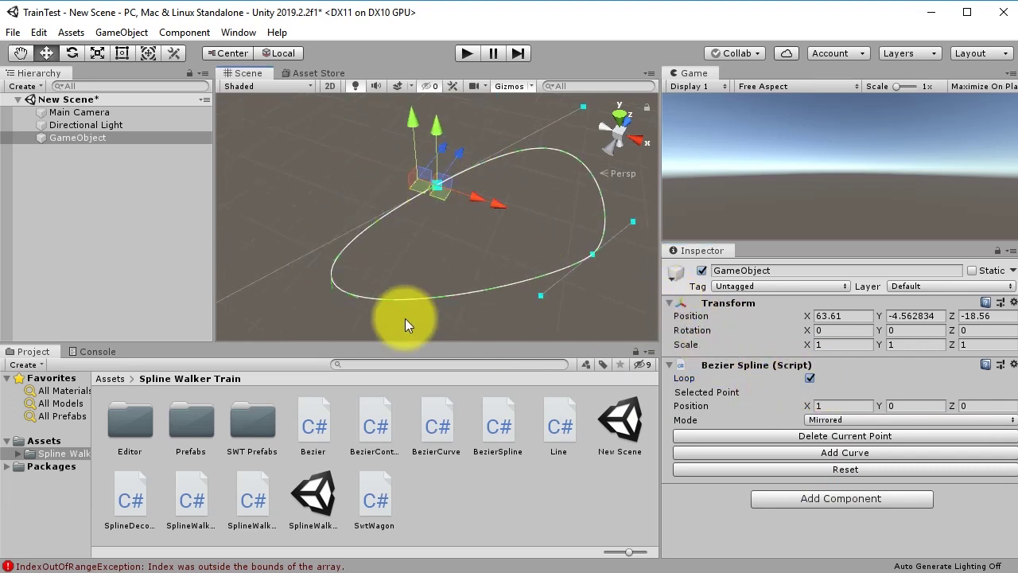
Move the point joining the two curves to about X 7.82, Z -3.23
left_click(592, 256)
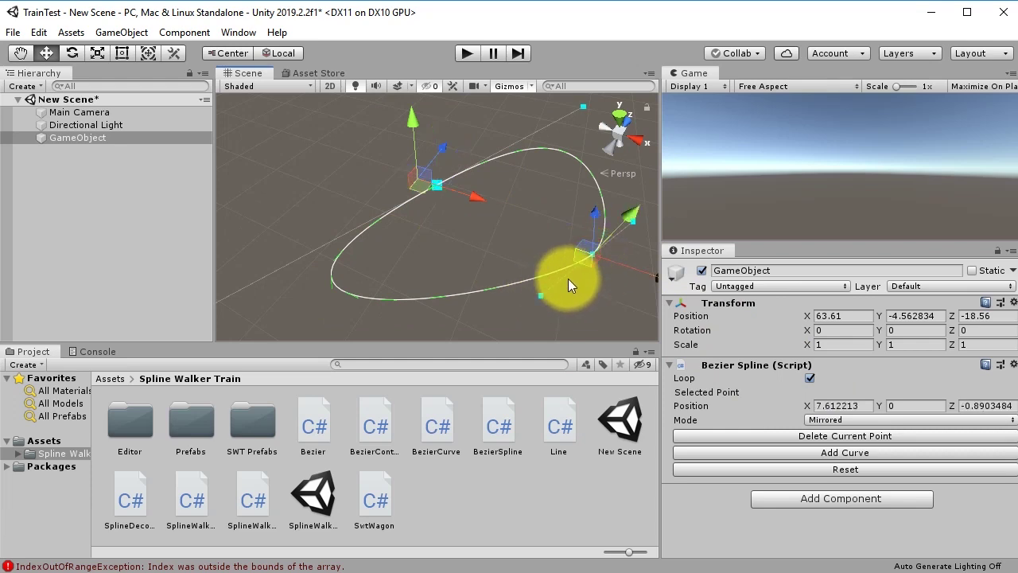
left_click_drag(611, 272, 583, 322)
scroll(528, 251, "down", 2)
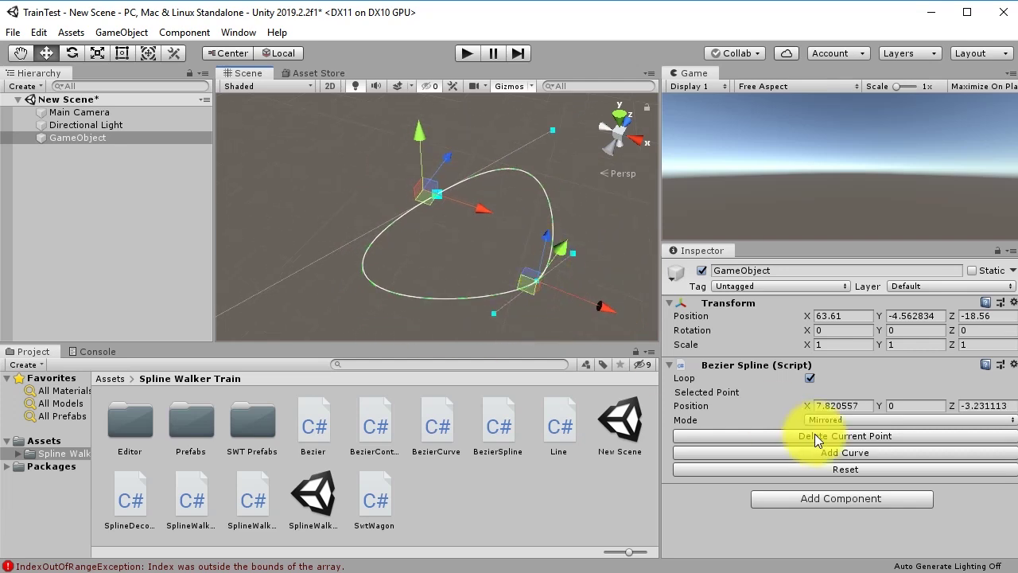
Add another curve to the loop and spread its points into a wider track, with the first joint at about X 10.63, Z -5.42
left_click(860, 452)
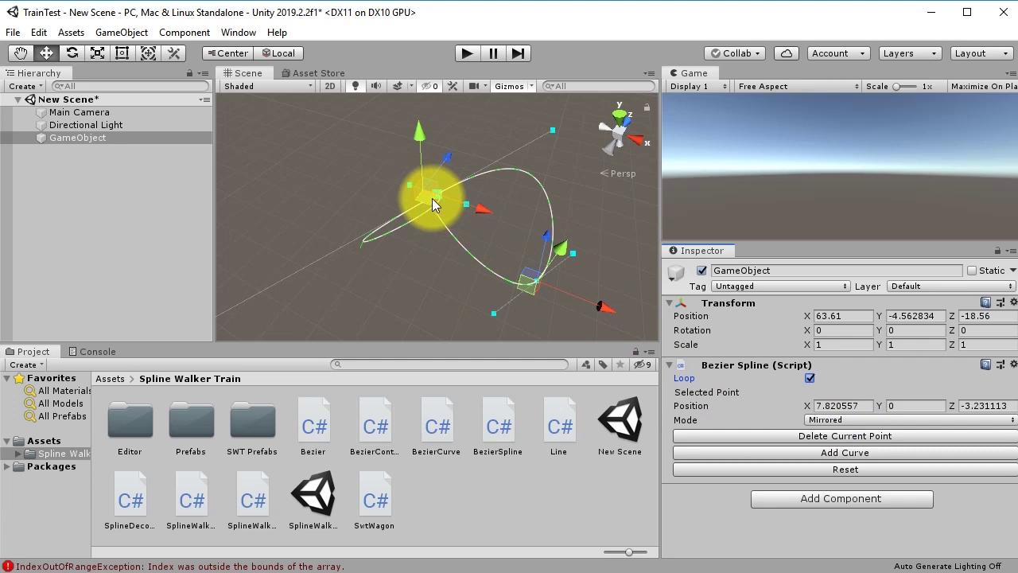
left_click_drag(429, 195, 397, 329)
middle_click_drag(397, 329, 488, 250)
left_click_drag(416, 216, 486, 308)
left_click_drag(458, 233, 620, 265)
scroll(444, 233, "down", 2)
middle_click_drag(619, 264, 510, 267)
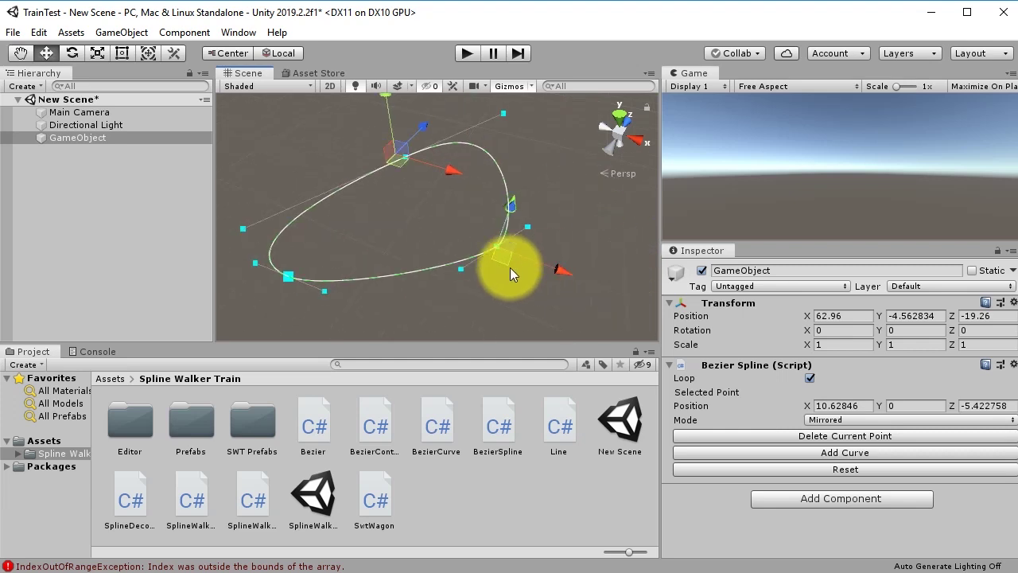
Lengthen the first joint's handle to about X 13.46, Z 1.4 and move the joint to about X 15.17, Z -2.57
left_click(531, 227)
left_click_drag(524, 231, 543, 189)
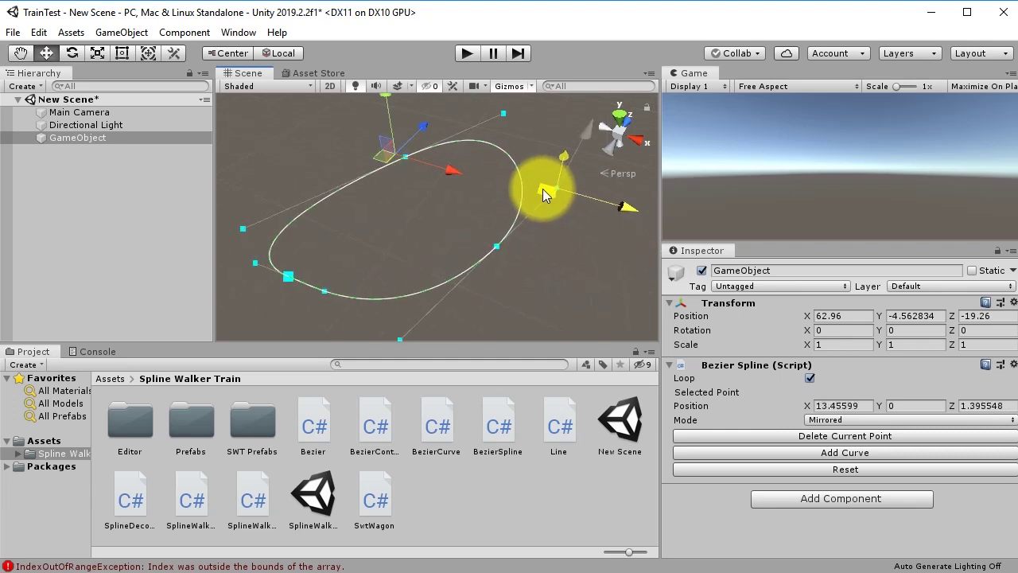
left_click_drag(516, 258, 588, 247)
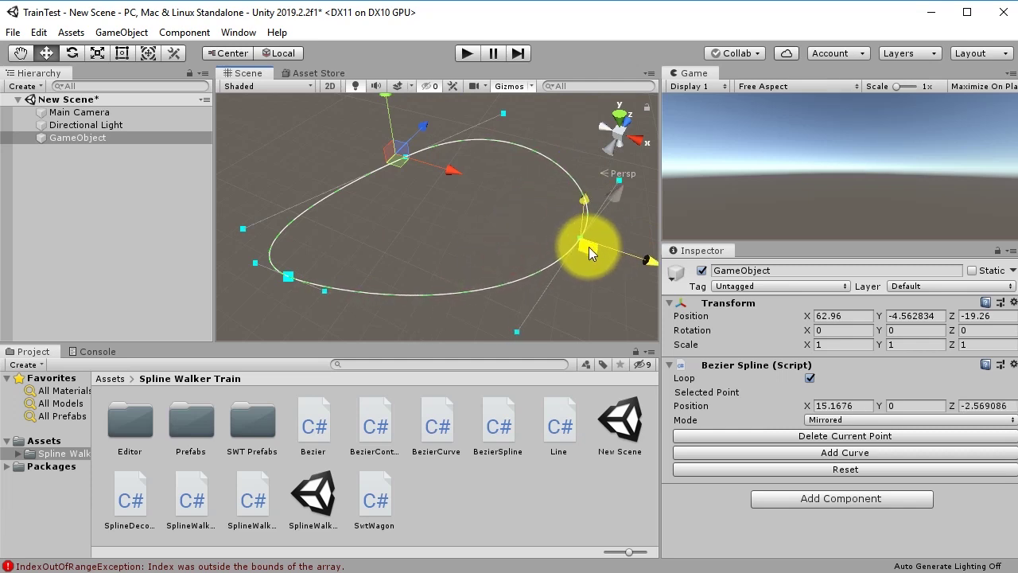
Move the GameObject to about X 61.93, Z -18.1 and shorten the handles of the spline point beside it
left_click_drag(404, 159, 399, 149)
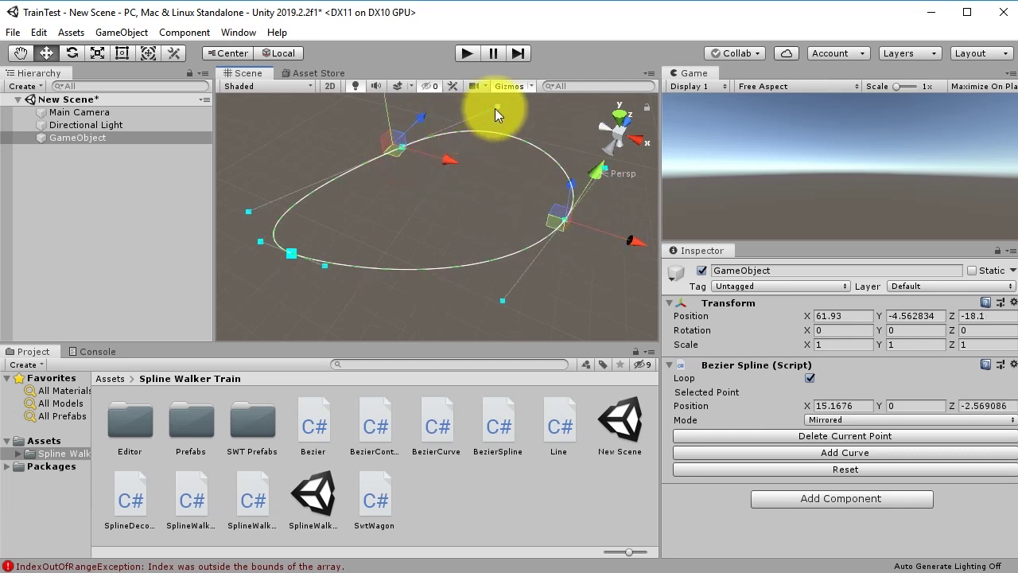
left_click(499, 107)
left_click_drag(499, 107, 470, 129)
Pull the start point's handle out to about X 4.18, Z -14.24 to round that side of the loop
left_click(291, 256)
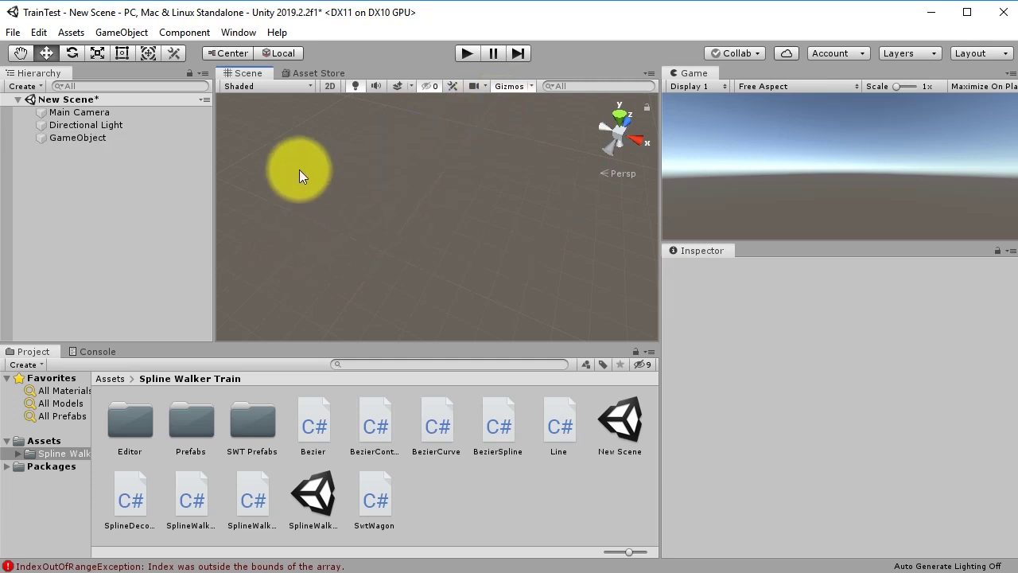
left_click(97, 135)
left_click(295, 255)
left_click_drag(301, 257, 313, 318)
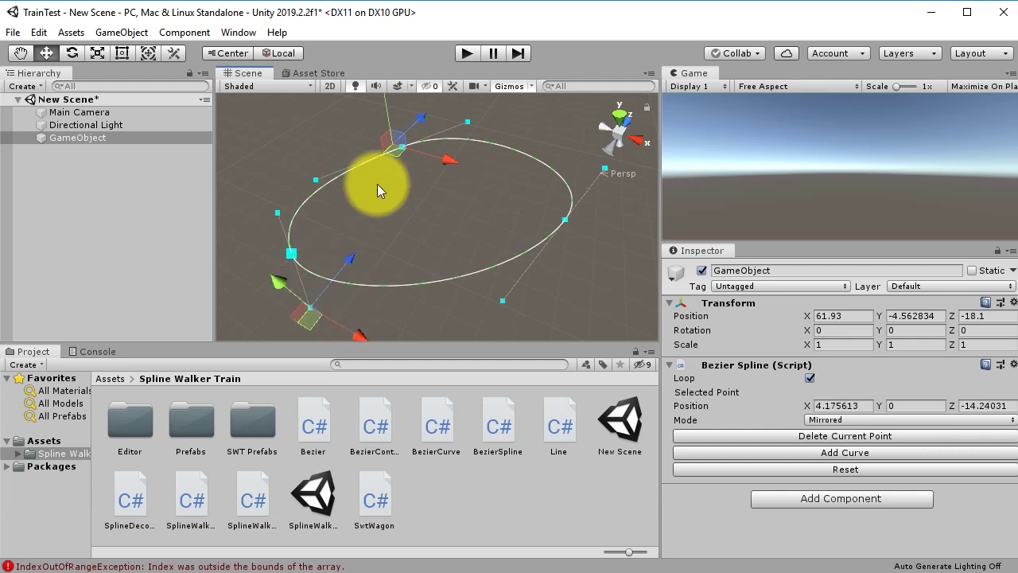
Move the GameObject to about X 63.28, Y -4.51, Z -18.99 and the spline point nearest it to about X -3.05, Z 4.49
mouse_move(396, 155)
left_mouse_down()
mouse_move(392, 145)
mouse_move(403, 162)
mouse_move(413, 154)
left_mouse_up()
left_click(421, 189)
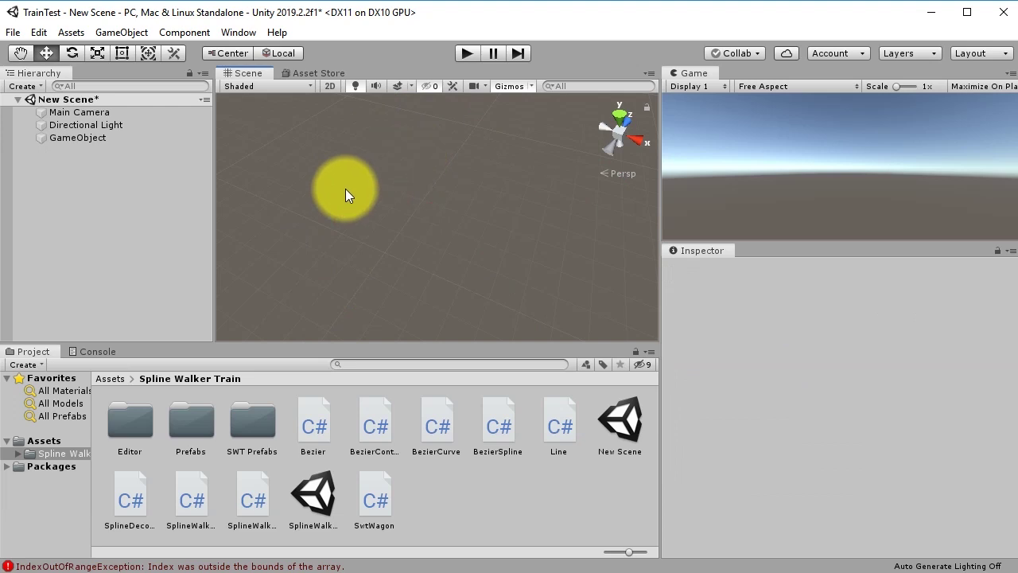
left_click(111, 141)
left_click_drag(414, 156, 494, 205, "alt")
left_click(423, 237)
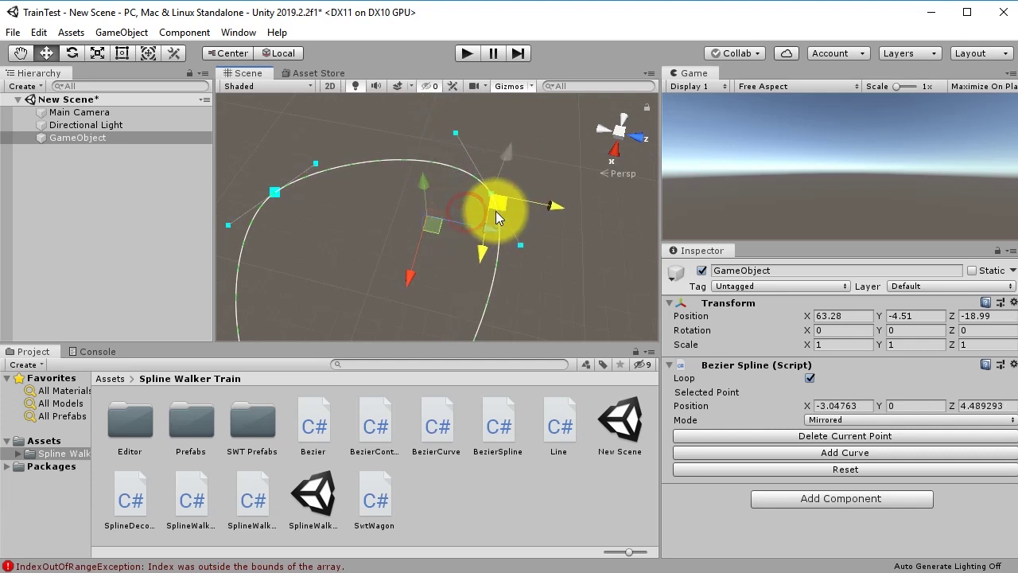
Move the start point's handle to about X -4.72, Z -10.97 to smooth the loop
left_click(294, 188)
left_click(269, 191)
left_click(319, 163)
left_click_drag(319, 163, 525, 264)
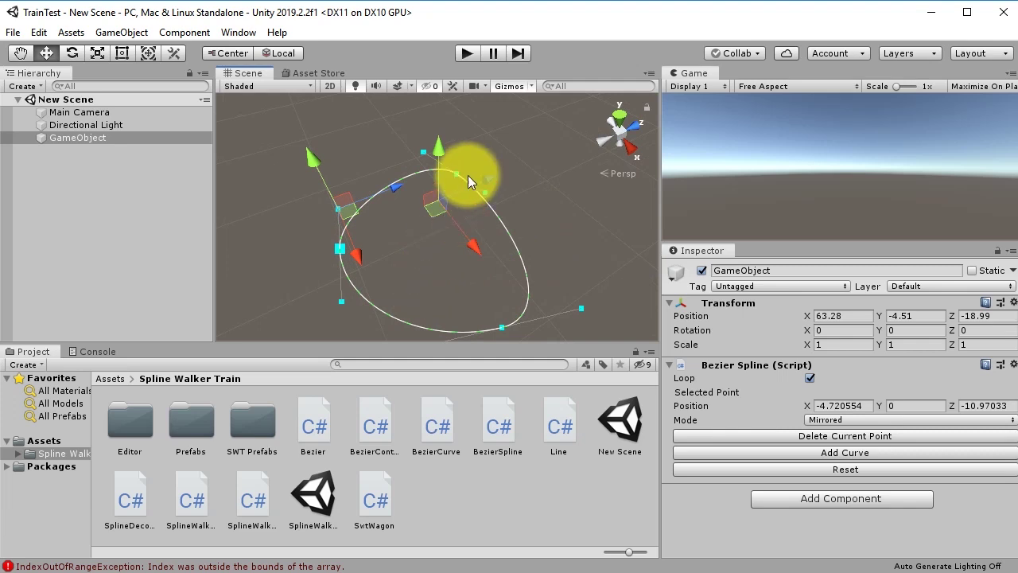
Try another move on the loop, undo it, and save New Scene
left_click_drag(356, 199, 344, 293)
key("ctrl+z")
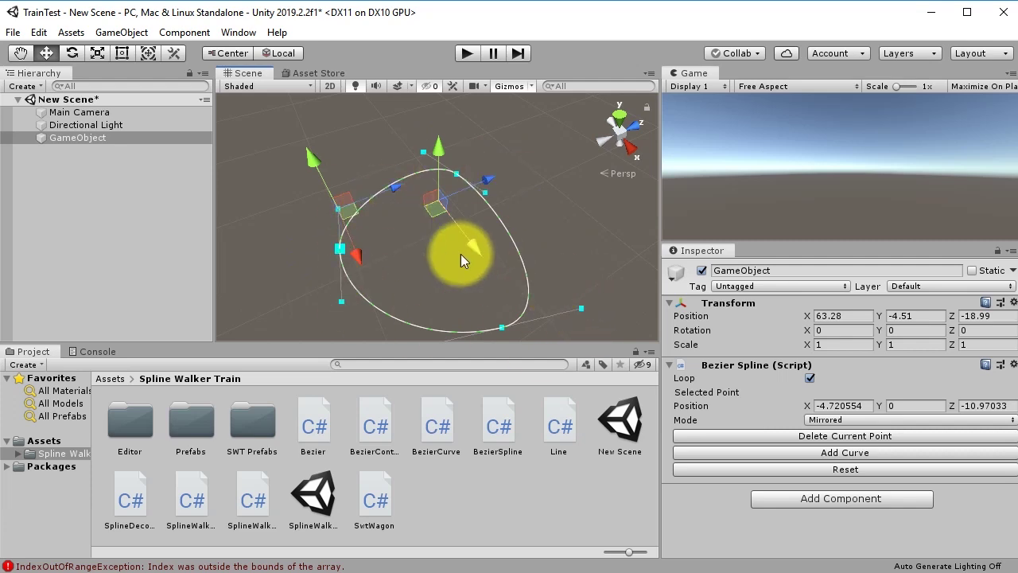
key("ctrl+s")
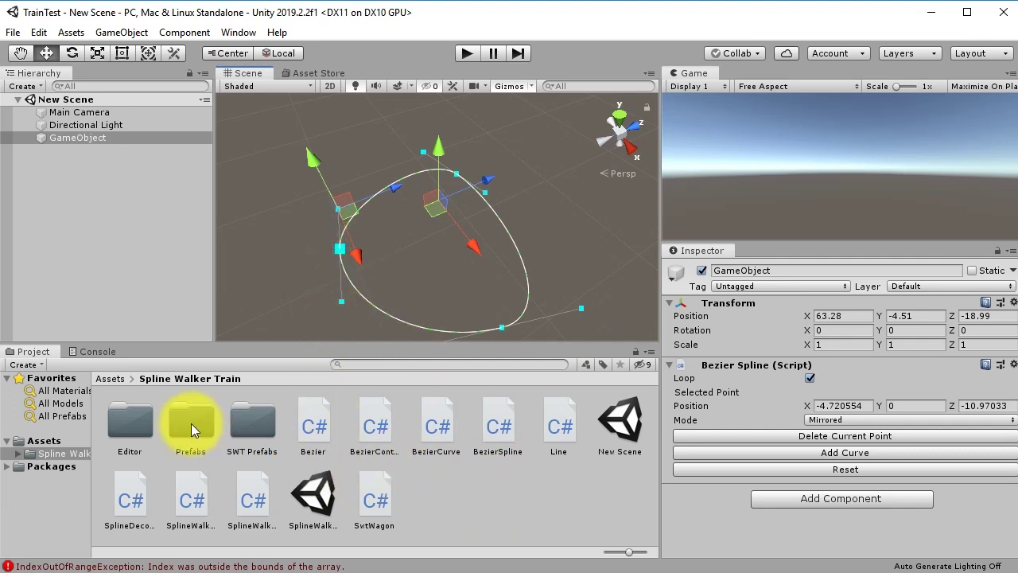
Clear the error messages from the Console and return to the project's assets
left_click(250, 423)
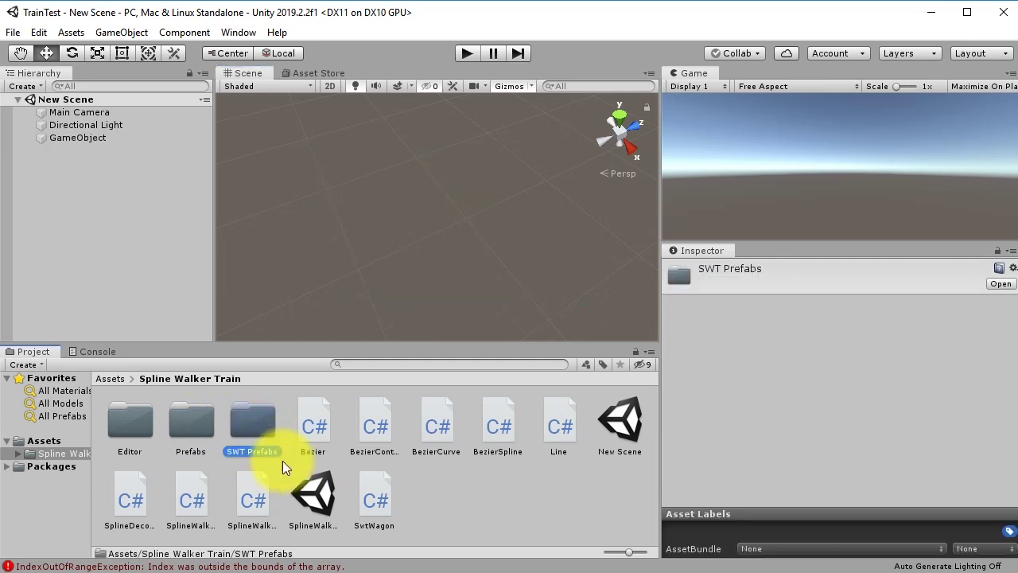
left_click(91, 351)
left_click(18, 364)
left_click(29, 351)
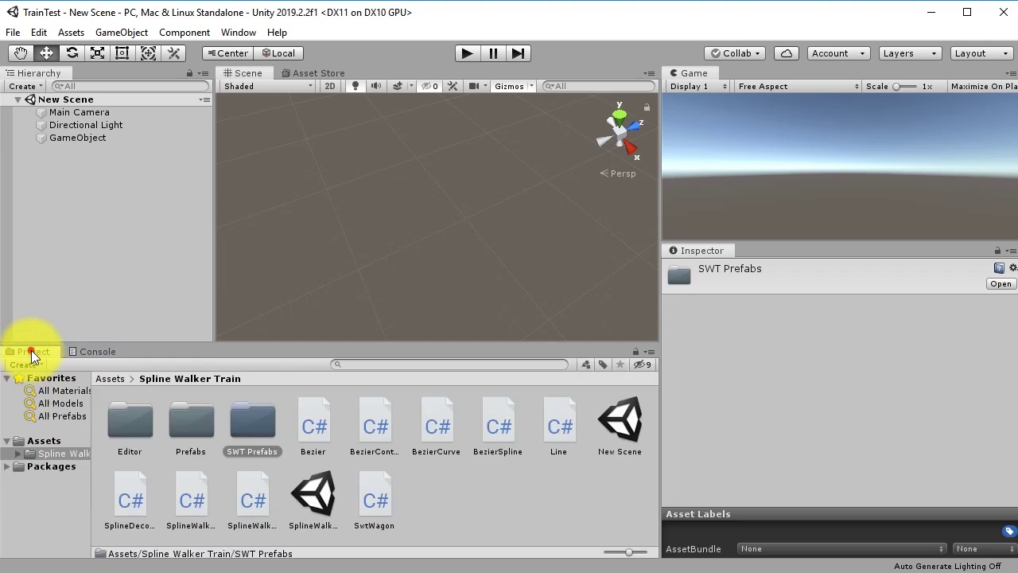
Place the Locomotive prefab from the SWT Prefabs folder in the scene at about X 73.44, Y 9.52, Z -25.56
double_click(256, 416)
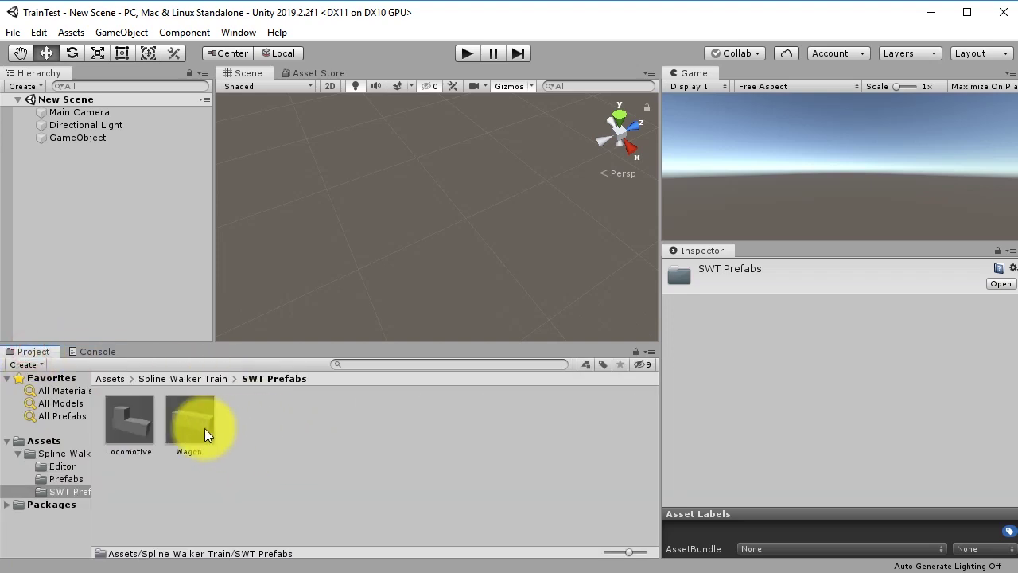
left_click(129, 421)
left_click(130, 428)
left_click(206, 450)
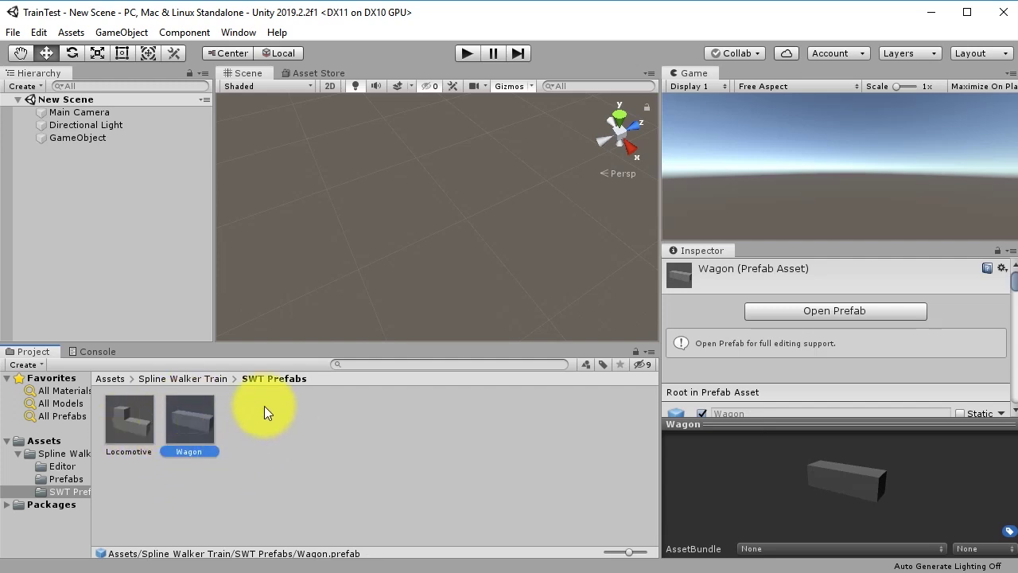
left_click_drag(135, 417, 424, 189)
scroll(294, 228, "down", 3)
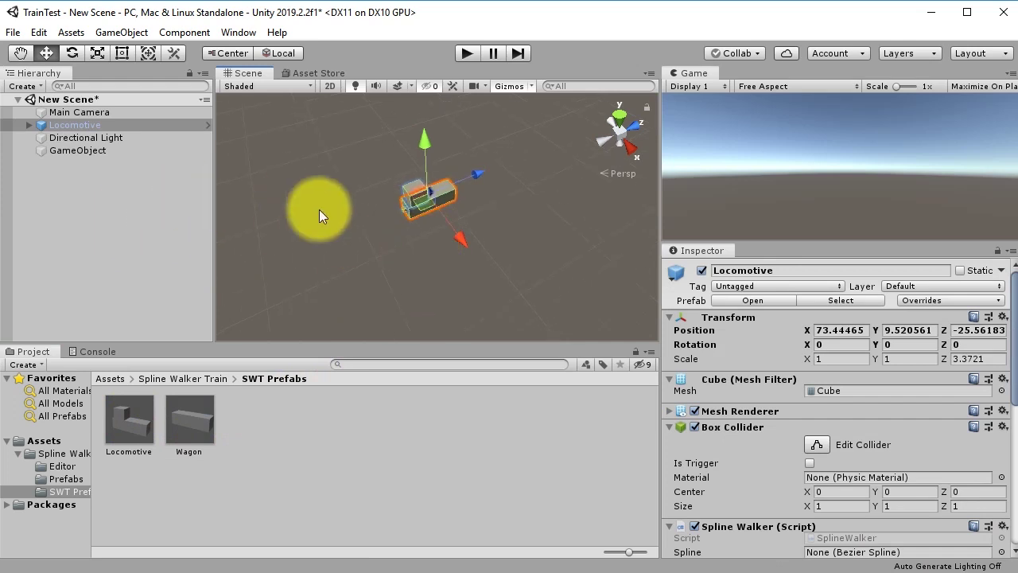
Check the Locomotive's Spline Walker settings and rename the spline's GameObject as Track
left_click(63, 139)
left_click(78, 152)
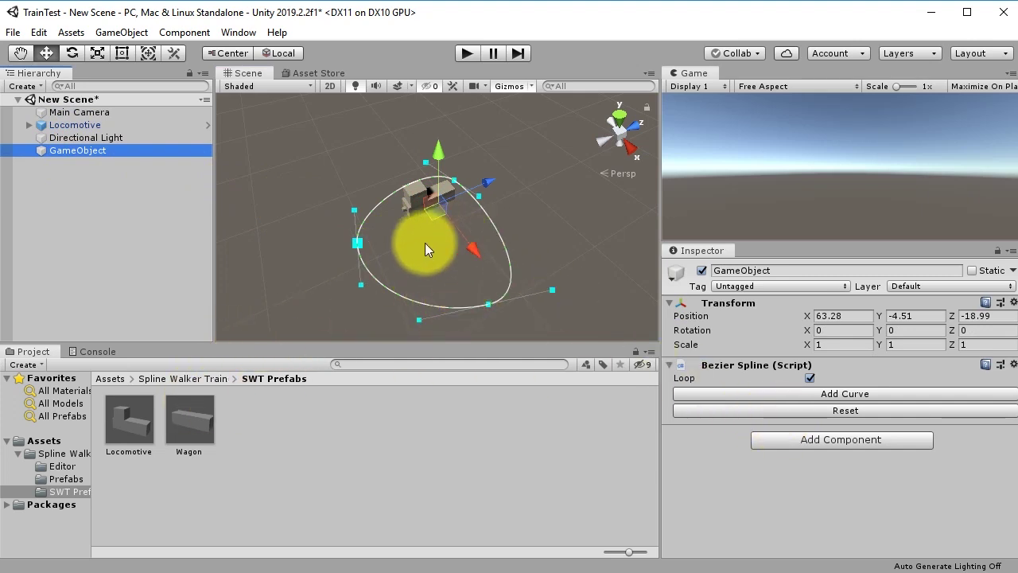
left_click(78, 125)
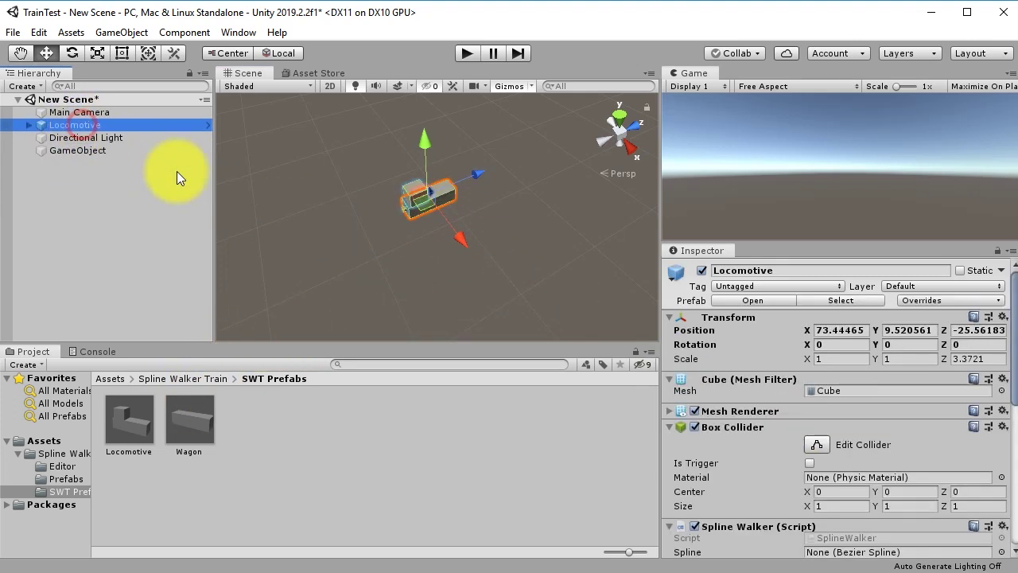
scroll(791, 473, "down", 10)
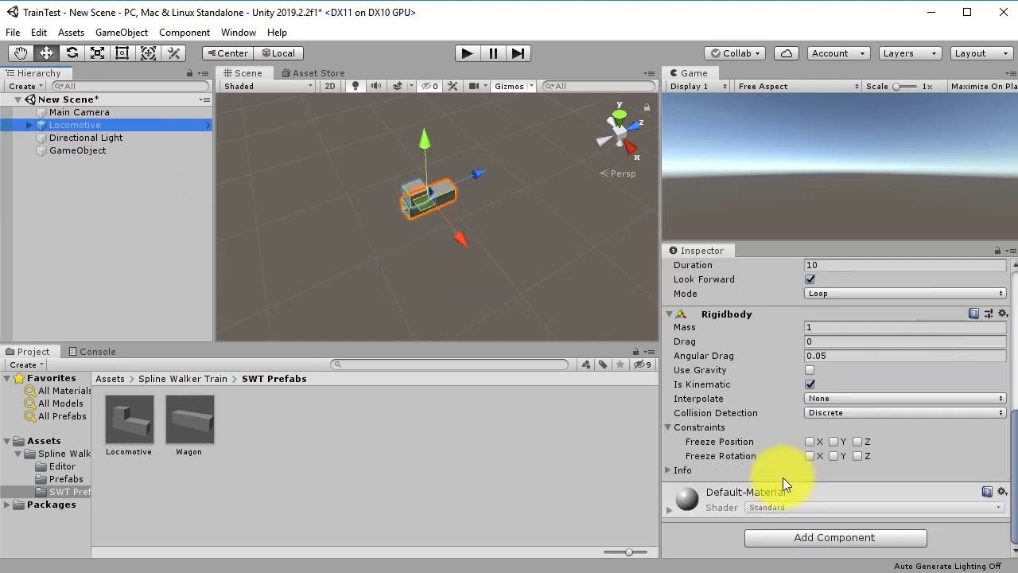
scroll(766, 336, "up", 5)
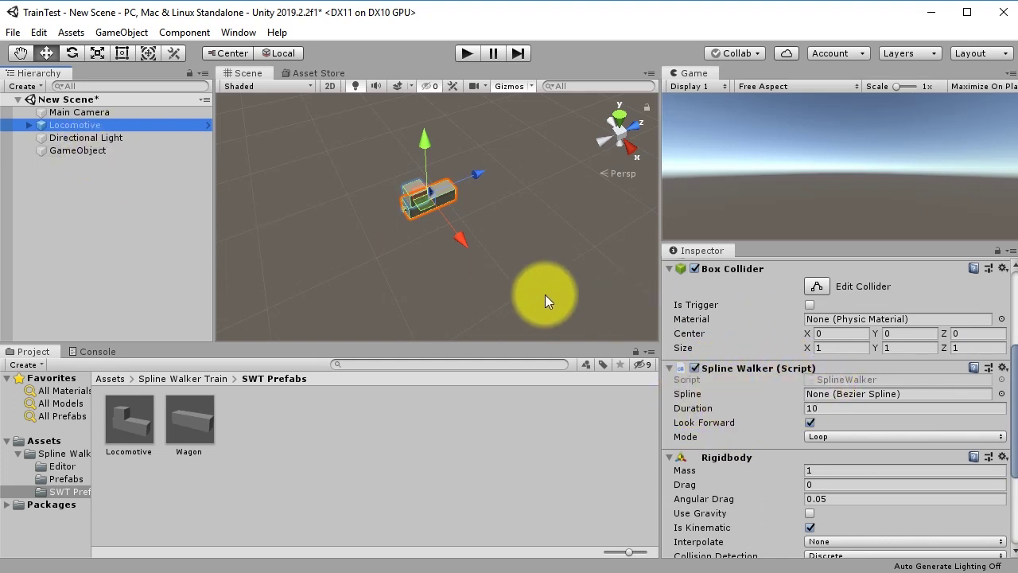
left_click(92, 152)
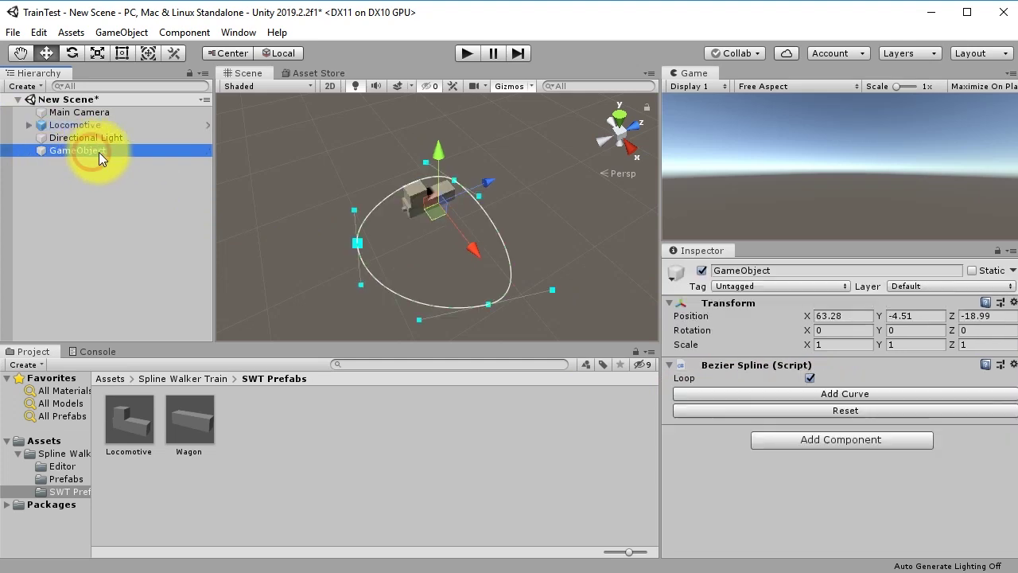
left_click(100, 152)
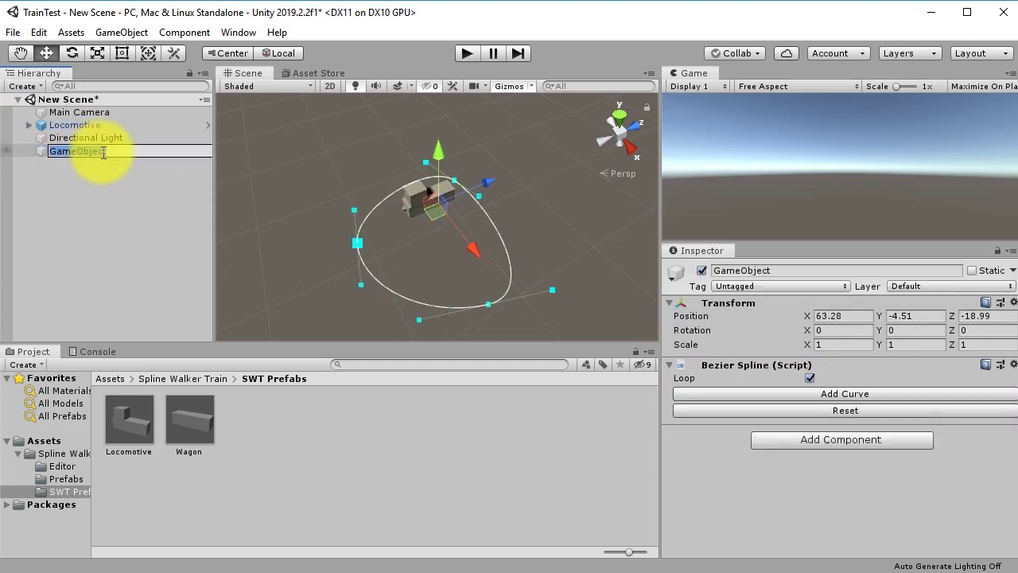
type("Track")
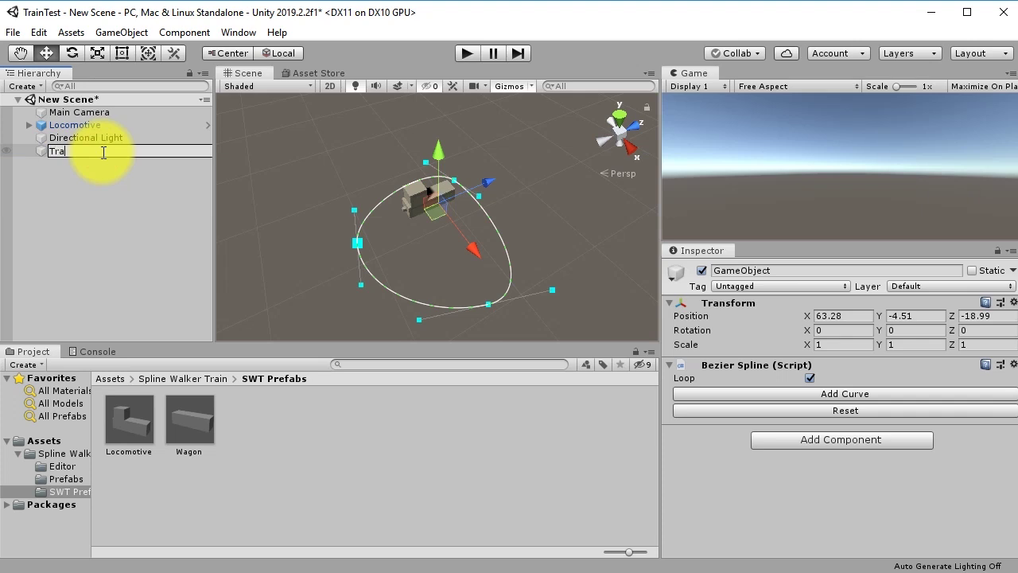
key("Return")
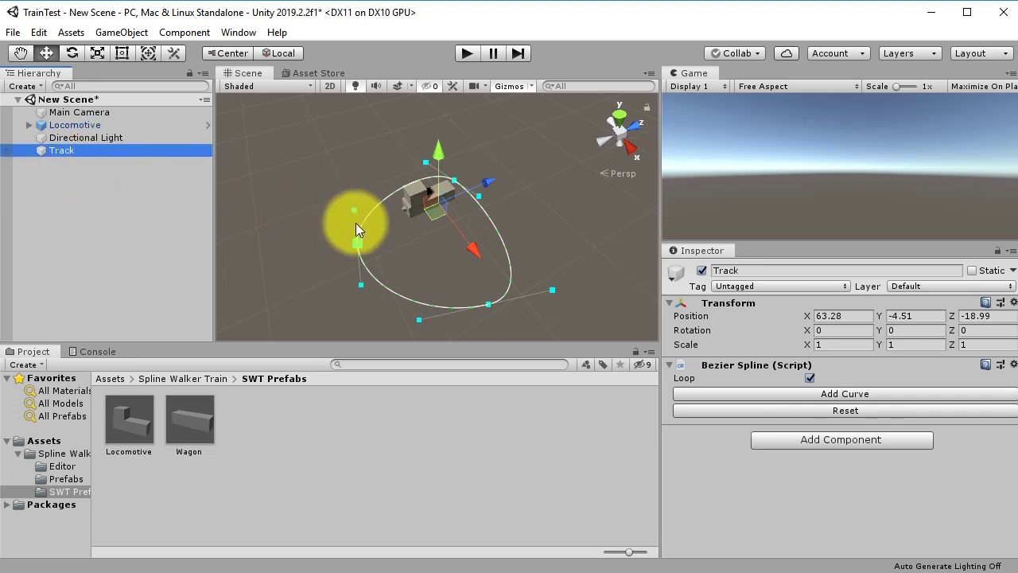
Assign Track as the Spline of the Locomotive's Spline Walker component and save the scene
left_click(420, 202)
left_click_drag(68, 152, 830, 555)
scroll(760, 525, "down", 5)
scroll(755, 506, "up", 5)
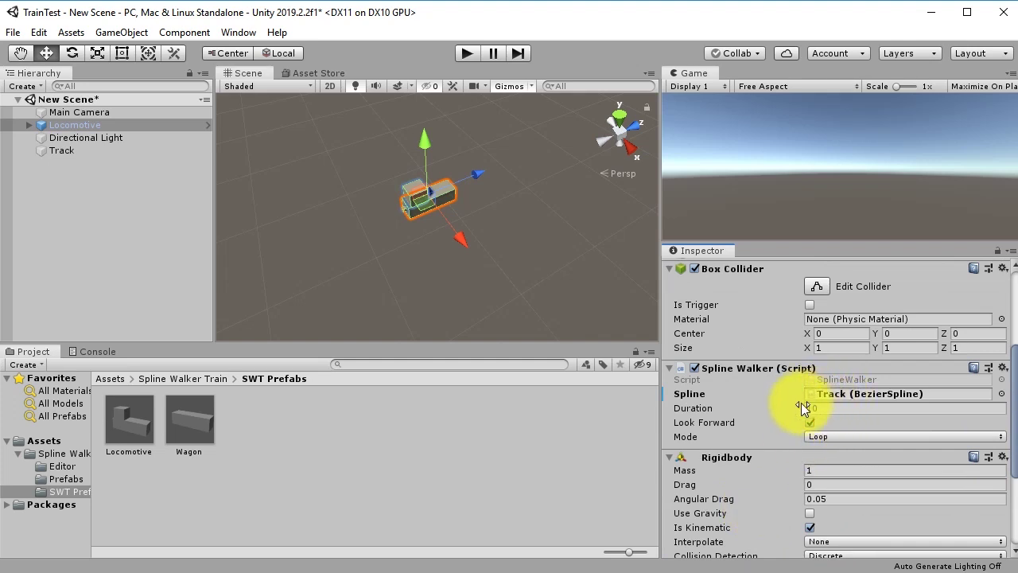
key("ctrl+s")
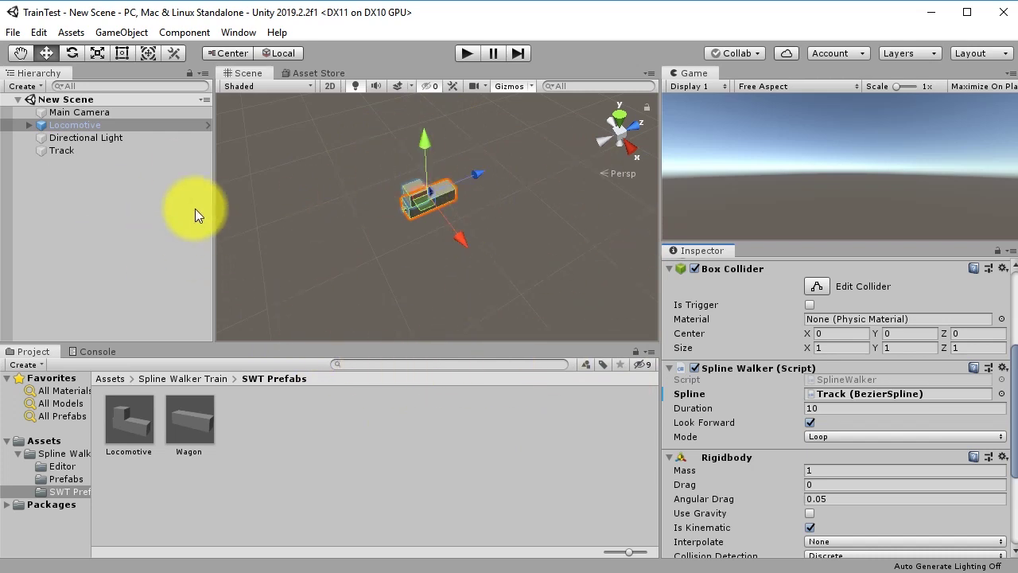
Review the Locomotive's components, run the scene and watch the Locomotive travel around the Track spline
left_click(72, 147)
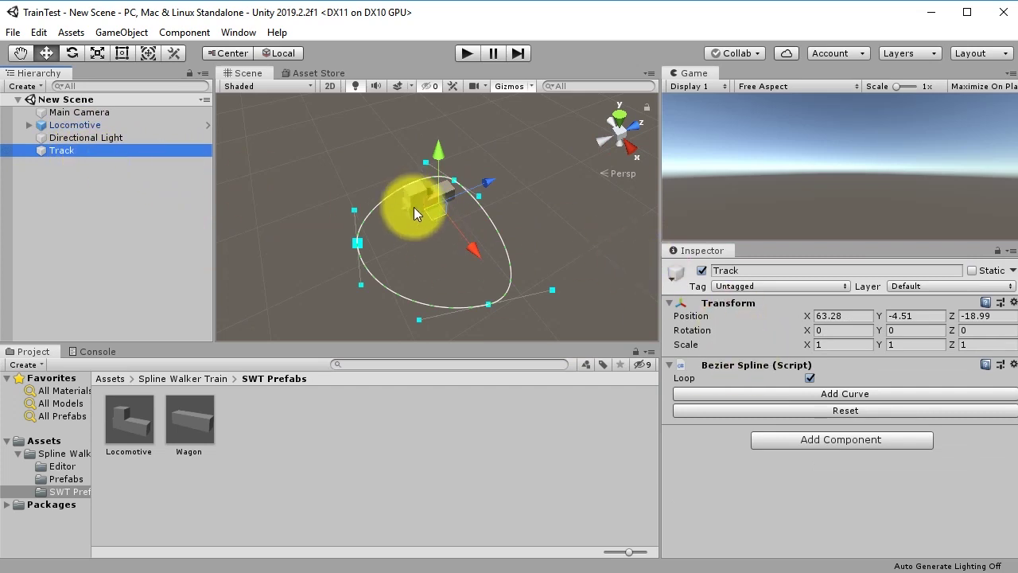
left_click(406, 214)
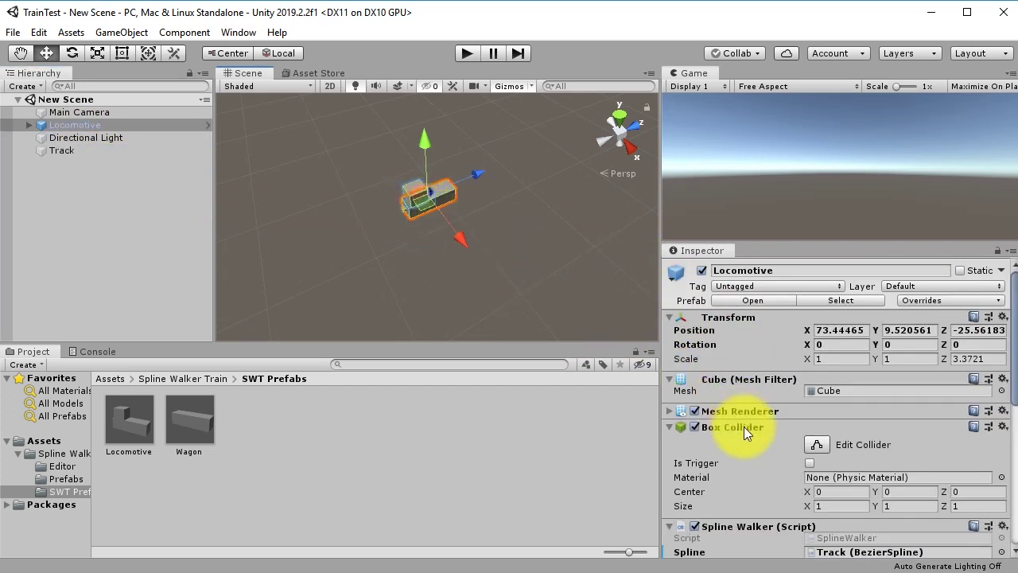
scroll(745, 446, "down", 5)
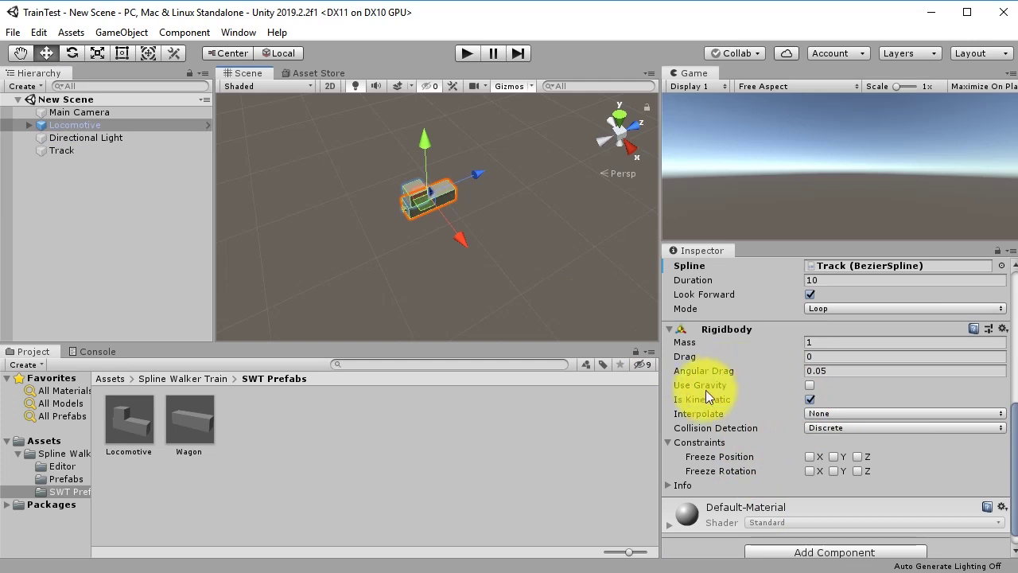
scroll(744, 408, "up", 5)
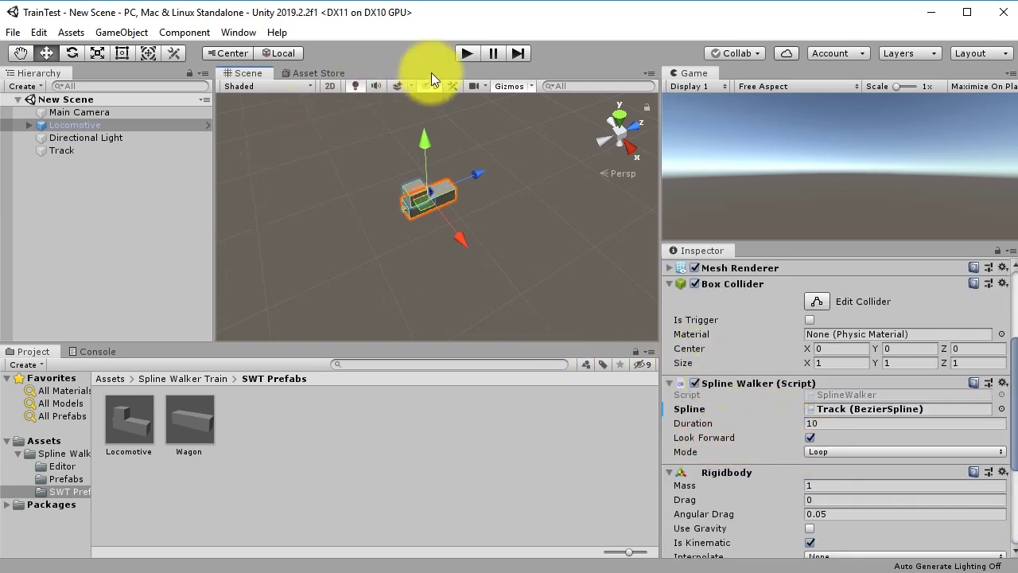
left_click_drag(481, 195, 470, 219, "alt")
middle_click_drag(470, 218, 423, 225)
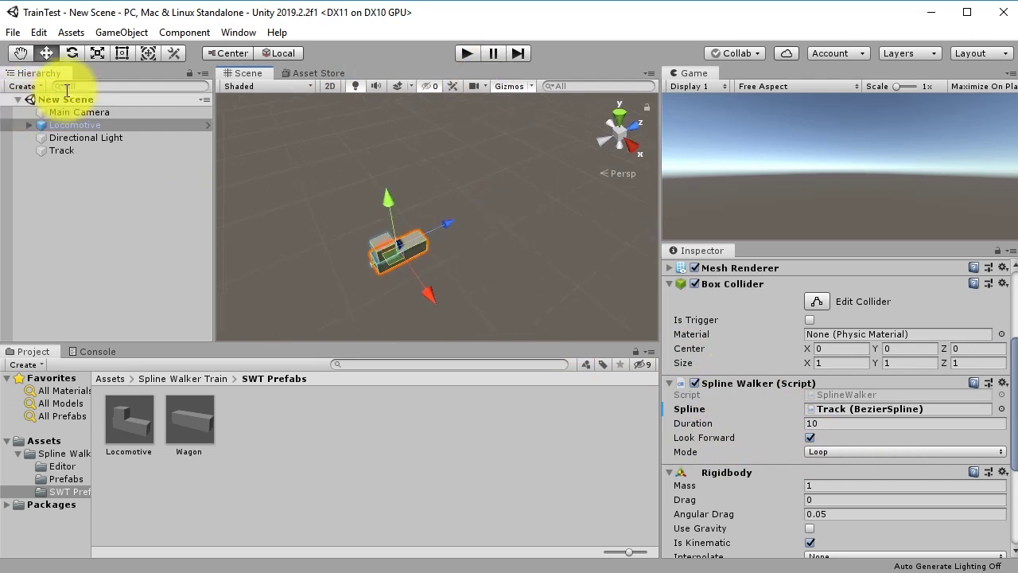
left_click(467, 53)
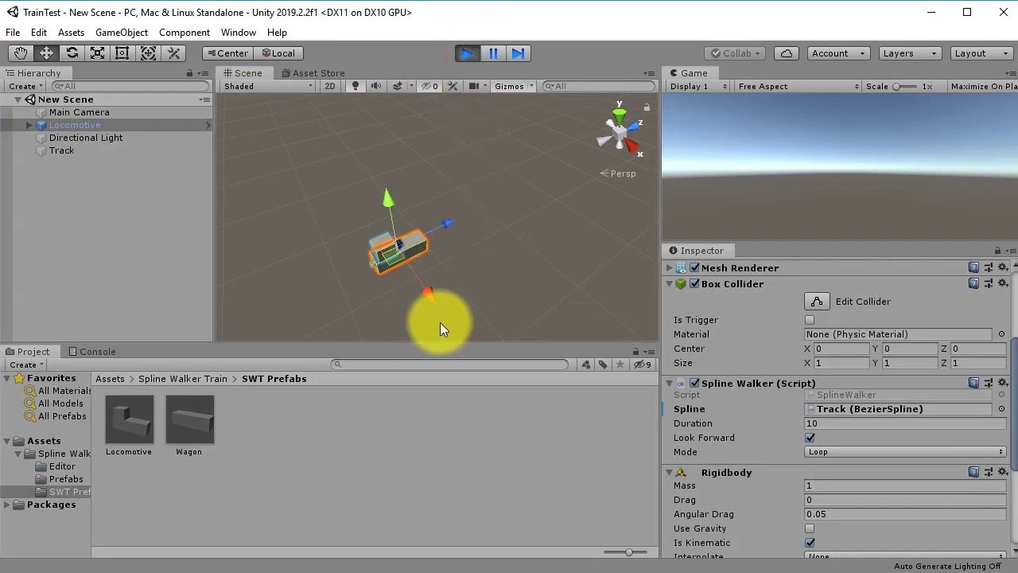
scroll(403, 268, "down", 3)
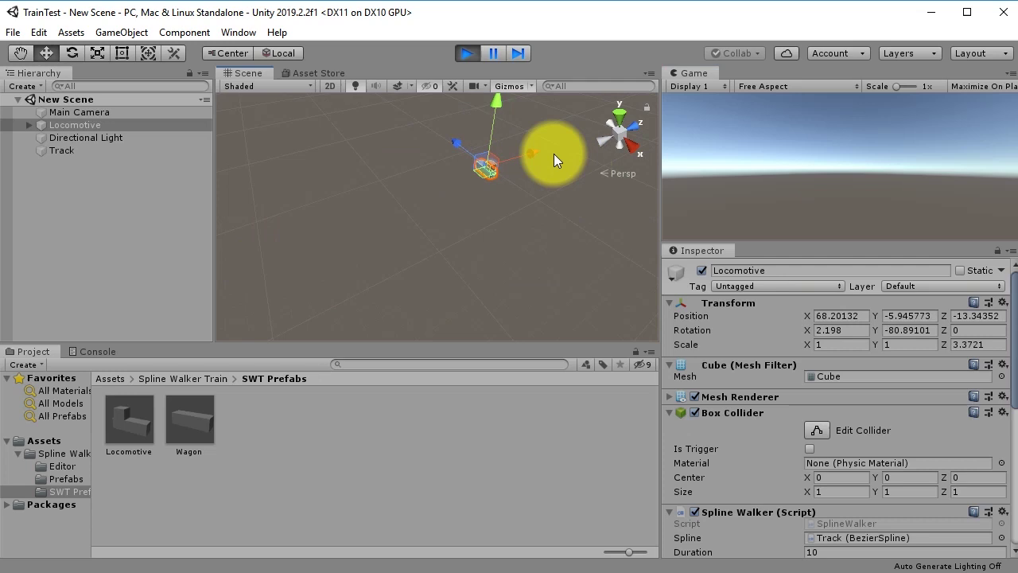
left_click(60, 151)
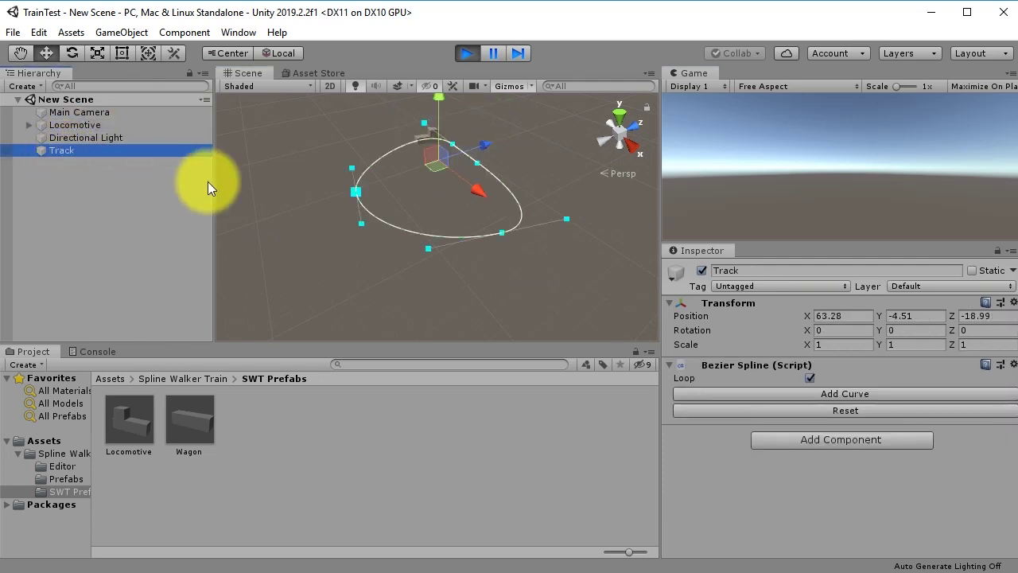
scroll(373, 171, "up", 4)
While the scene runs, move the track's start point outward and the opposite curve point to about X 18.72, Z -1.96
left_click(302, 177)
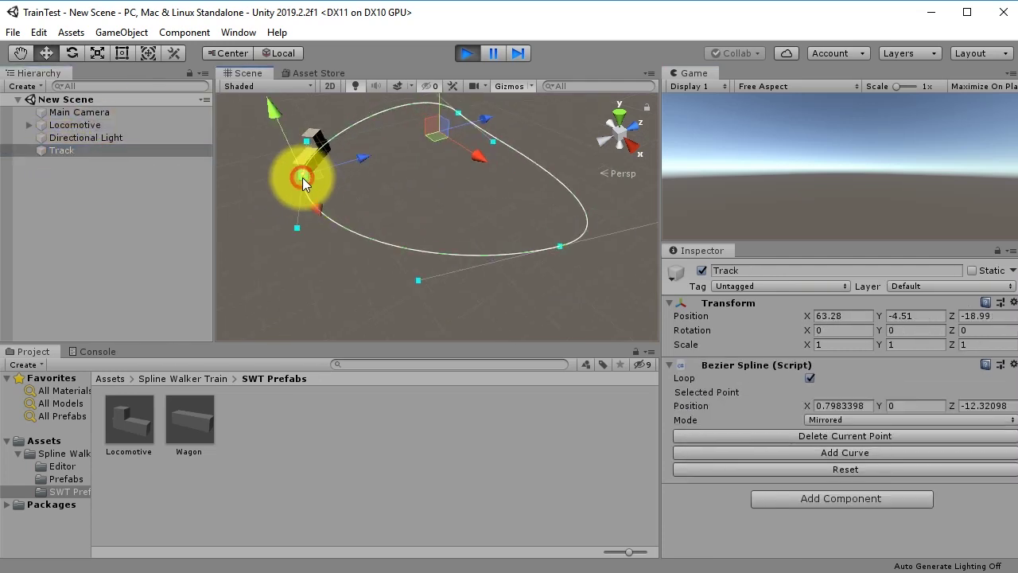
left_click_drag(308, 179, 276, 218)
scroll(398, 234, "down", 1)
left_click(527, 236)
left_click_drag(530, 247, 566, 268)
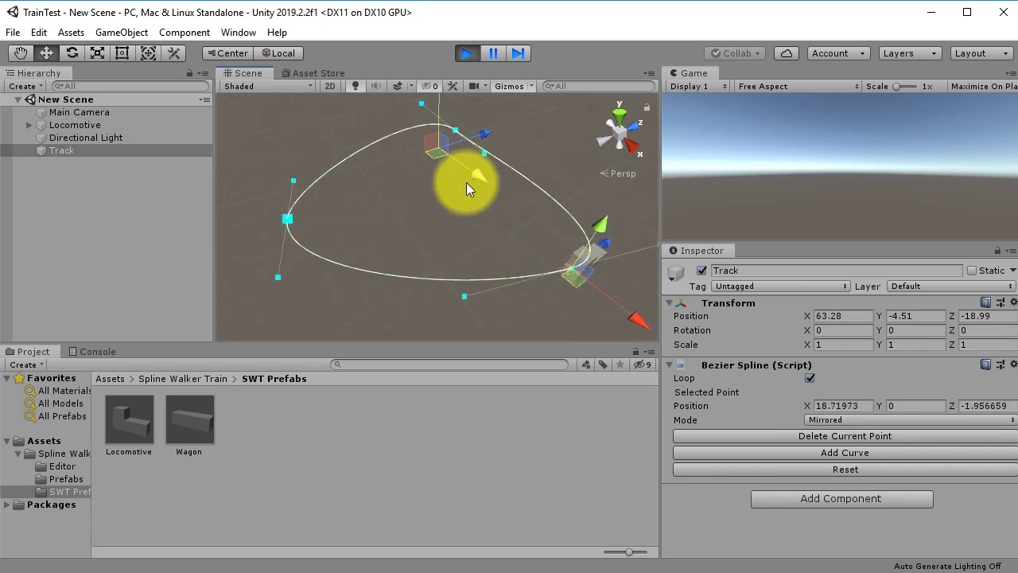
While the scene runs, pull the handle of the point at X -2.91, Z 4.51 out to about X -14, Y -3.3, Z 29
left_click(457, 131)
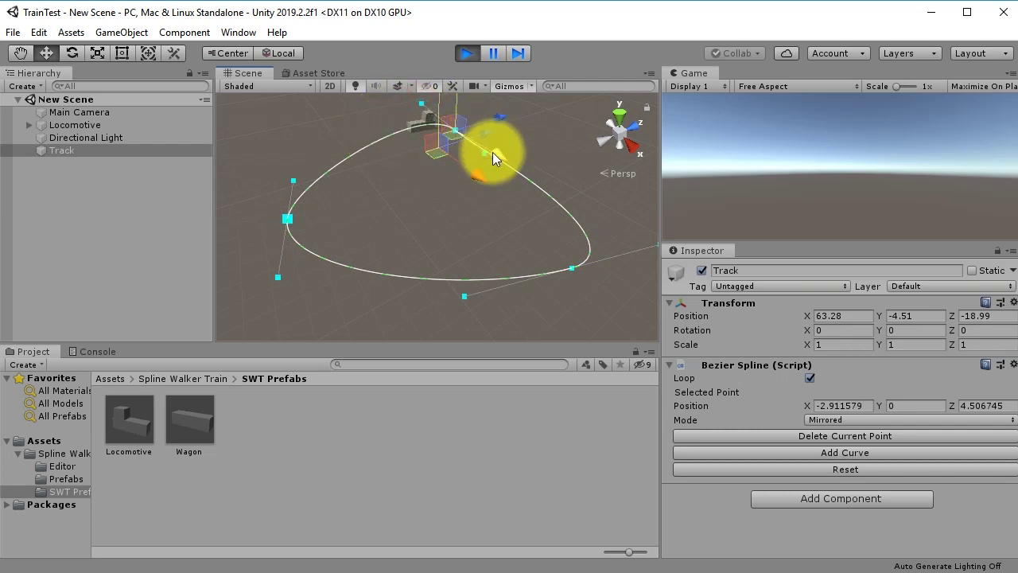
left_click(482, 156)
left_click_drag(485, 156, 587, 127)
left_click(544, 113)
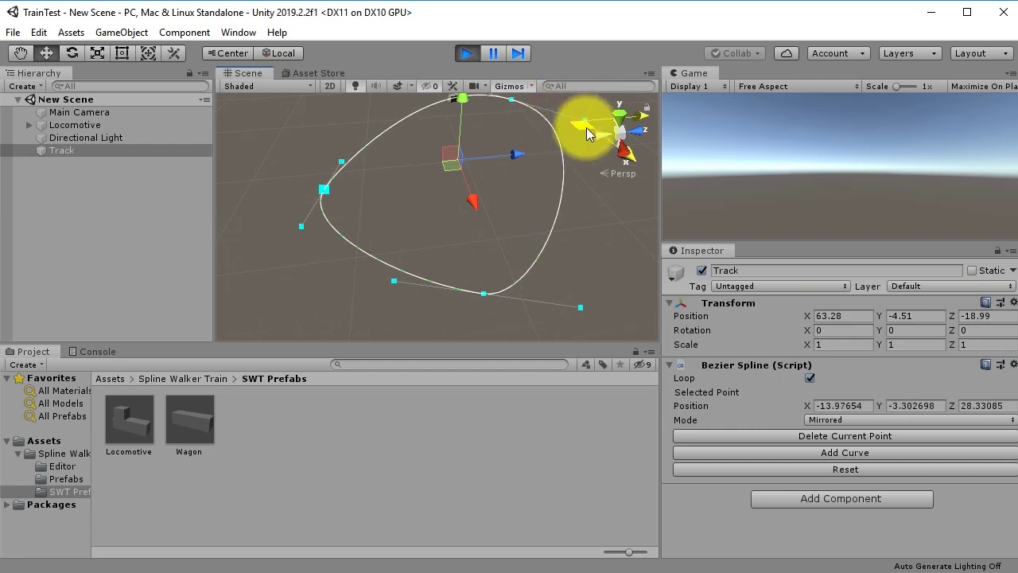
left_click_drag(463, 250, 573, 178, "alt")
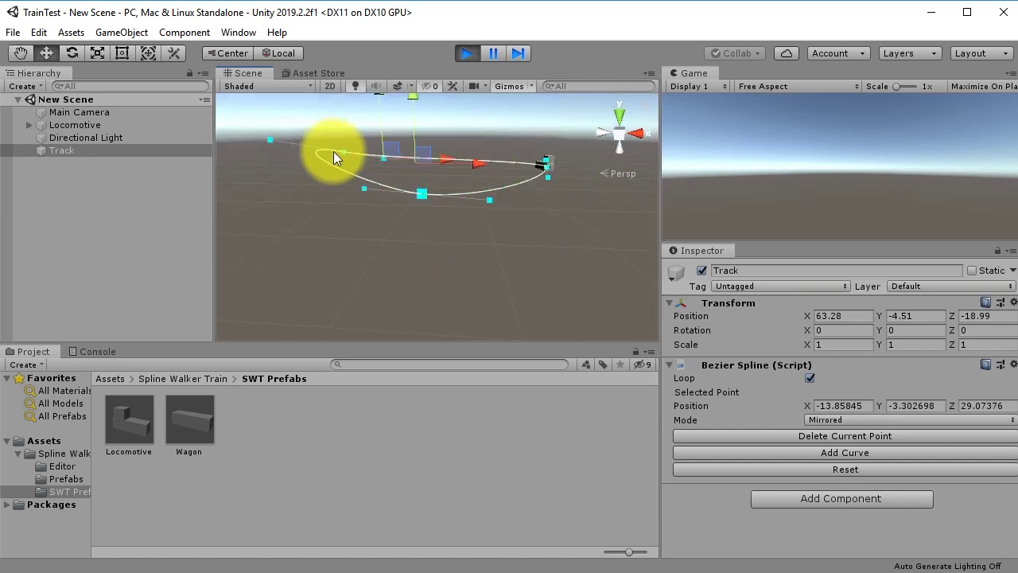
Try moving the track's start point while the scene runs, and exit play mode
left_click(421, 194)
left_click_drag(424, 159, 427, 216)
left_click(467, 52)
Delete the Track spline's point at about X -2.91, Z 4.51, and try to delete the start point too
left_click_drag(374, 241, 421, 182, "alt")
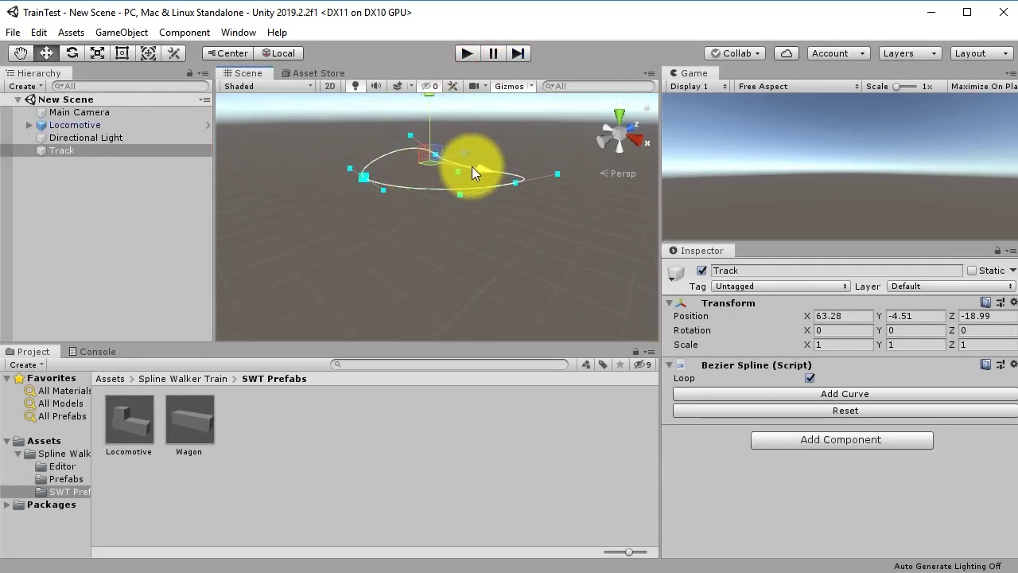
left_click_drag(441, 264, 481, 198)
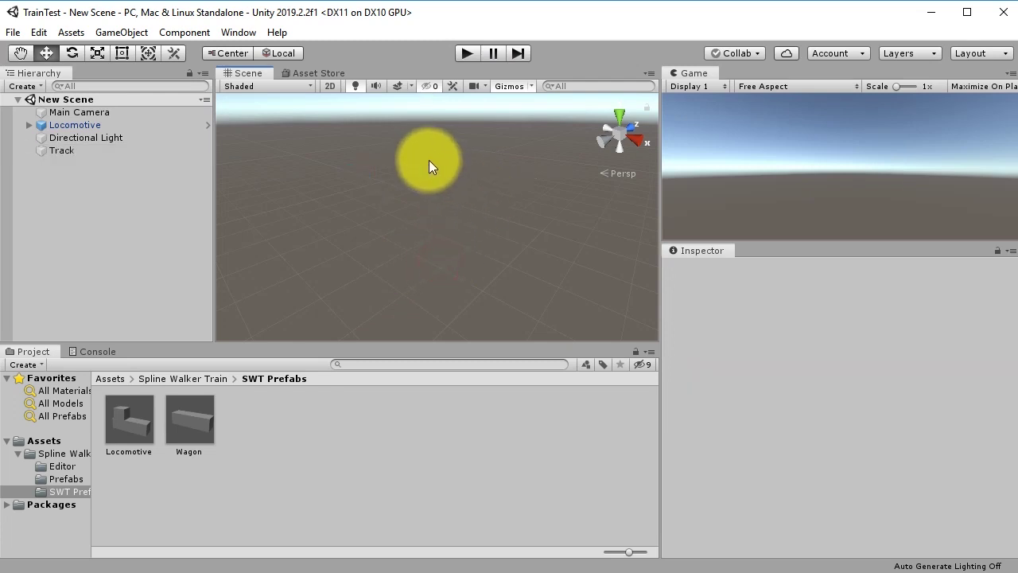
left_click(107, 152)
left_click(435, 155)
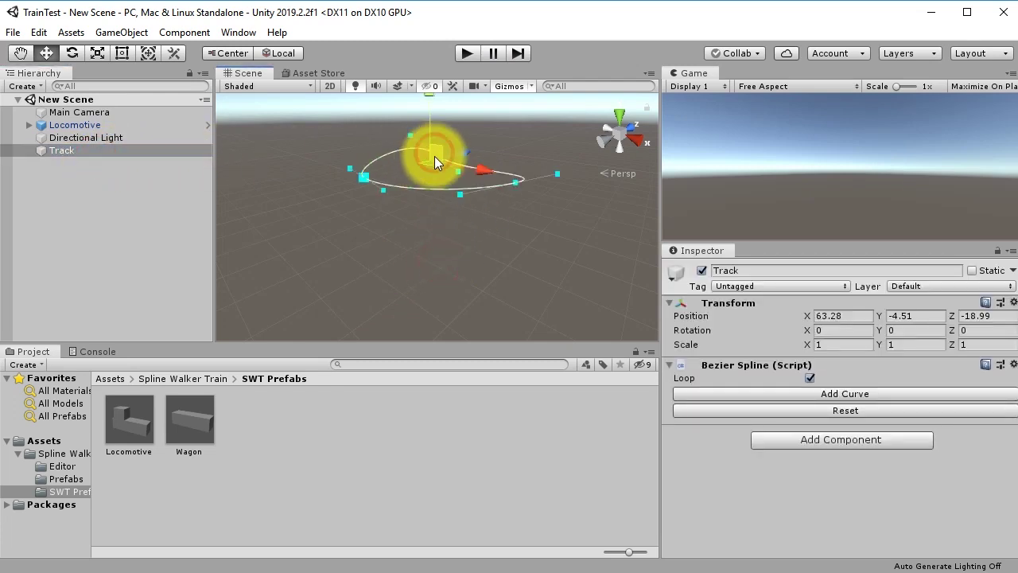
left_click_drag(508, 188, 485, 155, "alt")
left_click(485, 156)
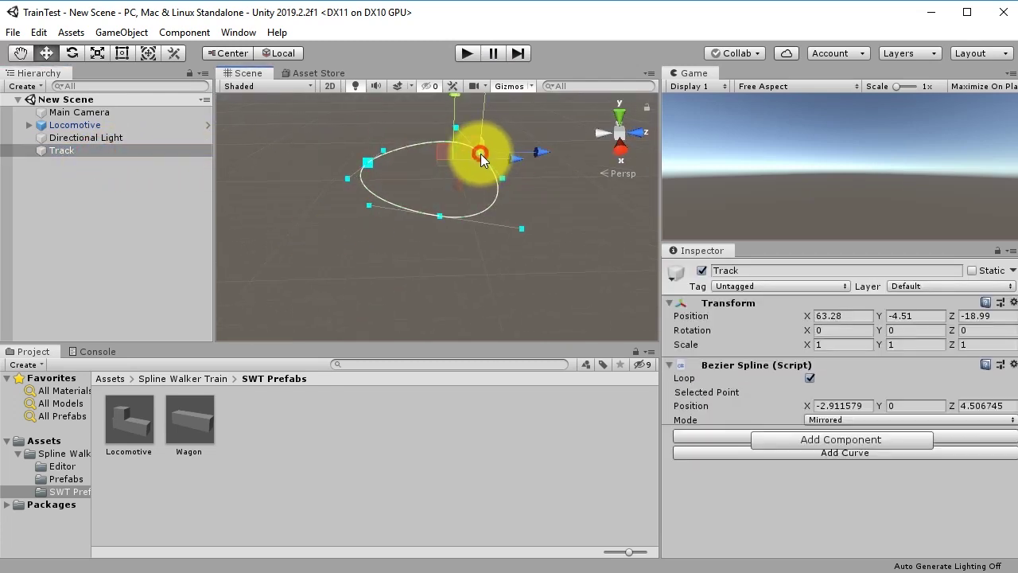
left_click_drag(490, 216, 352, 182, "alt")
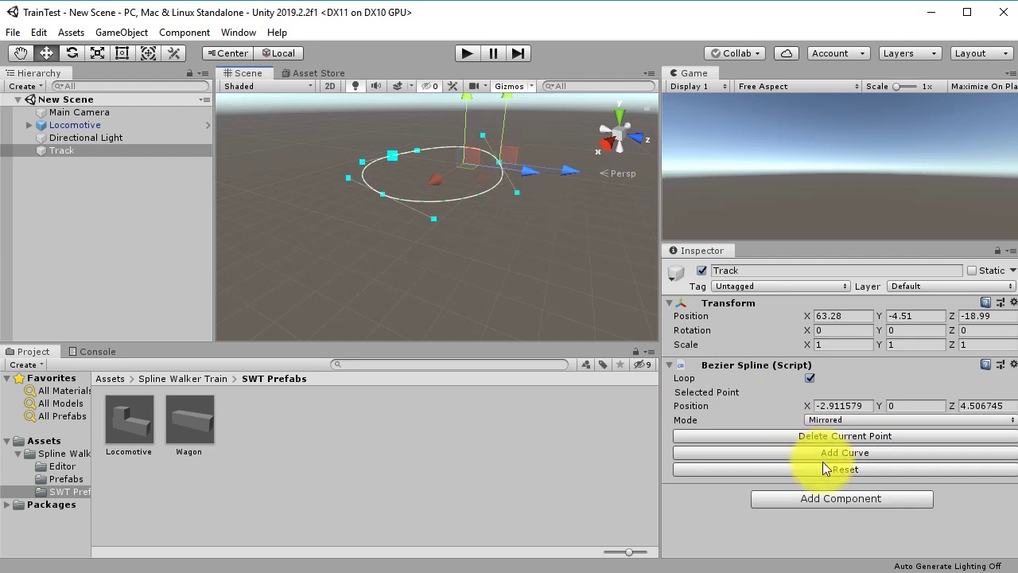
left_click(821, 439)
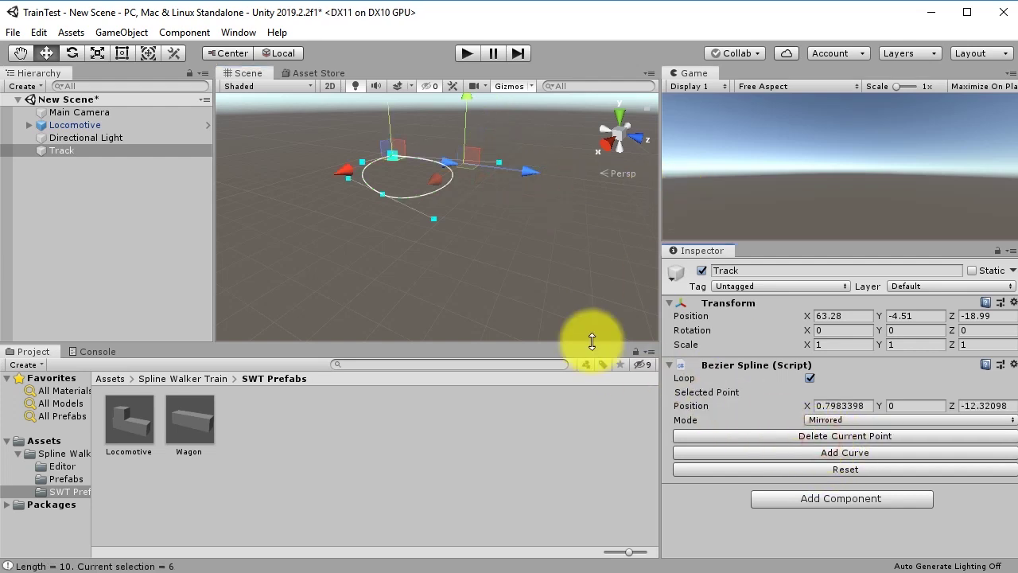
left_click(849, 435)
left_click(788, 397)
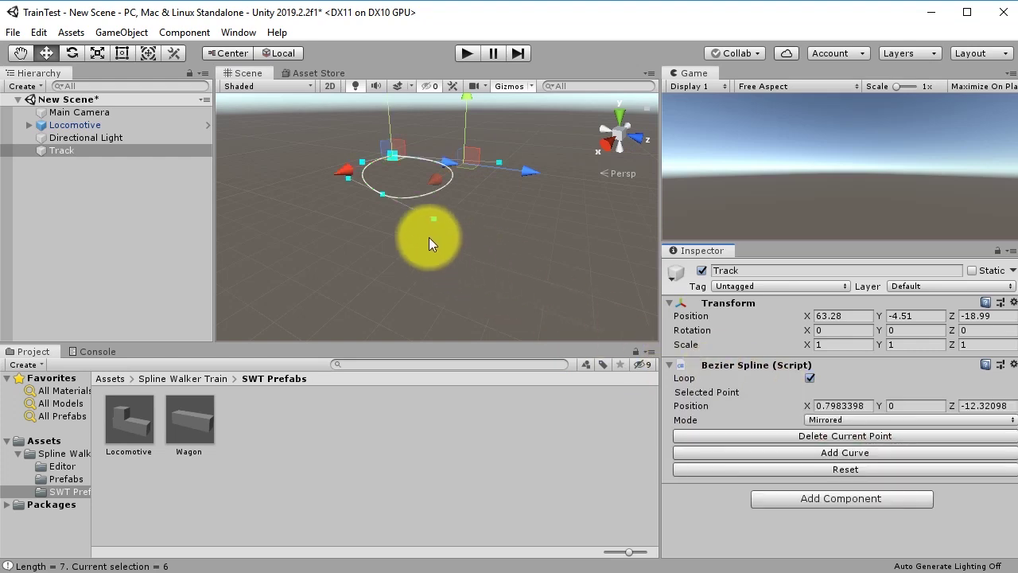
Add a curve to the Track spline and move the selected point to about X -7.64, Z -19.23
left_click(835, 453)
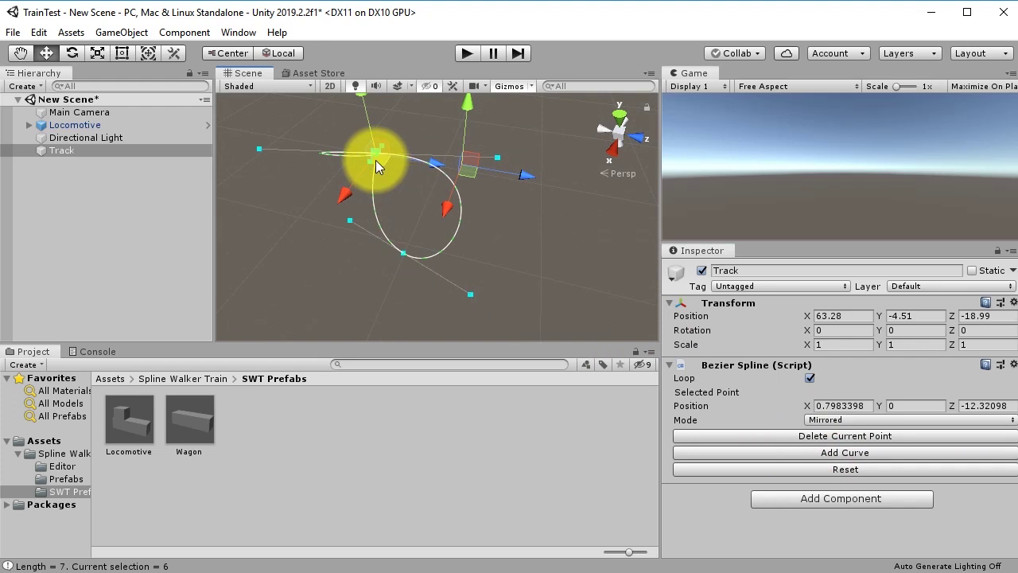
left_click_drag(387, 162, 360, 122)
right_click_drag(394, 249, 499, 217)
Save the scene with the reshaped track
left_click(608, 133)
left_click(619, 131)
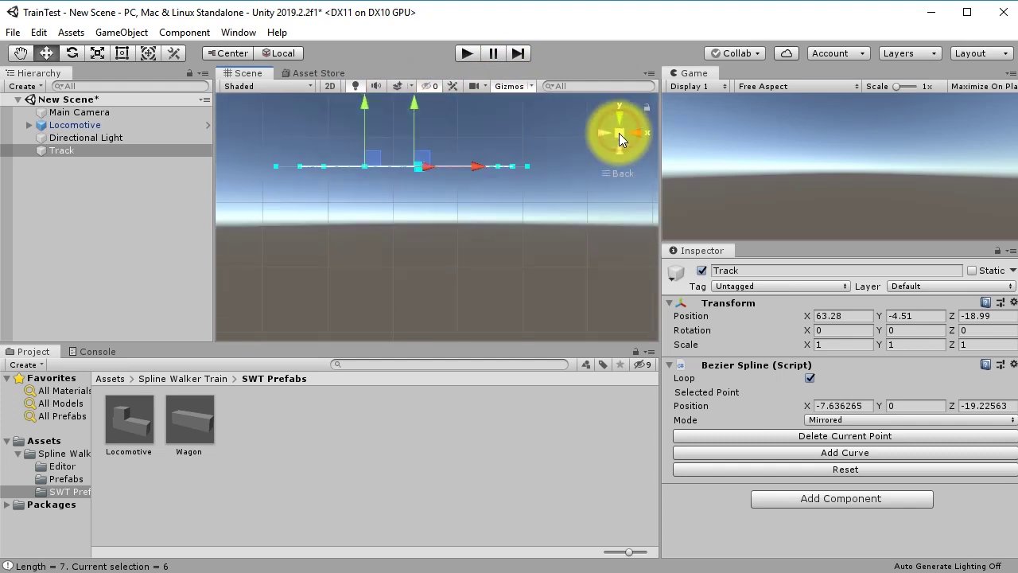
left_click(619, 134)
right_click_drag(487, 192, 430, 279)
key("ctrl+s")
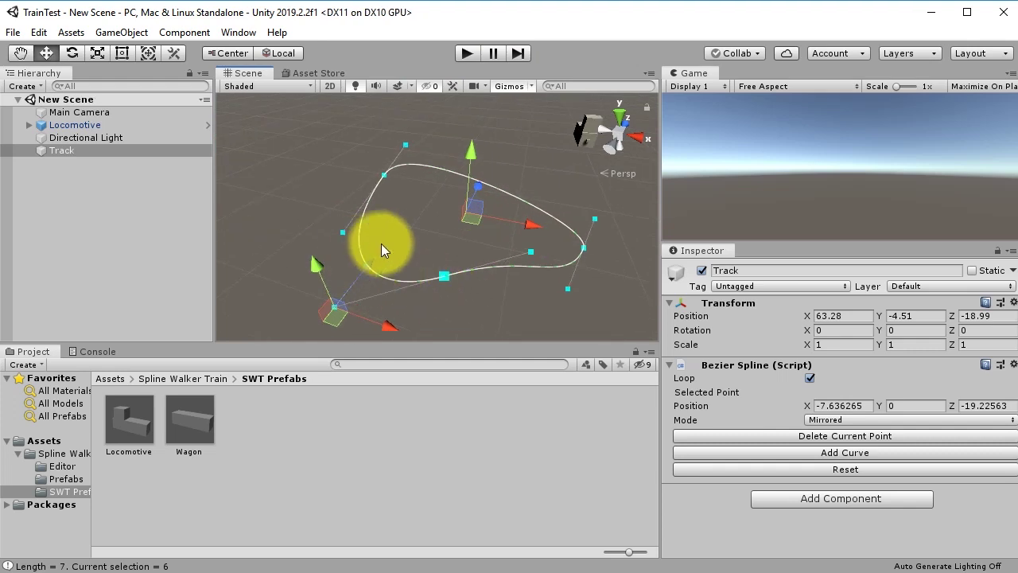
Place an instance of the Wagon prefab in the scene near the locomotive
left_click(343, 466)
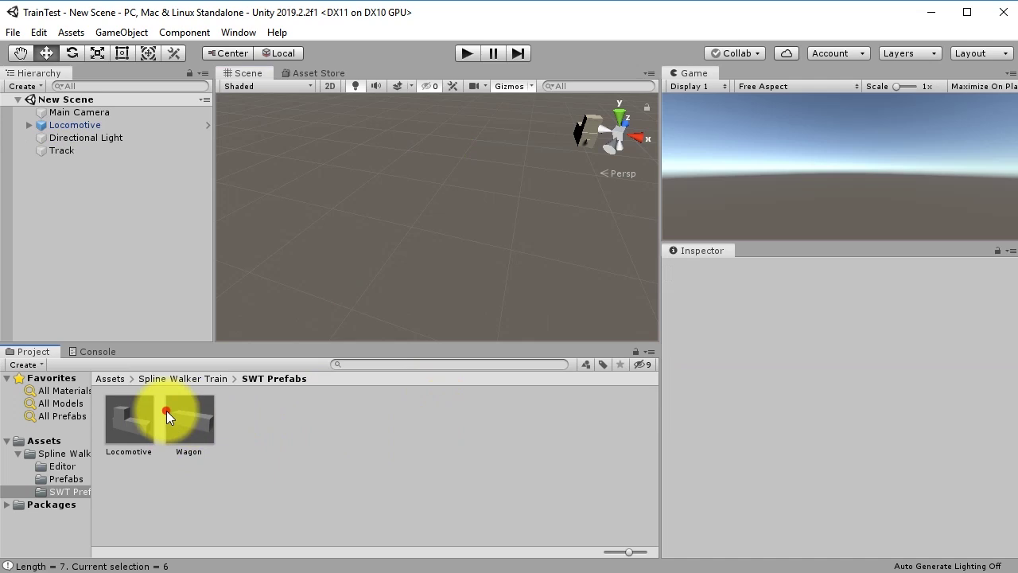
left_click(166, 410)
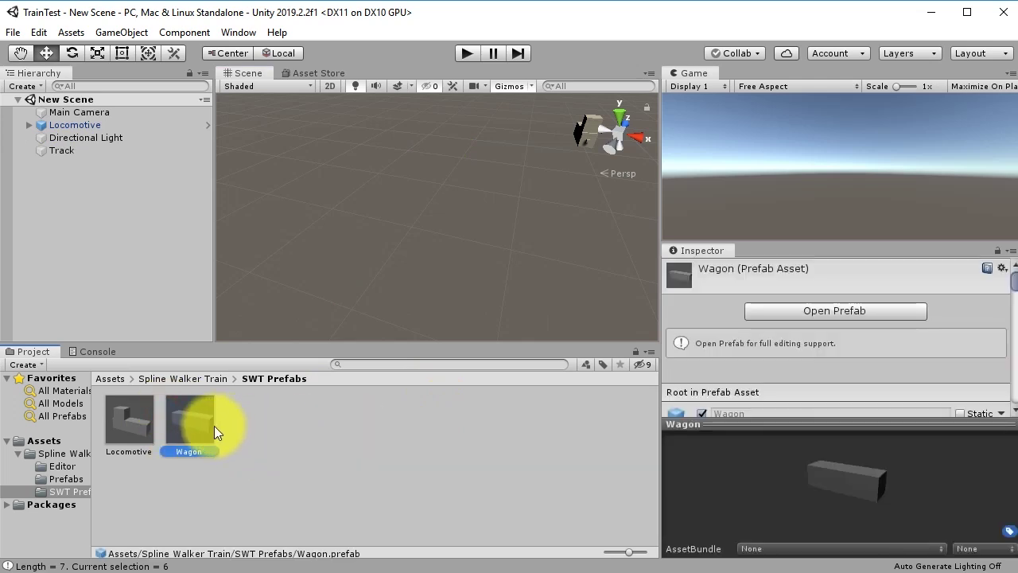
left_click_drag(191, 430, 366, 245)
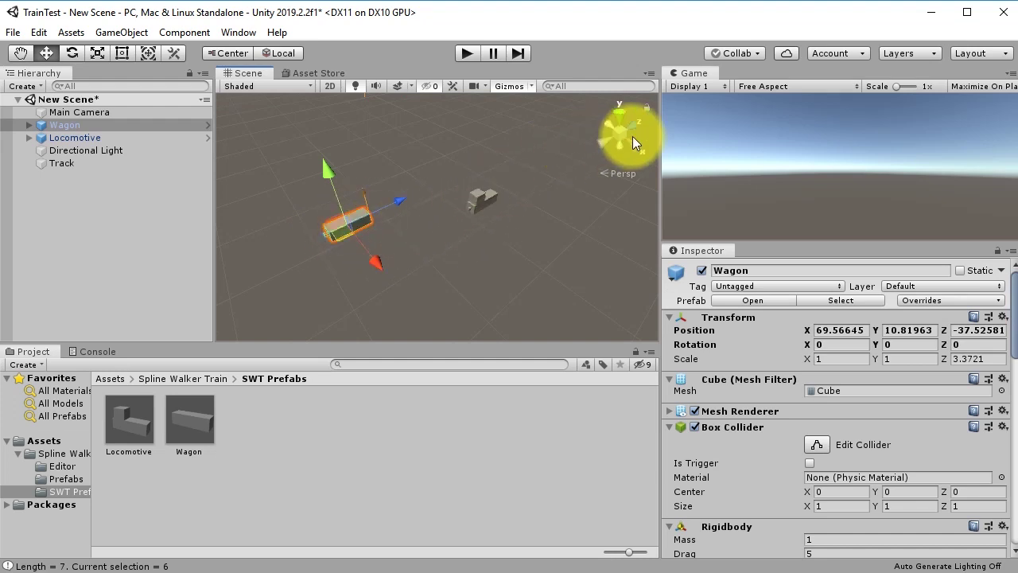
In a top view, move the wagon close behind the locomotive, to about X 74.06, Z -29.45
left_click(623, 116)
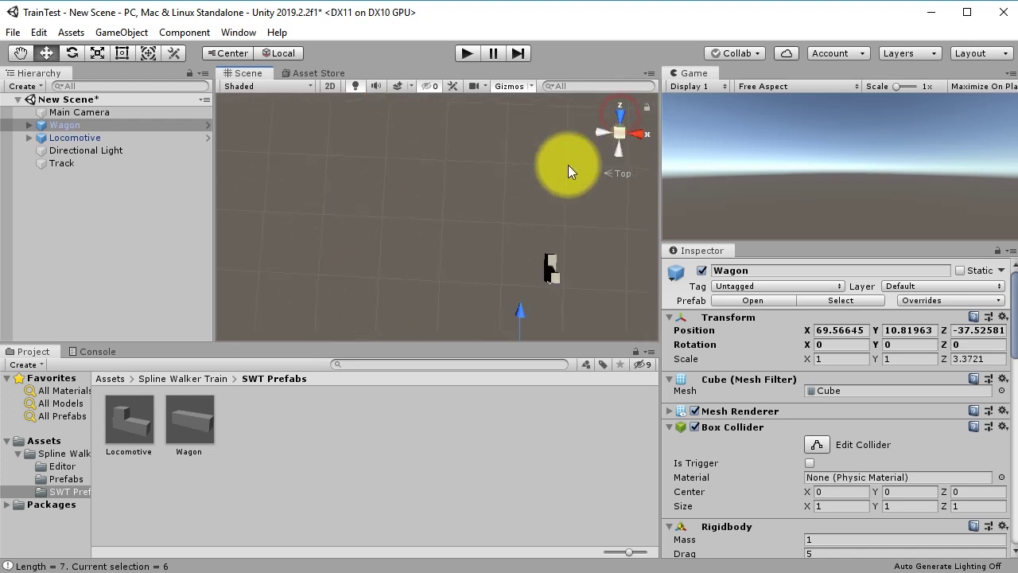
left_click(619, 133)
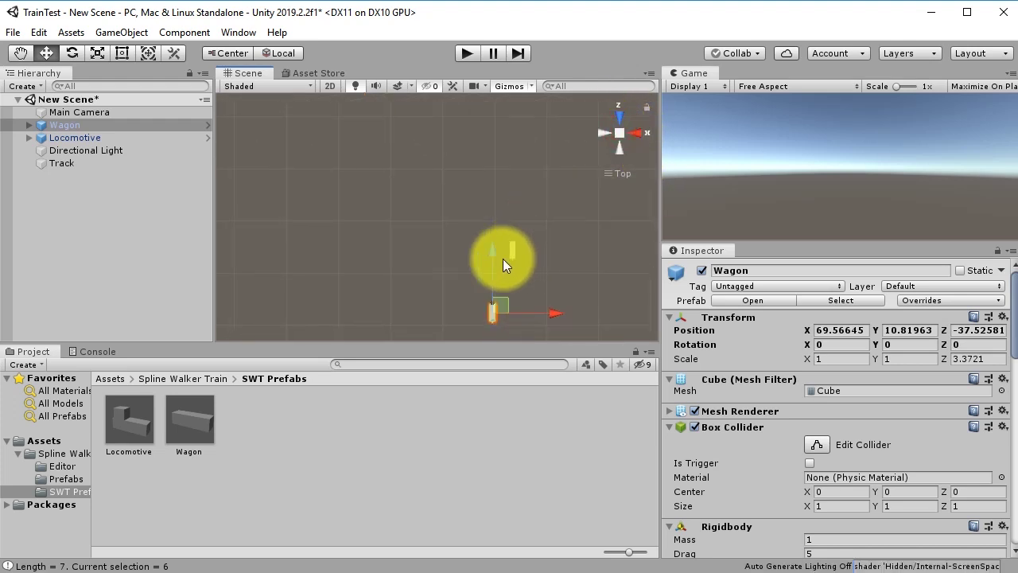
left_click_drag(428, 229, 458, 169)
scroll(458, 169, "up", 3)
scroll(445, 235, "up", 5)
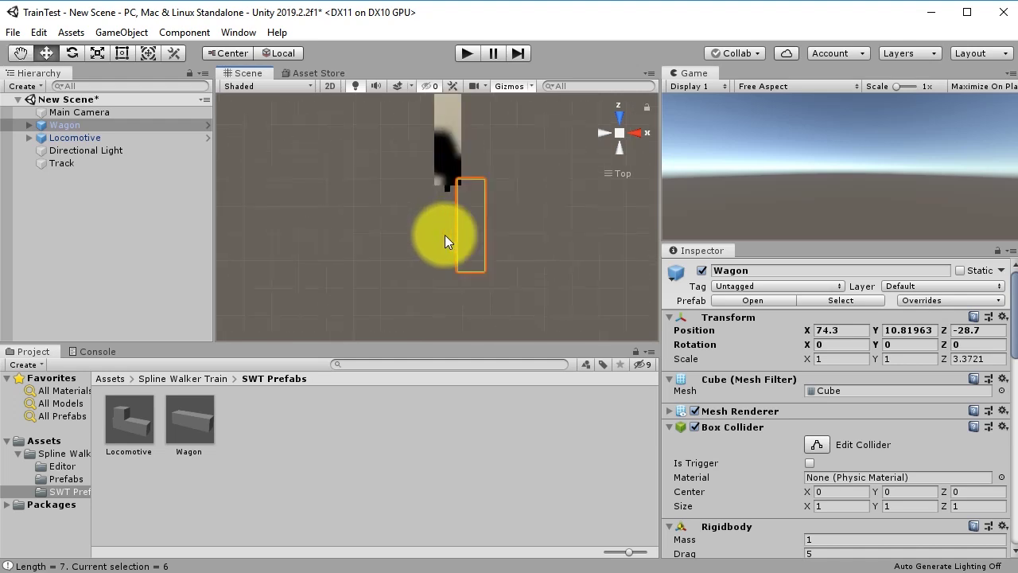
scroll(458, 231, "up", 3)
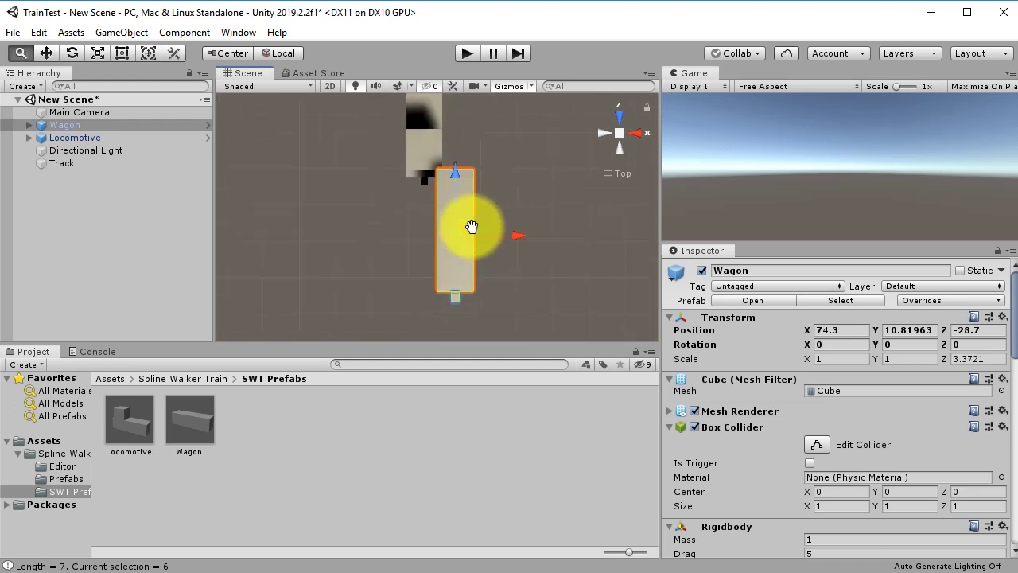
left_click_drag(477, 276, 465, 319)
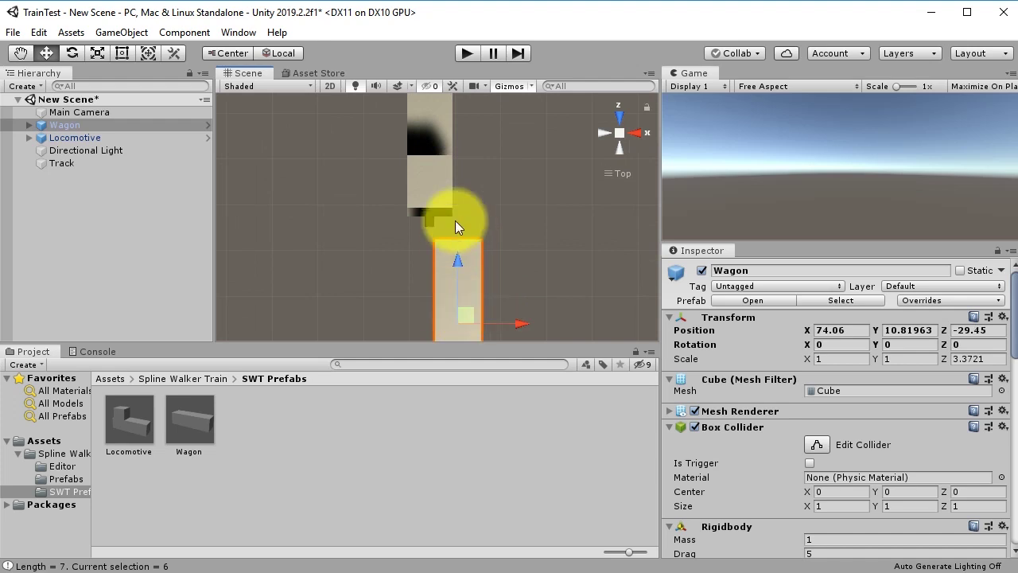
Line the wagon up with the locomotive's rear coupling at about X 73.44, Z -29.24
scroll(469, 242, "up", 3)
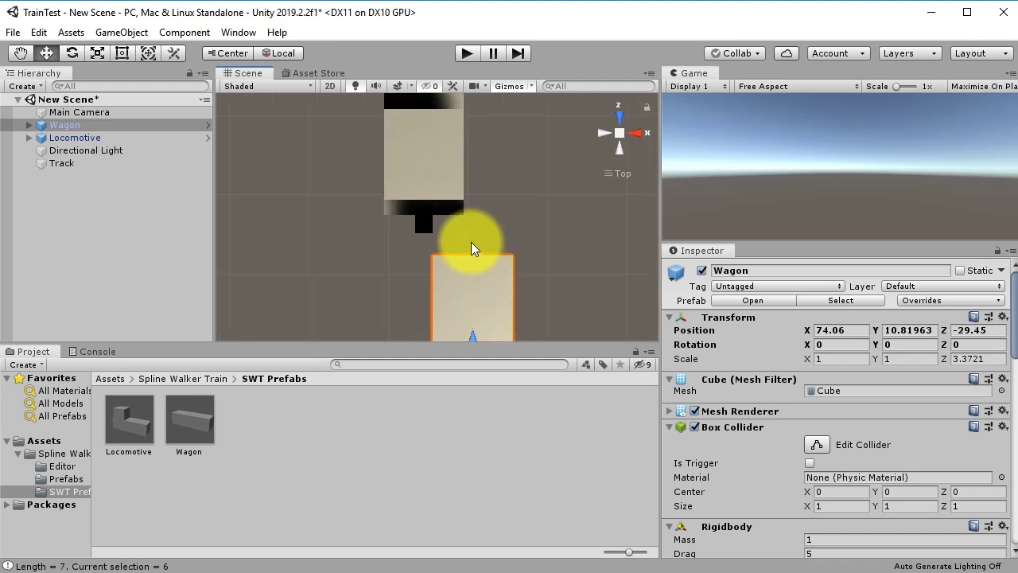
middle_click_drag(473, 243, 485, 166)
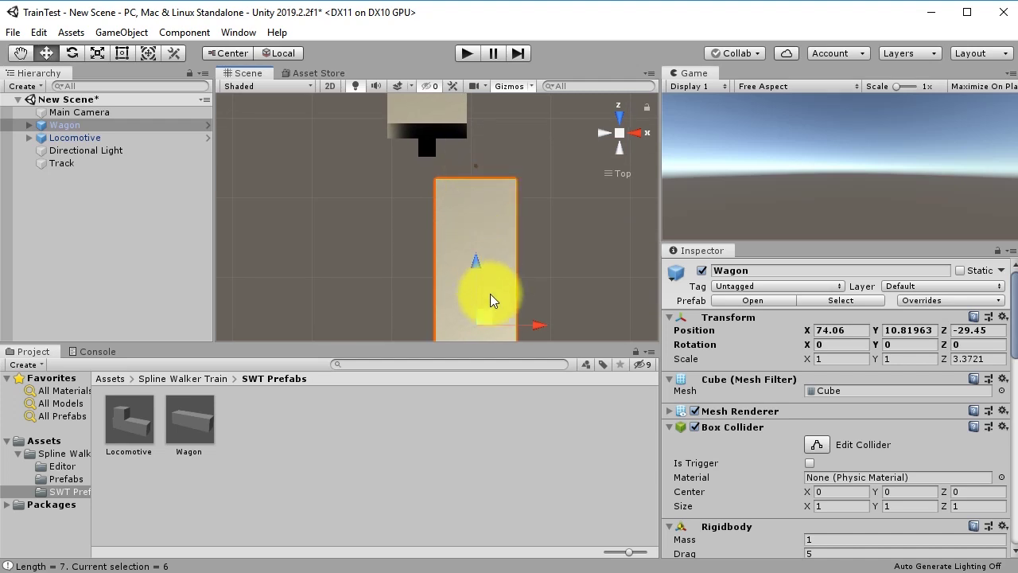
left_click_drag(481, 318, 432, 302)
scroll(425, 256, "down", 3)
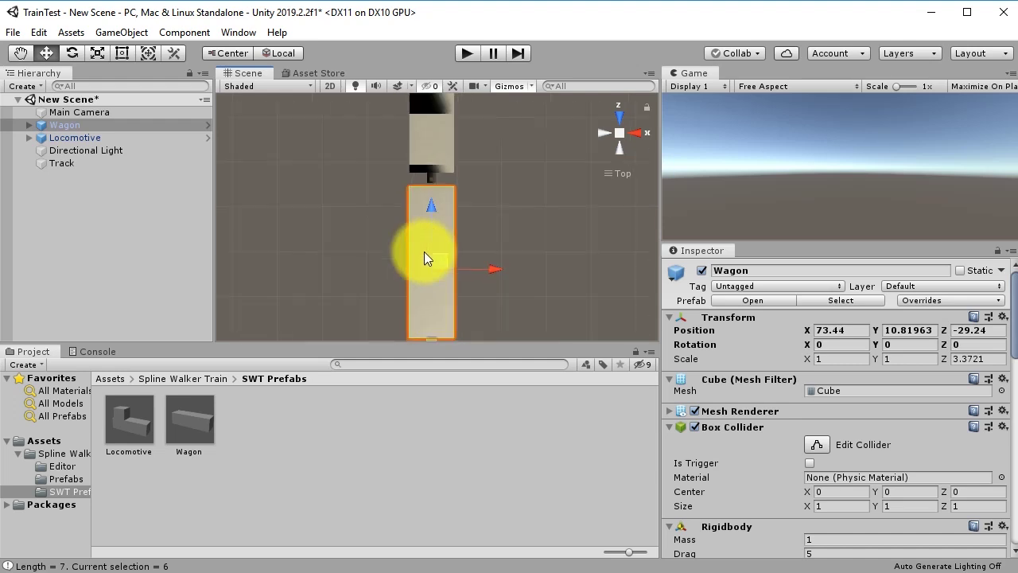
Set the Locomotive as the Connected Body of the wagon's Hinge Joint
scroll(736, 380, "down", 10)
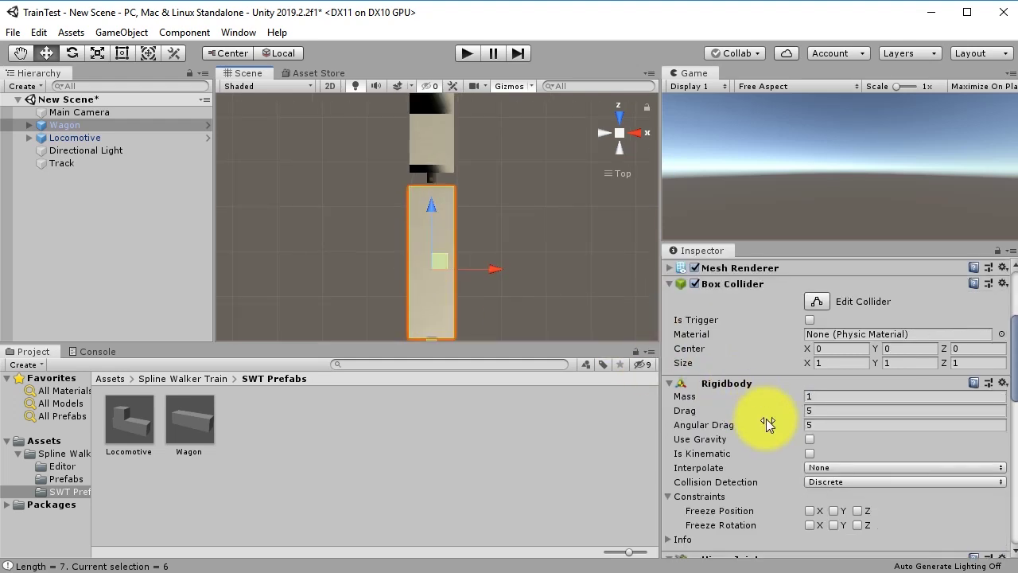
scroll(764, 406, "up", 3)
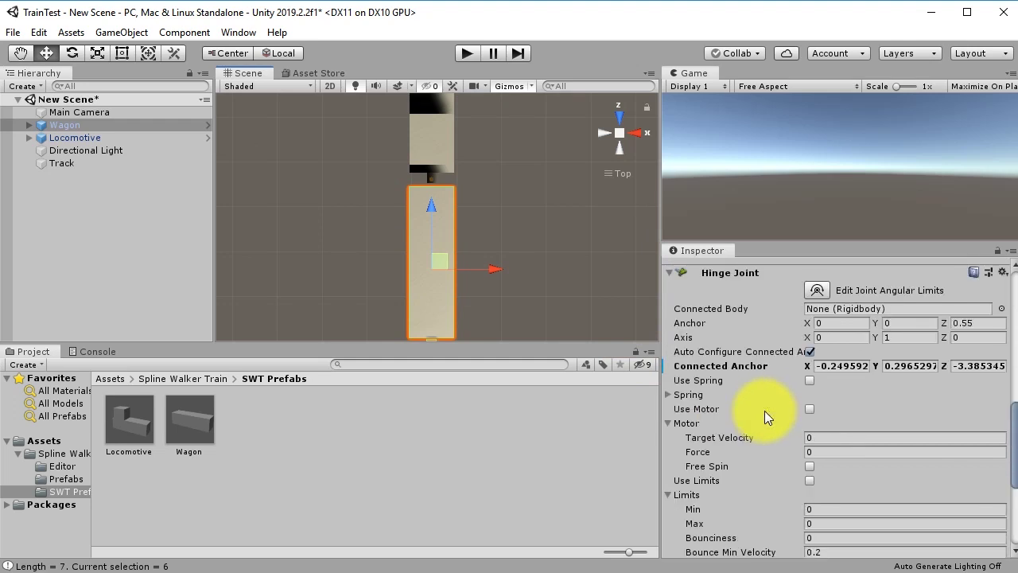
scroll(765, 412, "up", 3)
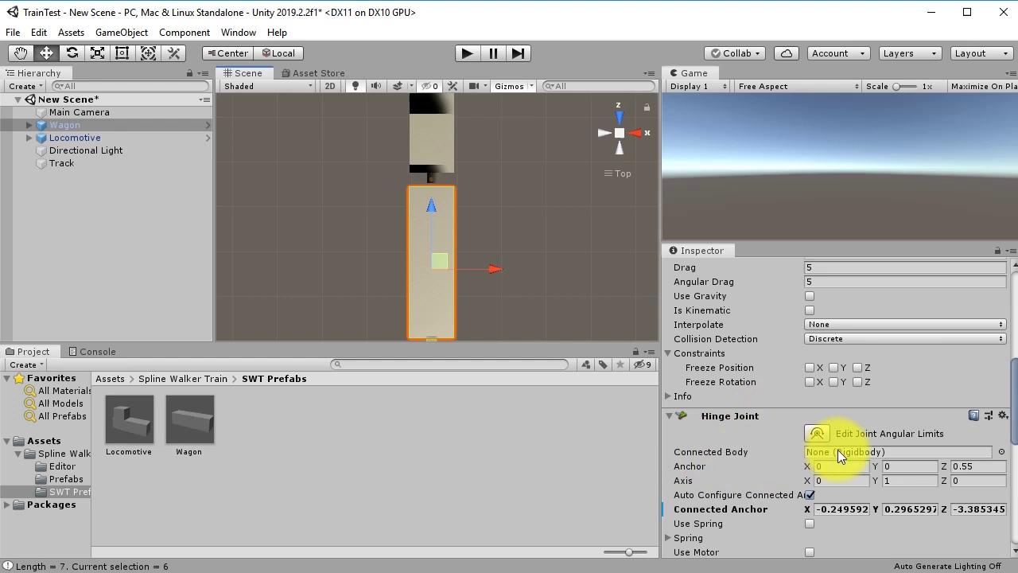
scroll(475, 254, "up", 4)
left_click(29, 138)
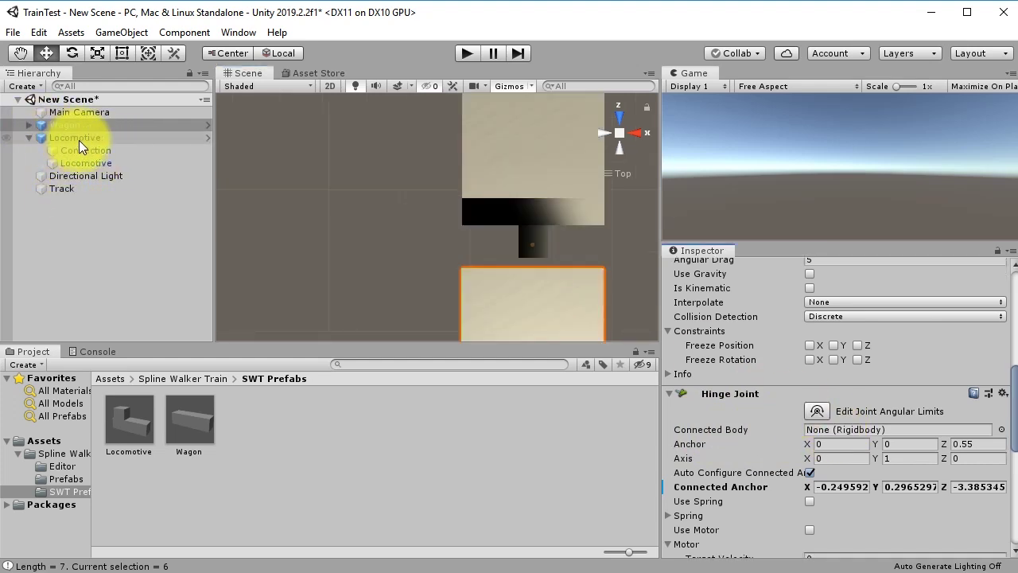
left_click(29, 128)
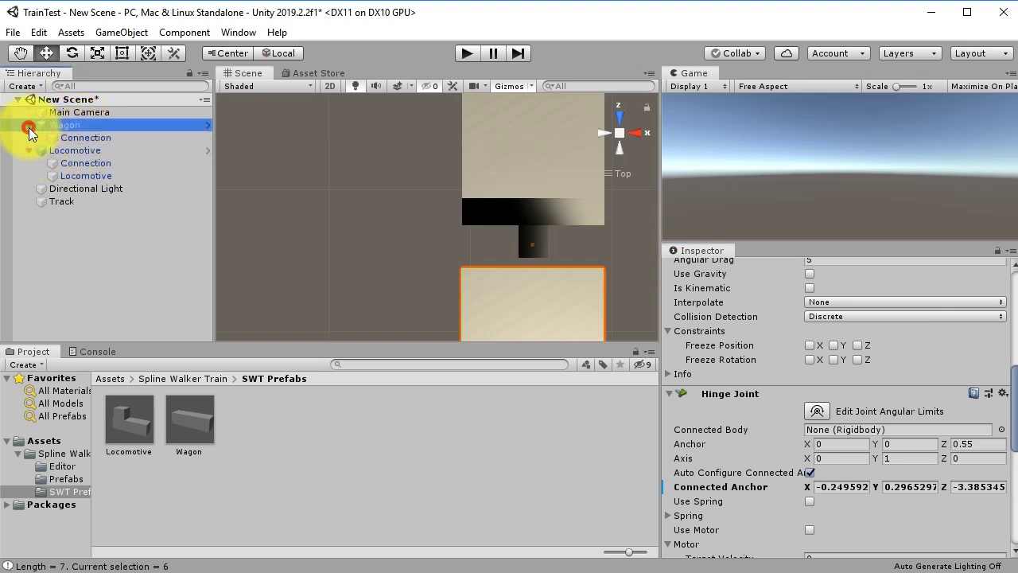
left_click(30, 127)
left_click_drag(70, 137, 843, 431)
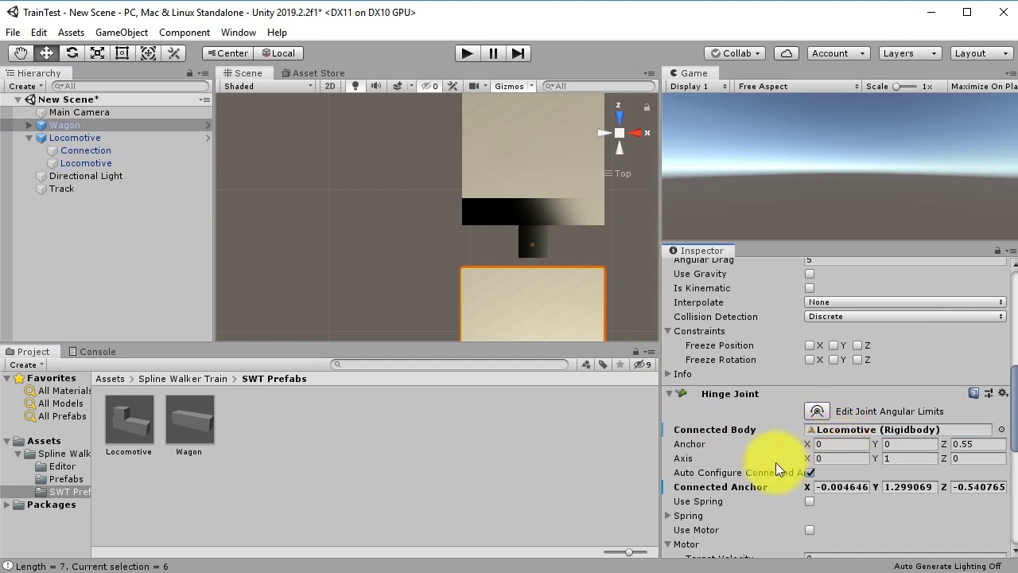
Run the scene to check how the wagon follows the locomotive, and exit play mode
scroll(776, 463, "down", 5)
scroll(776, 462, "up", 5)
scroll(444, 280, "down", 5)
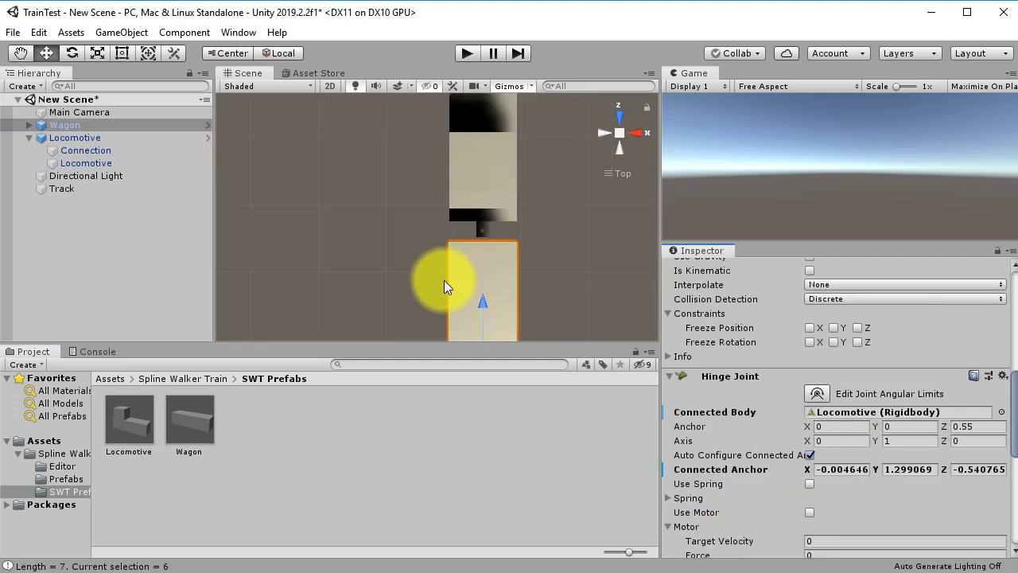
scroll(444, 281, "down", 5)
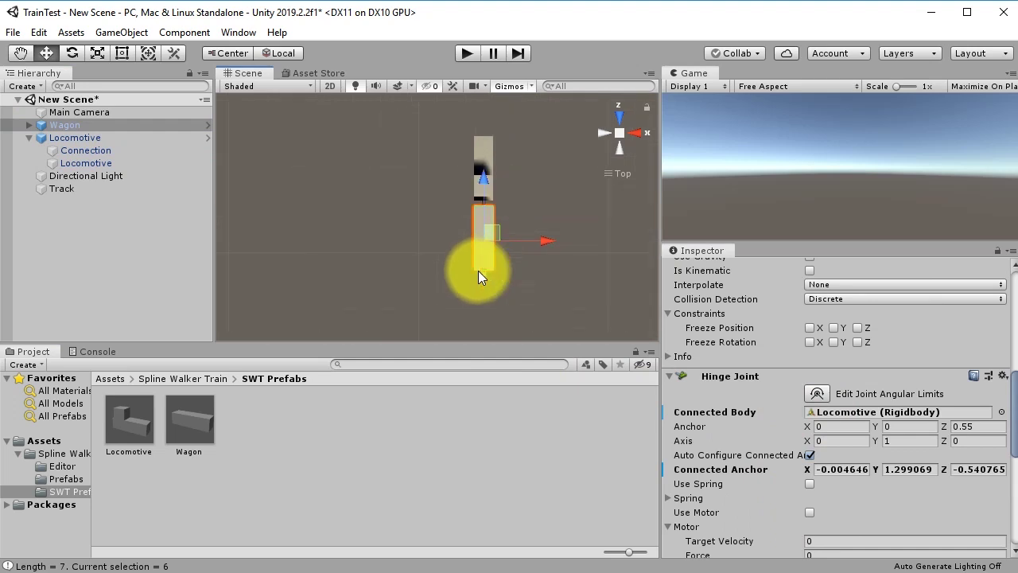
left_click(468, 53)
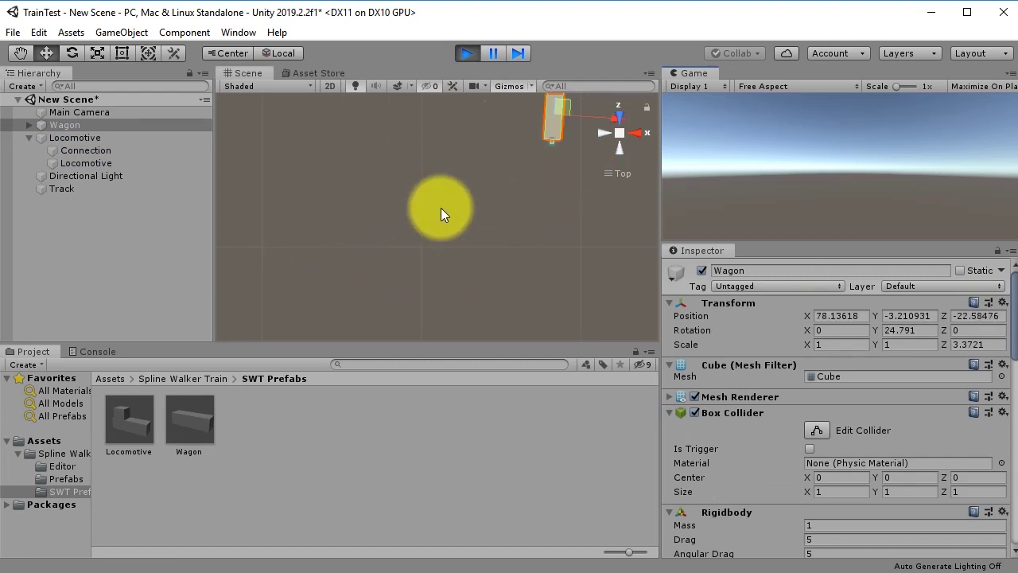
left_click(620, 132)
left_click_drag(599, 177, 448, 257, "alt")
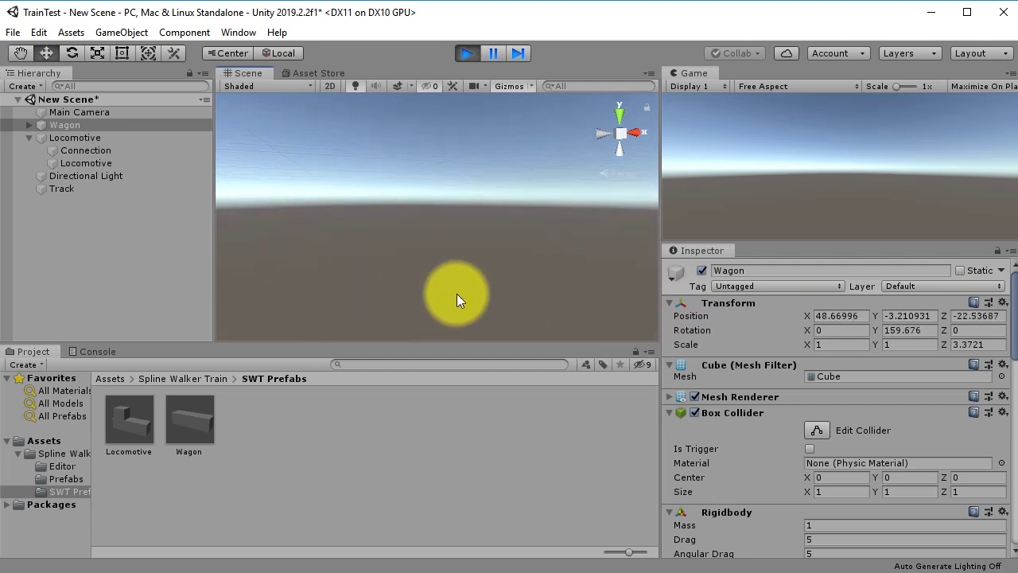
left_click(465, 54)
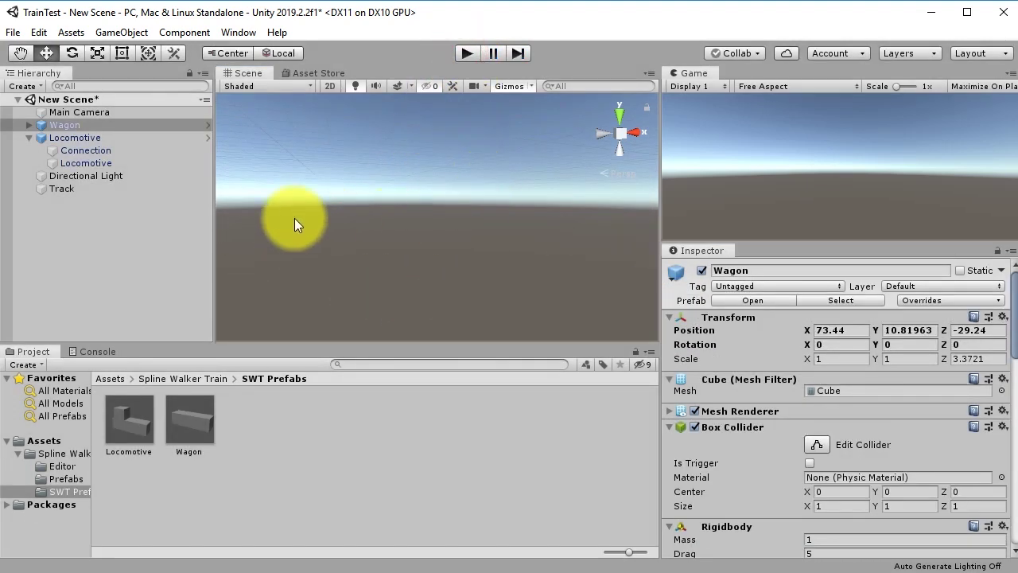
View the wagon beside the locomotive and lower it to about Y 9.57
left_click(85, 140)
key("f")
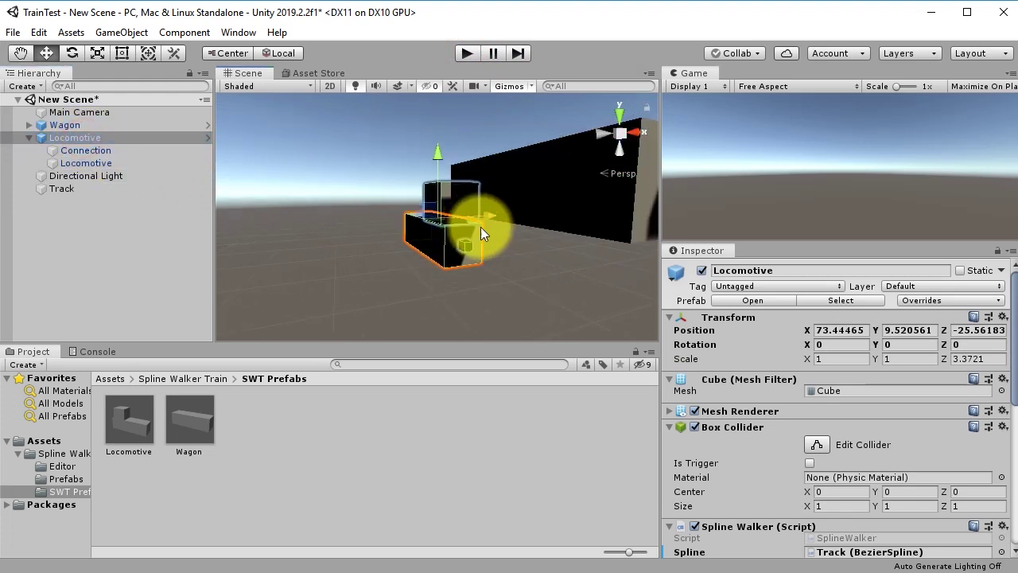
left_click_drag(563, 259, 501, 203, "alt")
left_click(502, 202)
left_click_drag(421, 254, 480, 250, "alt")
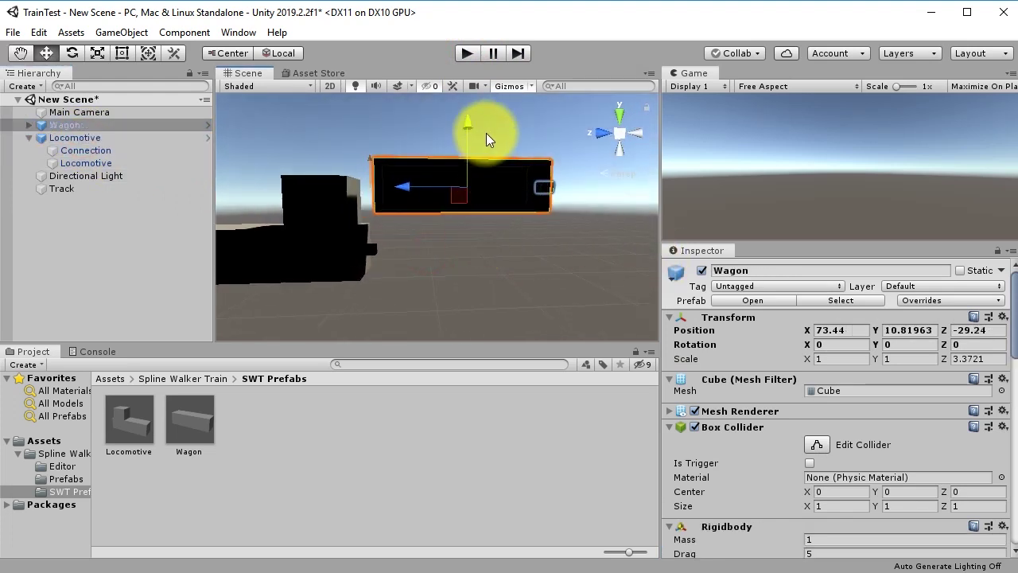
left_click_drag(465, 126, 109, 179)
left_click(80, 137)
left_click(82, 126)
left_click_drag(467, 158, 484, 191)
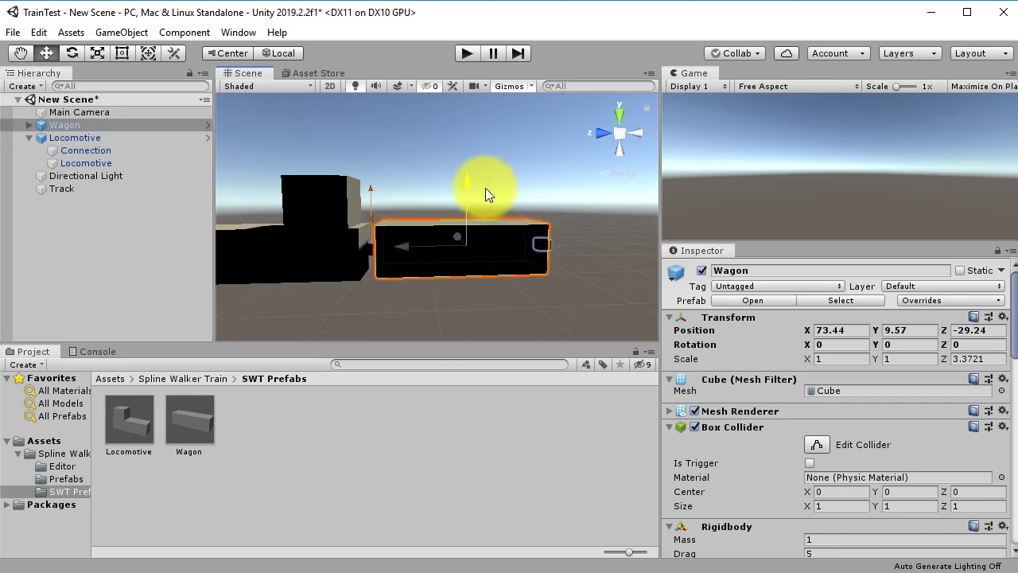
In a side view, fine-tune the wagon's height to Y 9.54 so it aligns with the locomotive's coupling
left_click(603, 137)
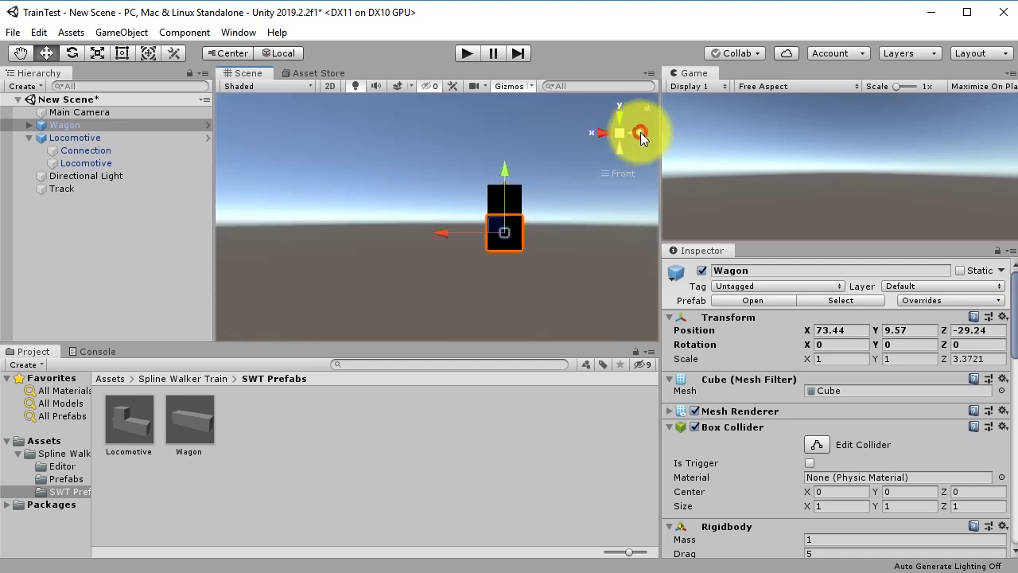
left_click(639, 133)
scroll(562, 254, "up", 4)
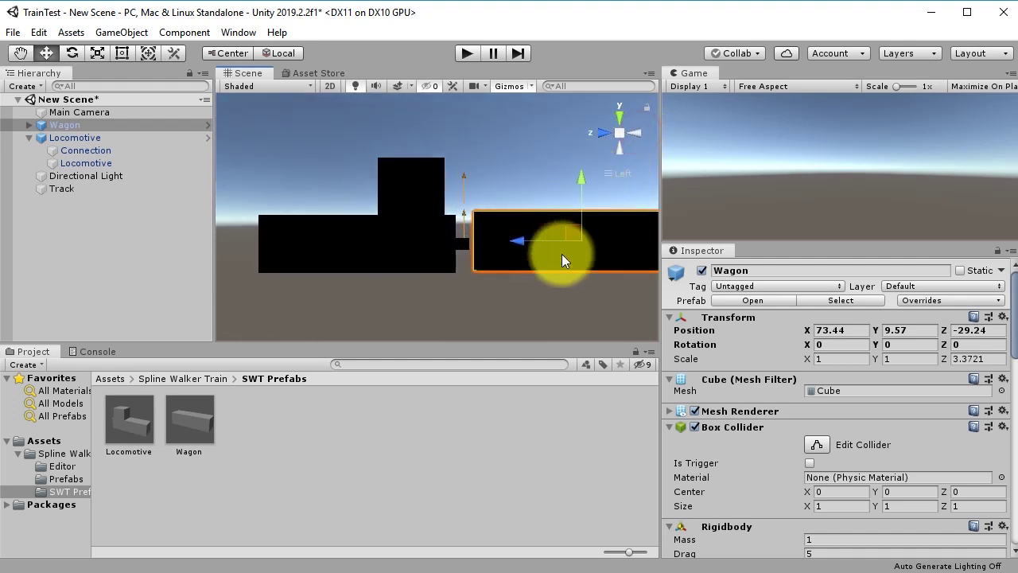
left_click_drag(541, 185, 546, 187)
scroll(505, 271, "down", 3)
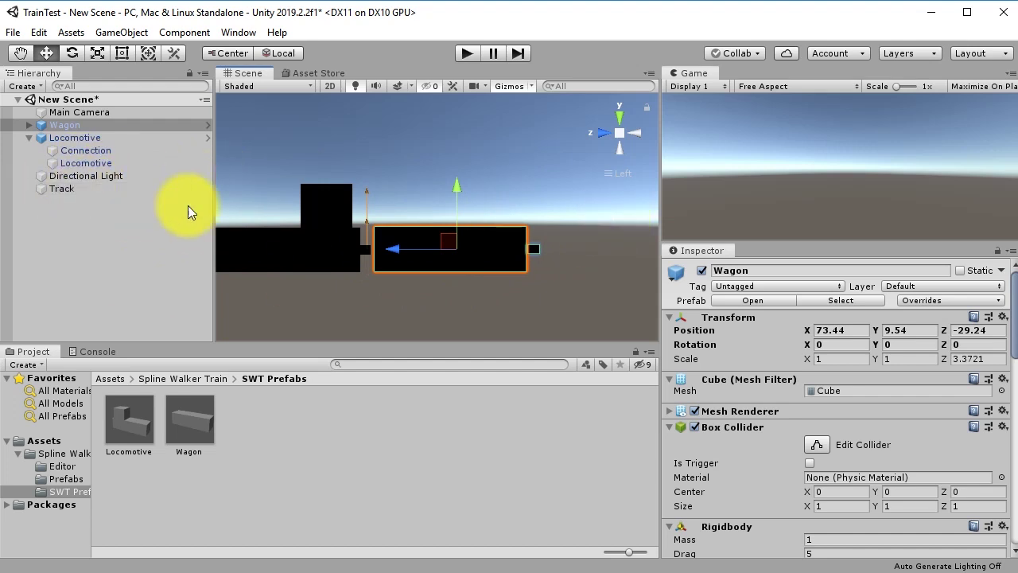
Save and run the scene, and view from several angles how the wagon follows the moving locomotive
mouse_move(108, 151)
left_mouse_down()
mouse_move(69, 118)
mouse_move(96, 141)
left_mouse_up()
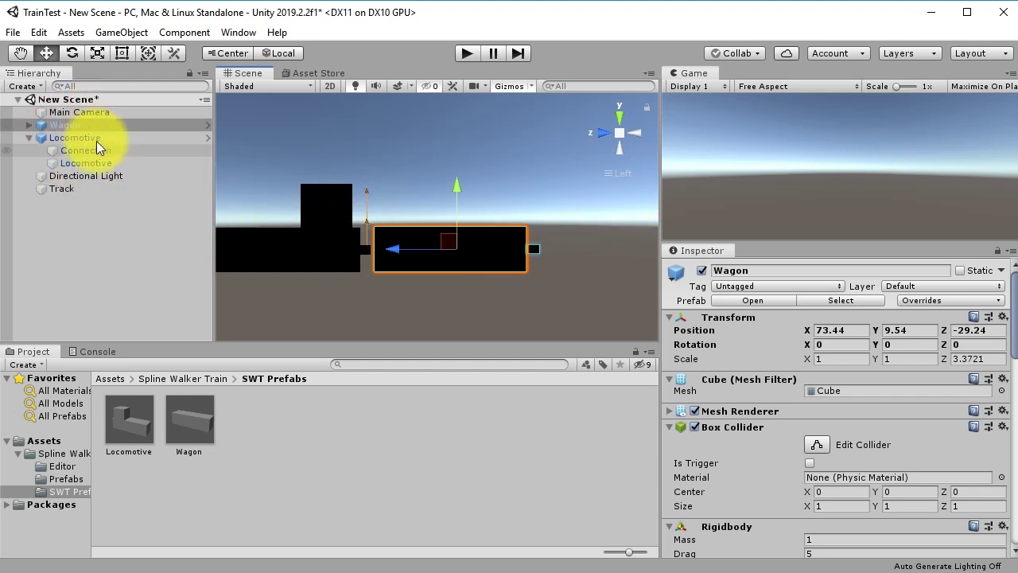
left_click(476, 54)
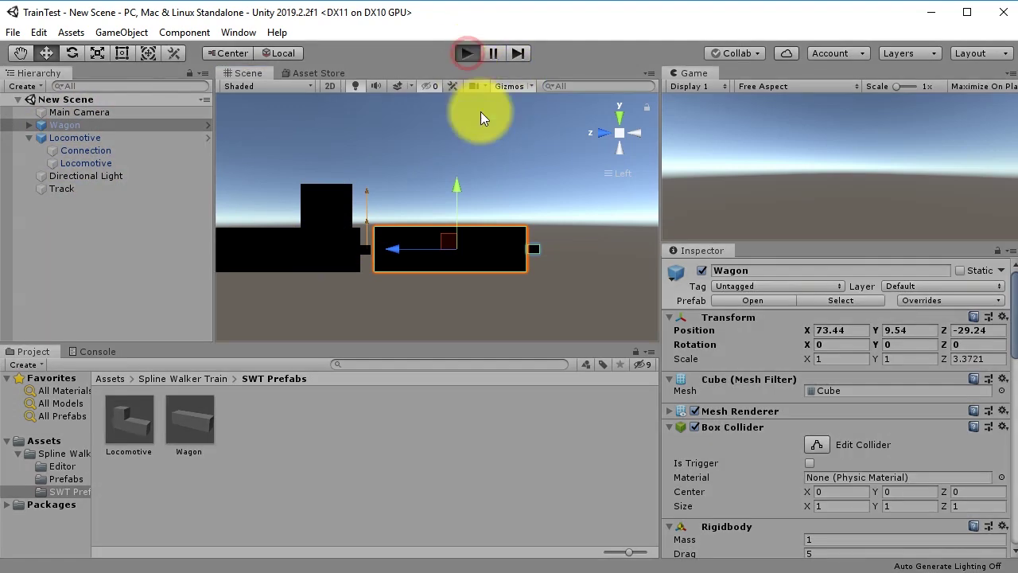
left_click(618, 150)
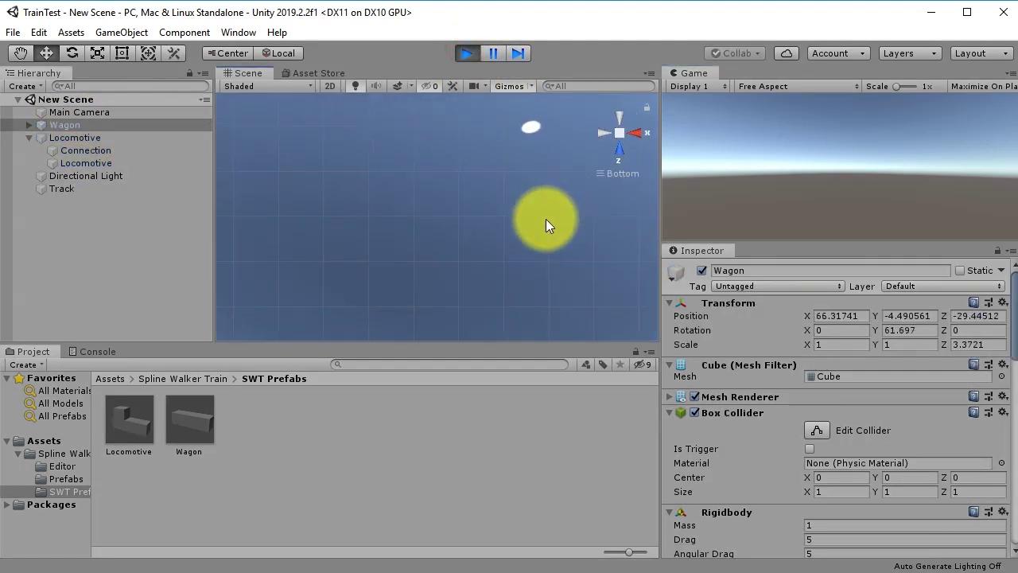
left_click(620, 133)
left_click_drag(543, 207, 353, 268, "alt")
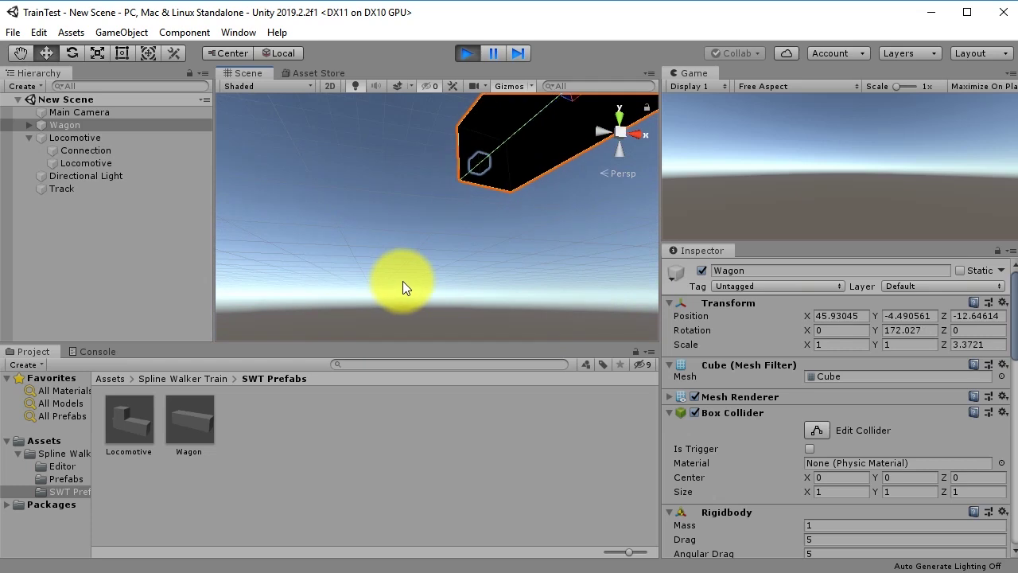
left_click_drag(454, 178, 538, 318, "alt")
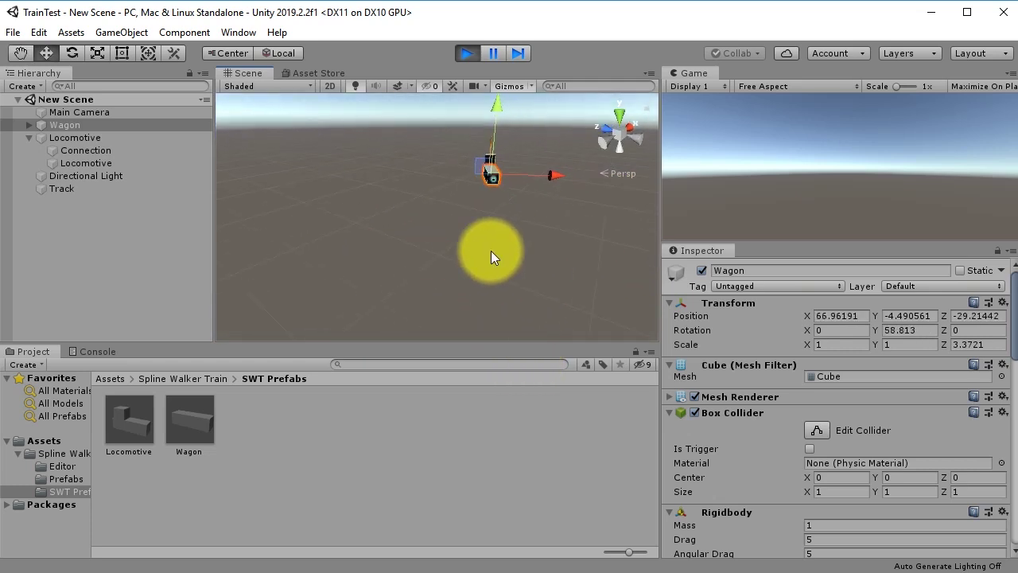
left_click_drag(466, 221, 484, 222, "alt")
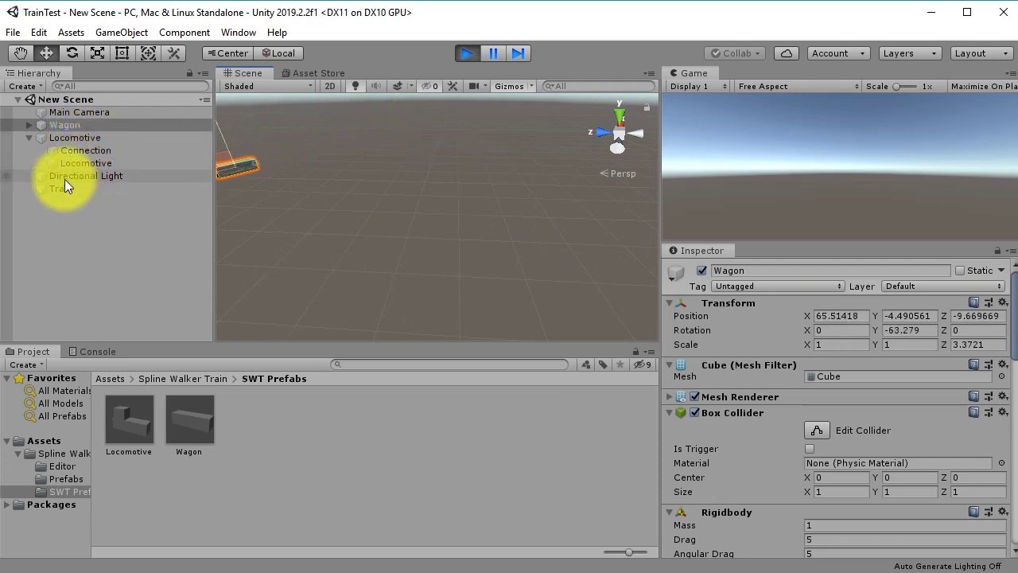
key("f")
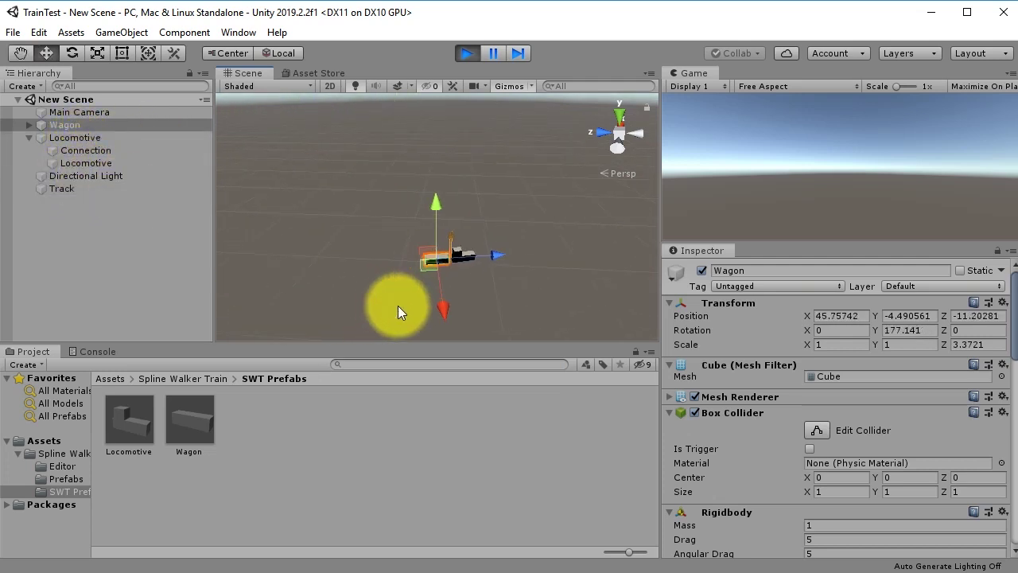
Display the Track spline in the running scene and check how the train follows the whole loop
left_click(65, 189)
left_click_drag(406, 233, 362, 256, "alt")
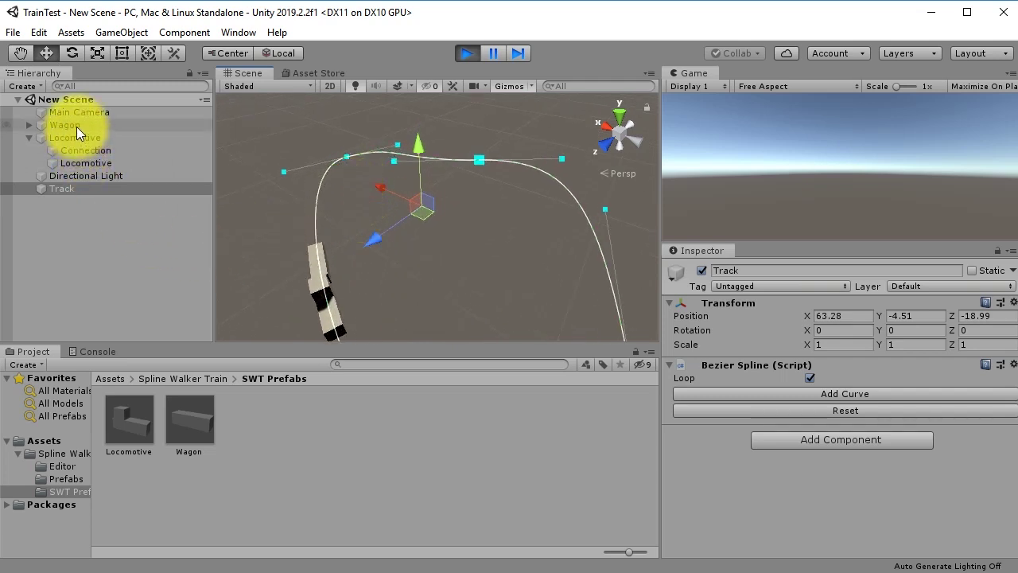
scroll(425, 222, "down", 4)
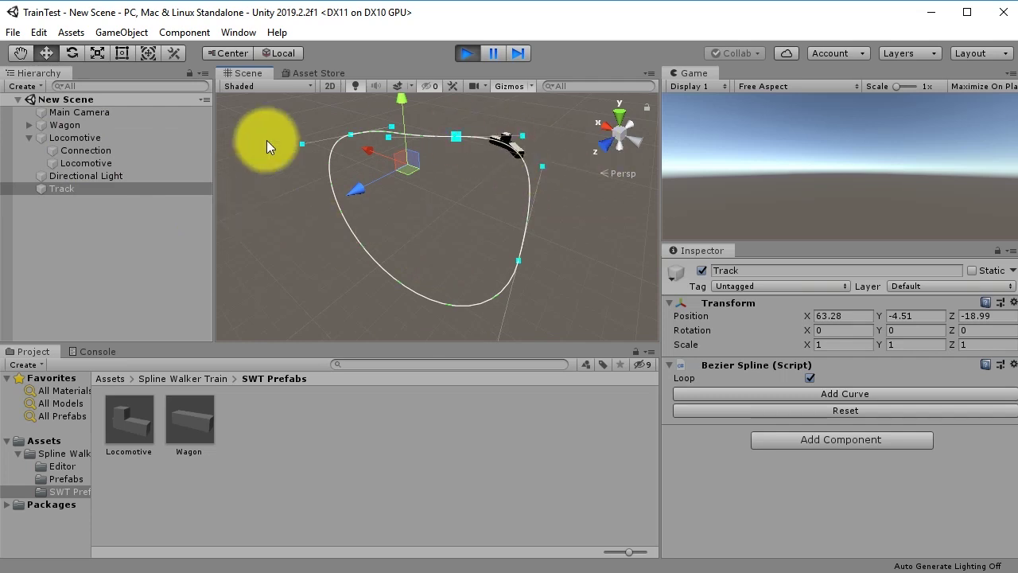
While the scene runs, try Spline Walker Duration values of 5 and 2 on the Locomotive to test faster travel
left_click(74, 136)
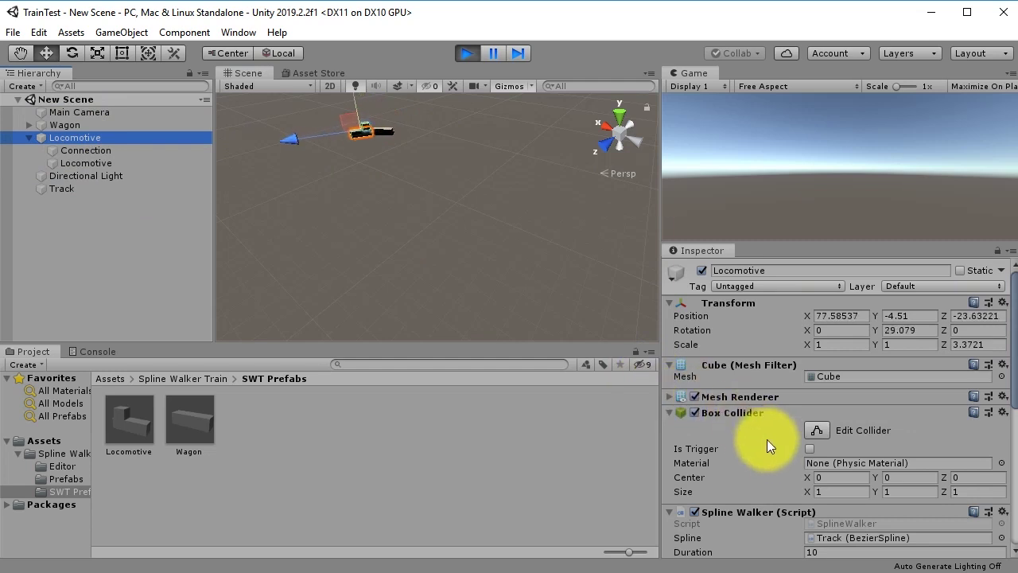
scroll(771, 486, "down", 5)
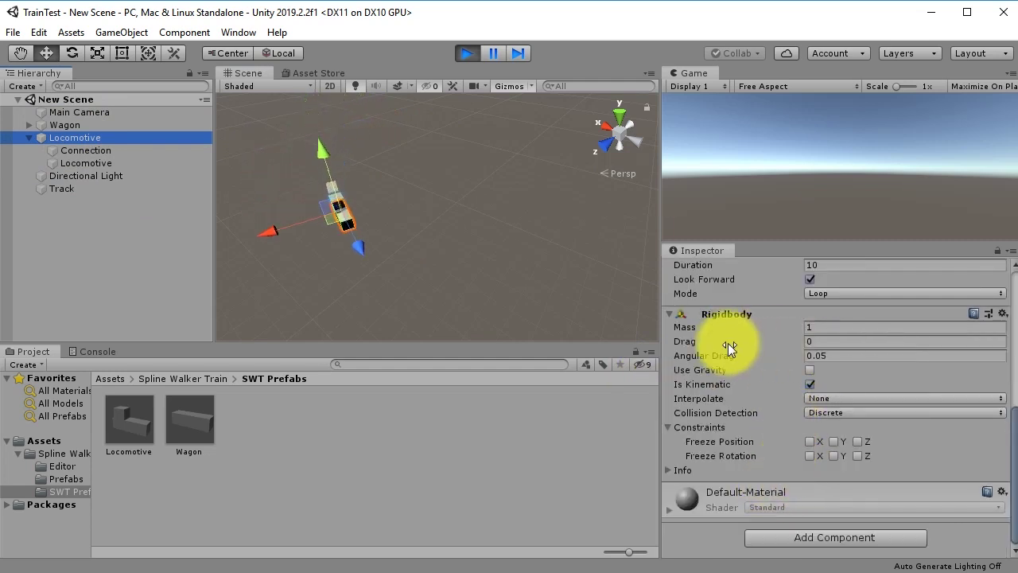
scroll(744, 463, "up", 4)
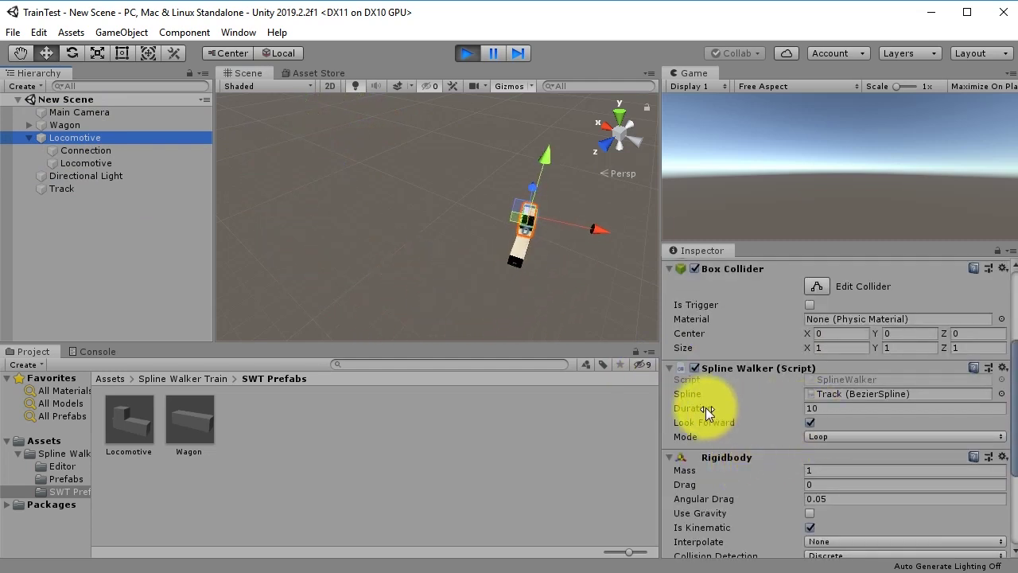
left_click(829, 411)
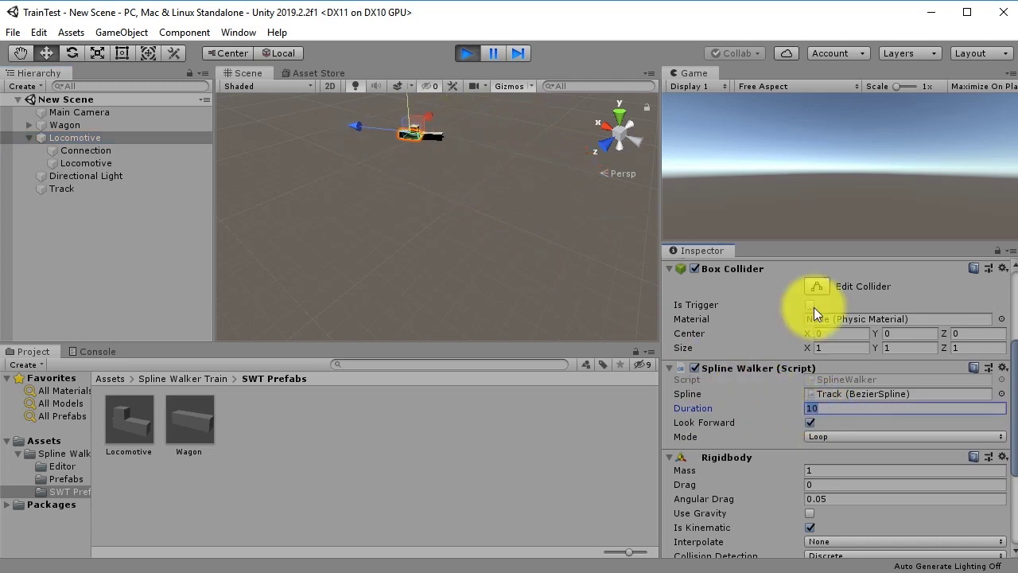
left_click(820, 409)
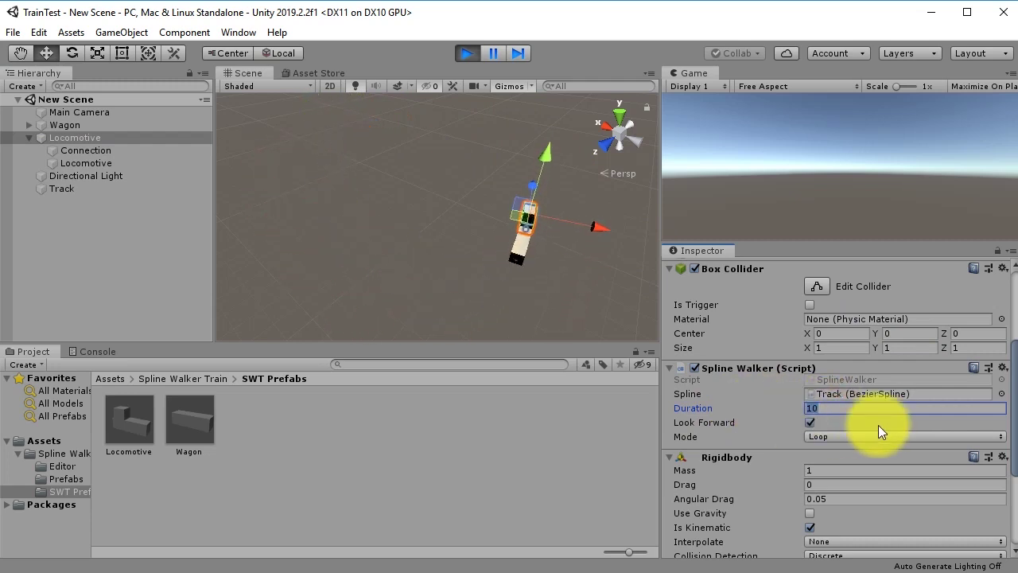
type("5")
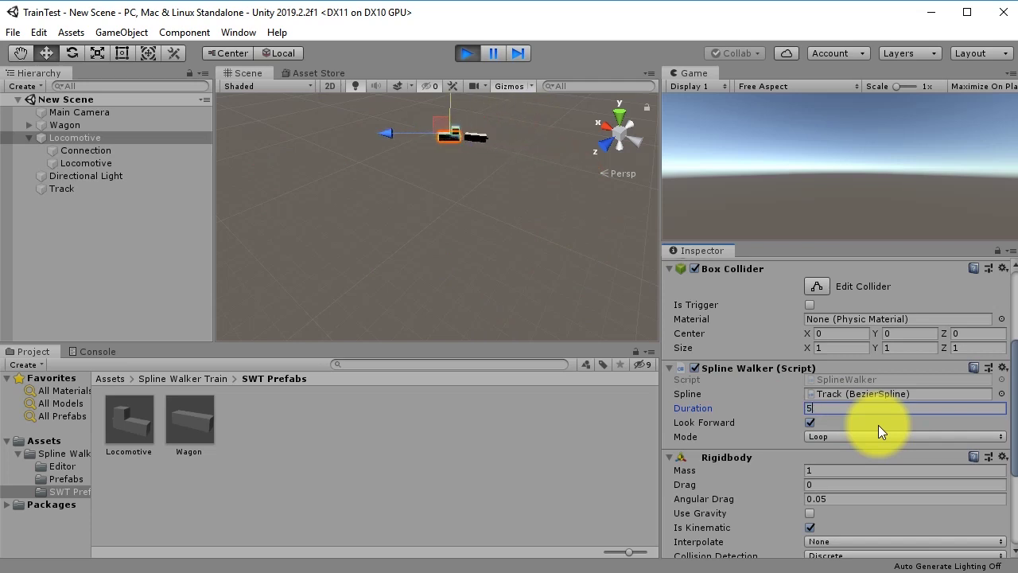
key("BackSpace")
type("2")
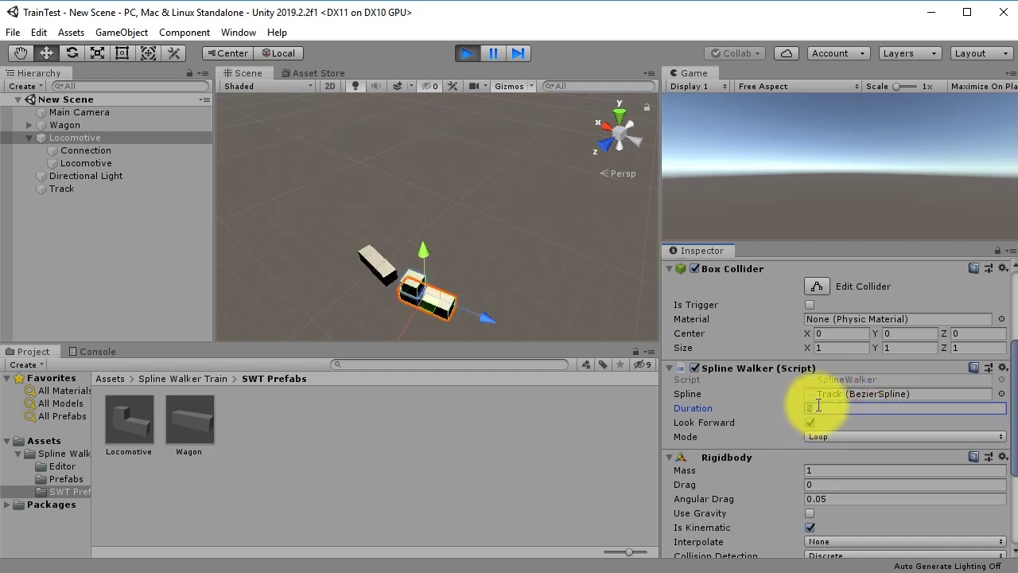
Try slower Spline Walker Duration values of 30 and 50 on the Locomotive, and exit play mode
type("30")
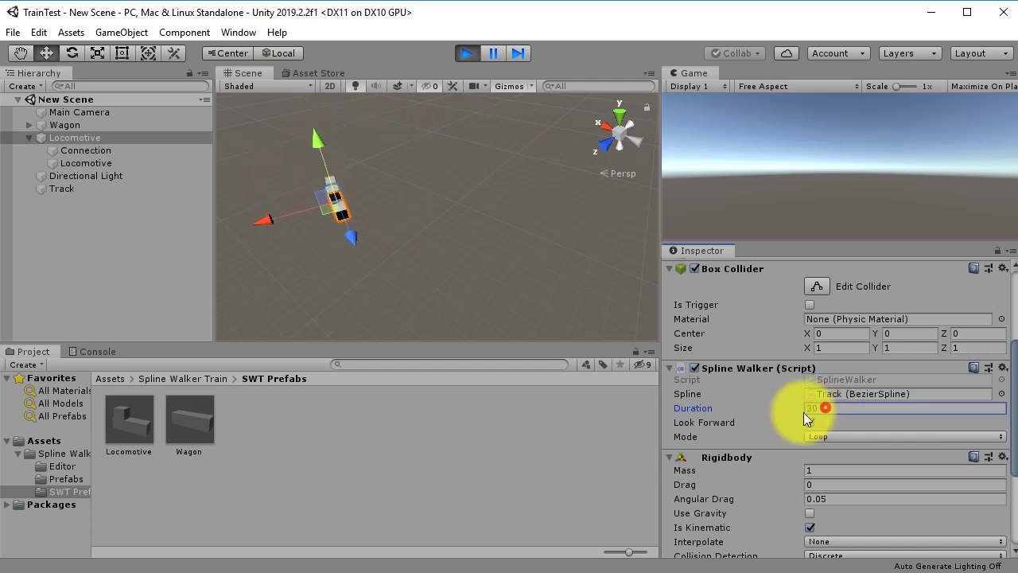
type("50")
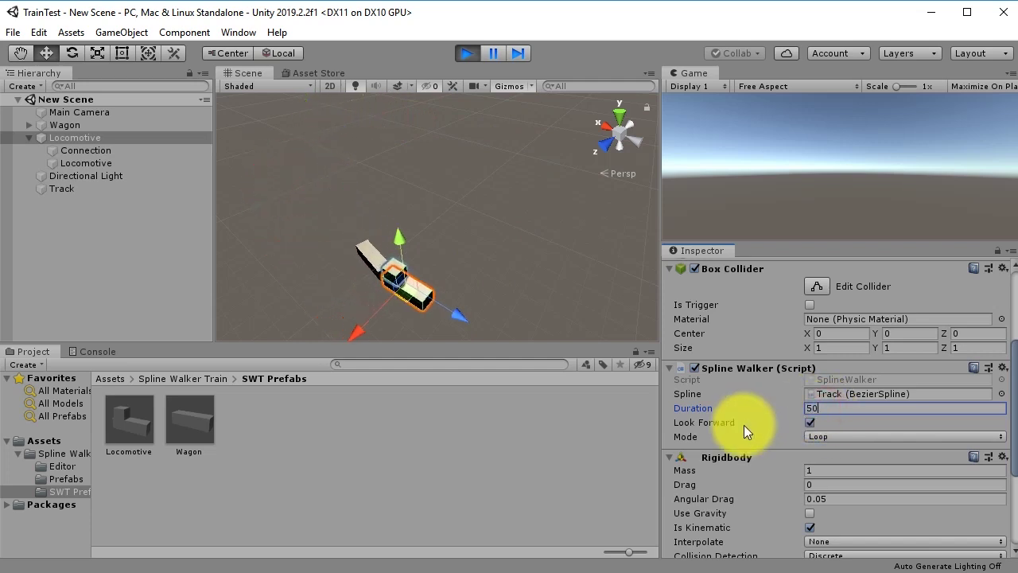
left_click(468, 53)
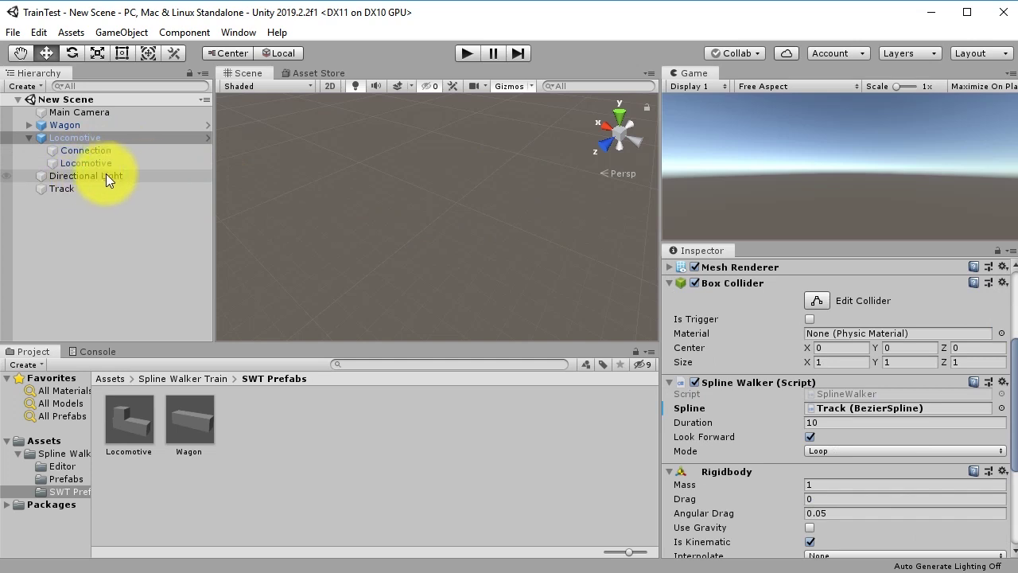
Place a duplicate of the wagon directly behind it and set the original Wagon as the copy's Hinge Joint Connected Body
left_click(76, 139)
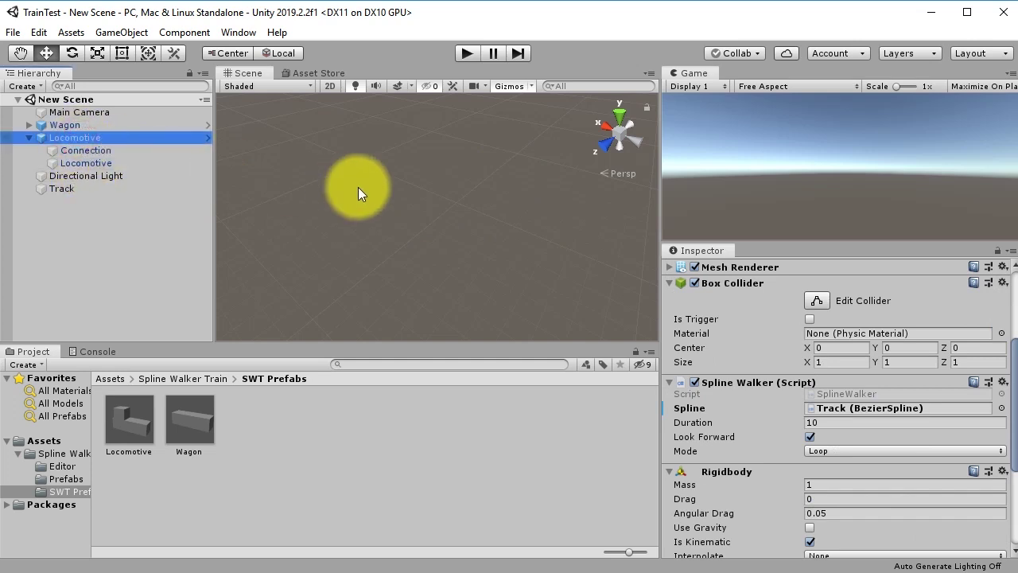
left_click(58, 125)
key("f")
left_click_drag(402, 245, 343, 243, "alt")
left_click(64, 126)
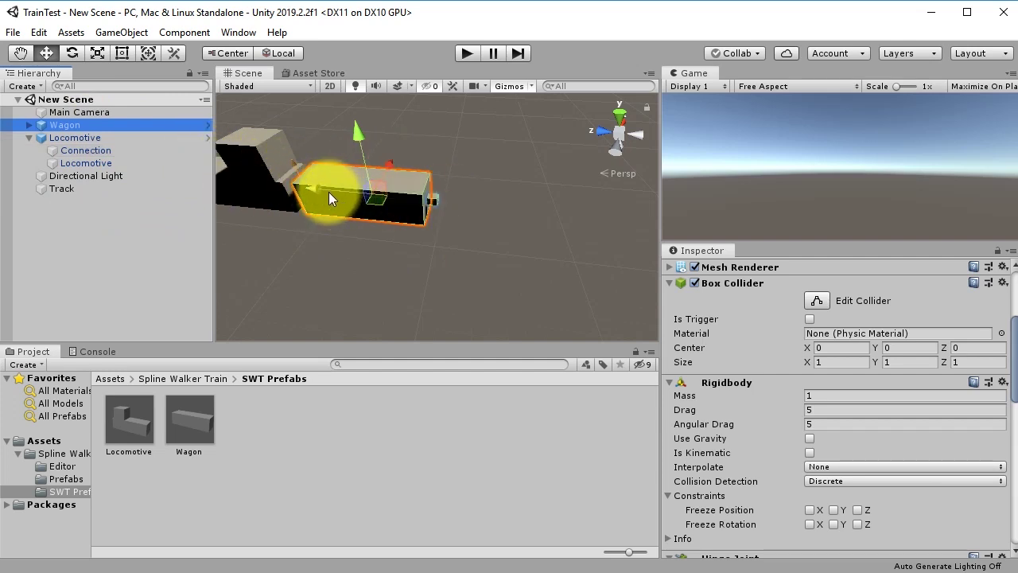
key("ctrl+d")
left_click_drag(319, 189, 443, 220)
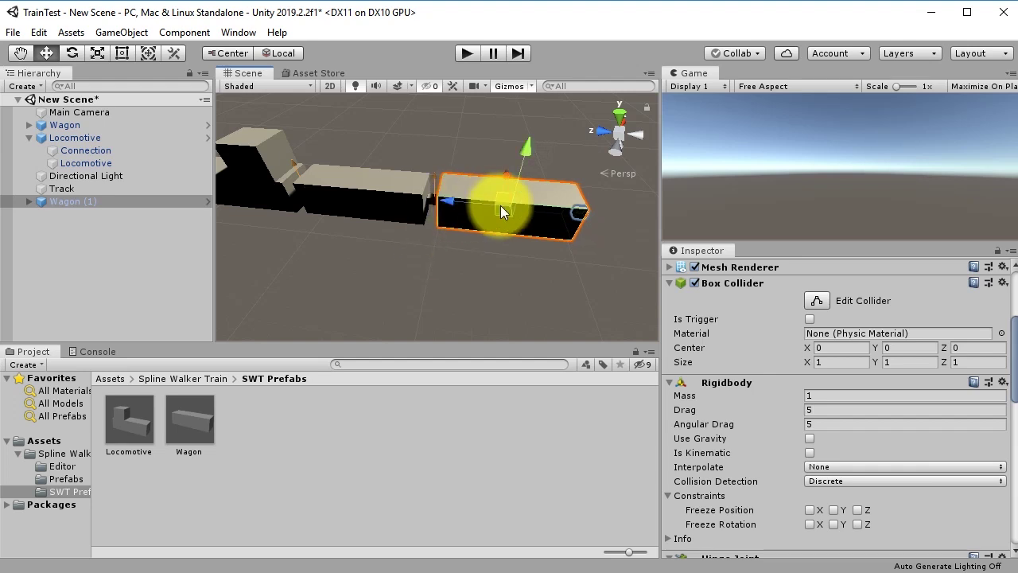
scroll(806, 467, "down", 6)
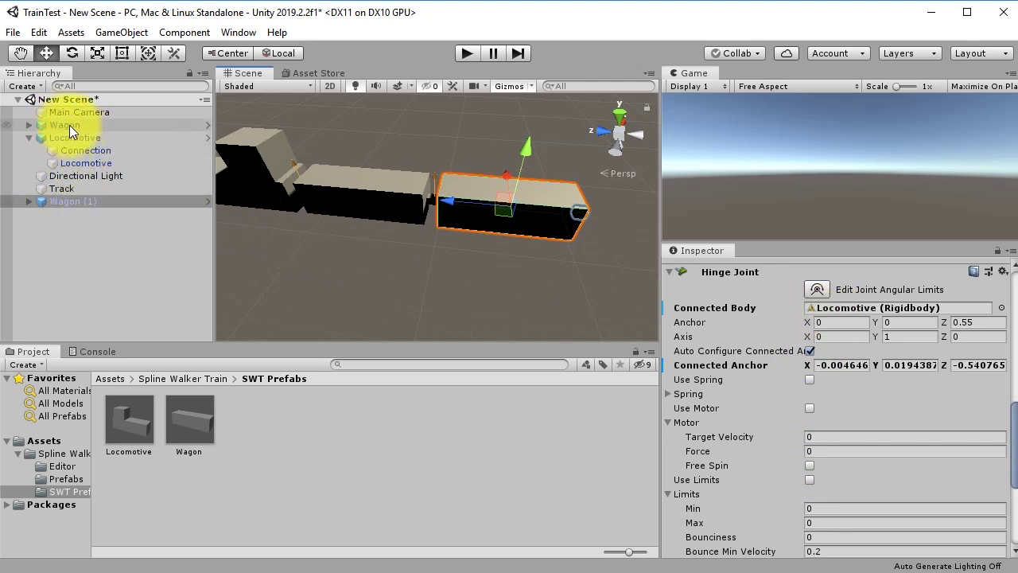
left_click_drag(61, 124, 856, 316)
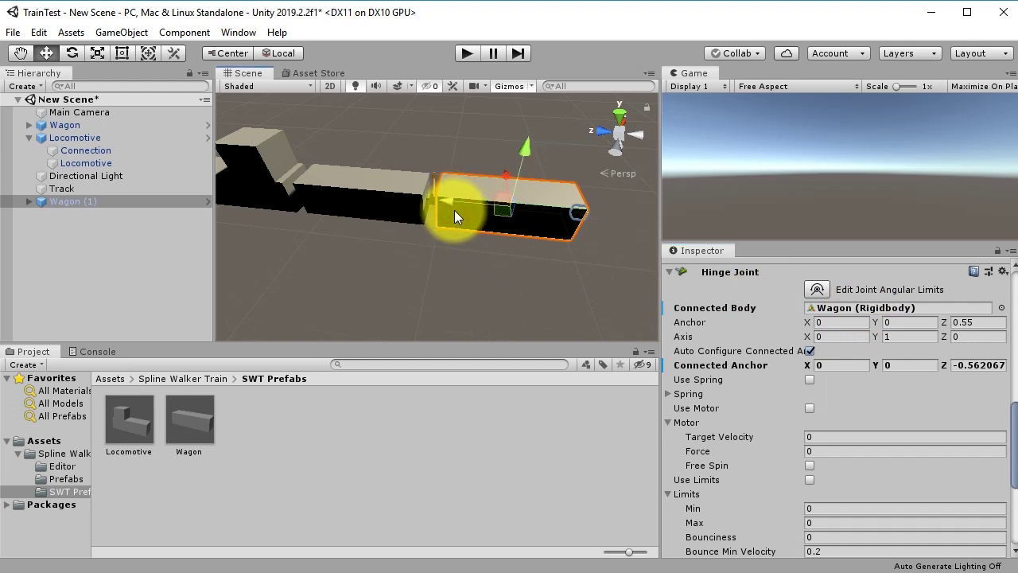
Duplicate Wagon (1) to form a third wagon behind it, and set Wagon (1) as the new copy's Connected Body
key("ctrl+d")
left_click_drag(455, 210, 607, 239)
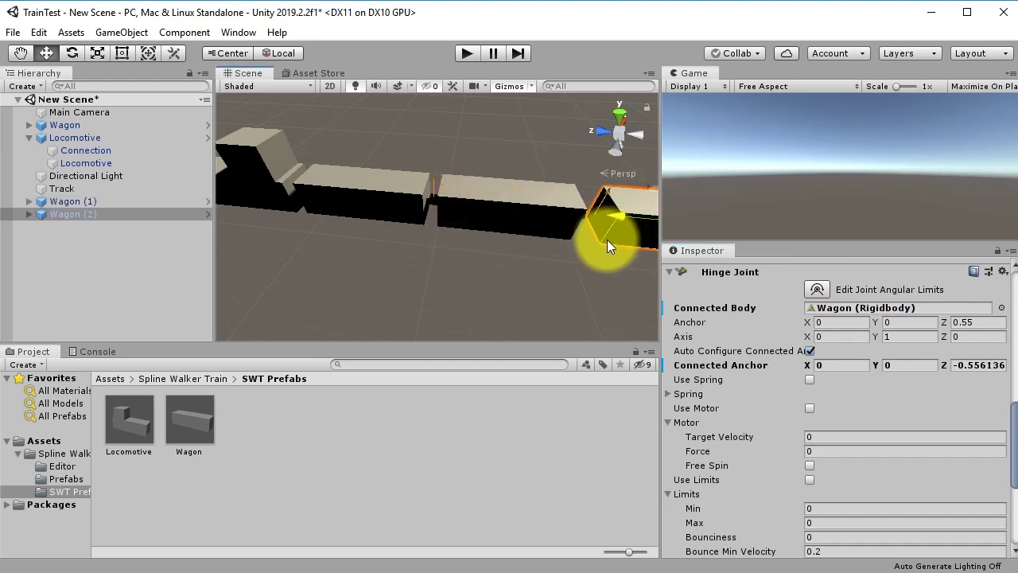
middle_click_drag(594, 256, 475, 248)
left_click(56, 211)
left_click_drag(55, 208, 853, 317)
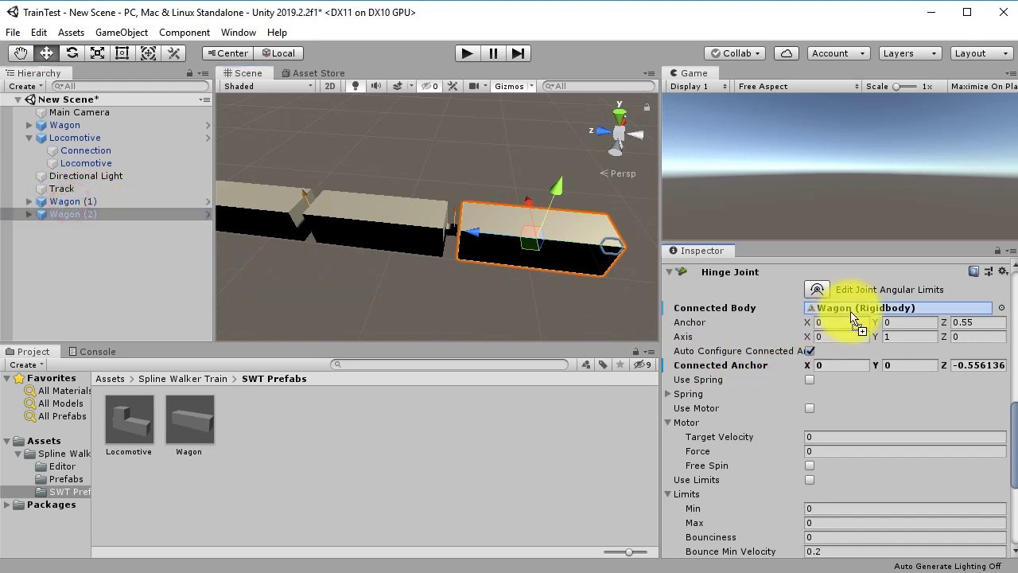
Run the scene and watch the three coupled wagons follow the locomotive around the Track spline
scroll(388, 235, "down", 5)
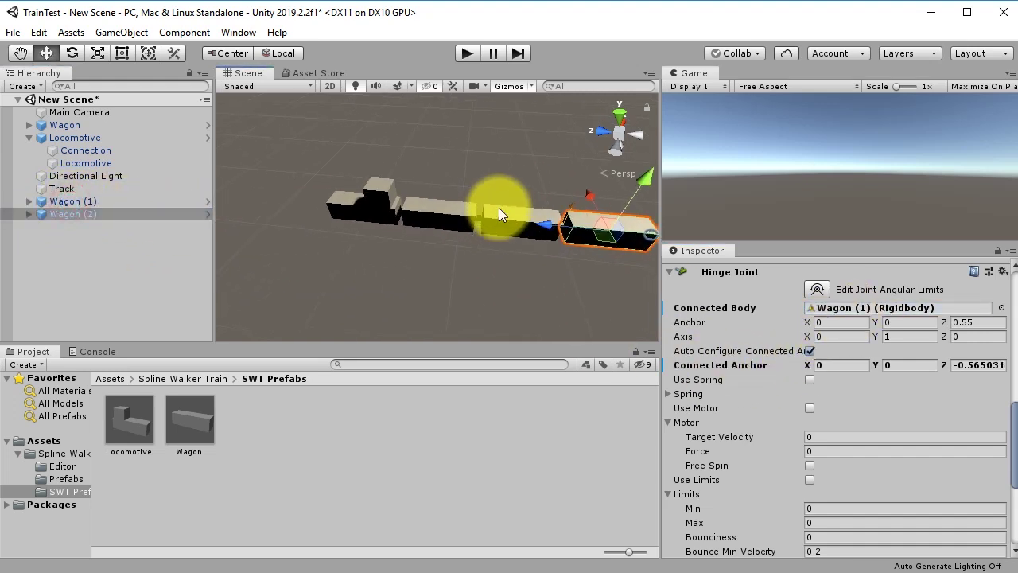
left_click(466, 54)
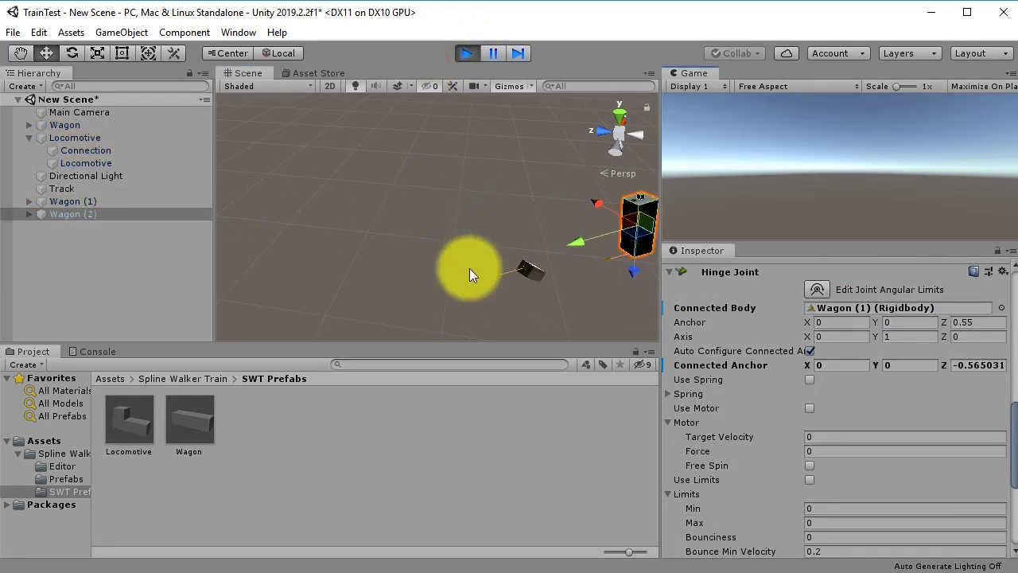
right_click_drag(469, 270, 475, 250)
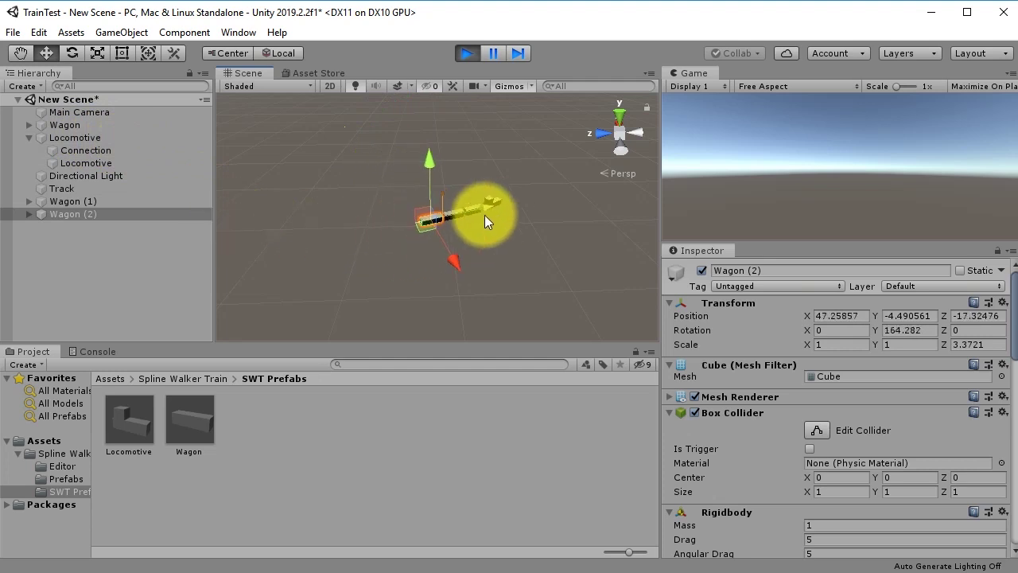
left_click(63, 189)
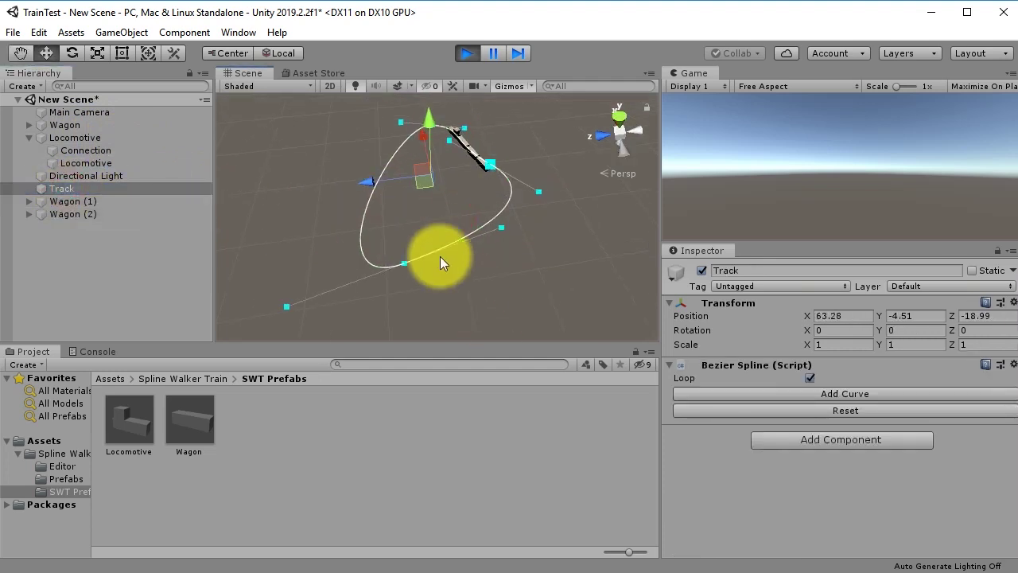
left_click_drag(453, 190, 607, 164, "alt")
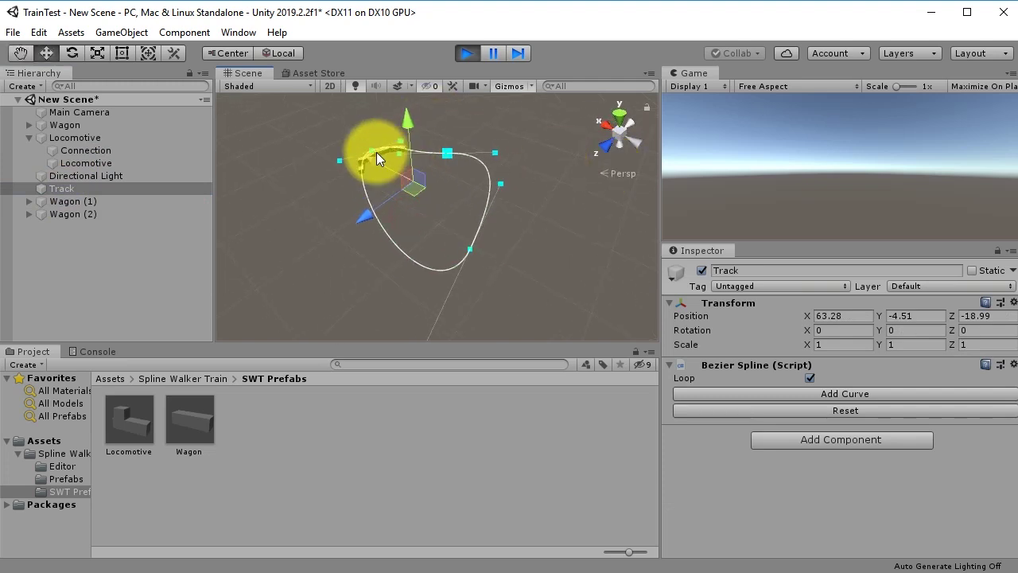
left_click(295, 119)
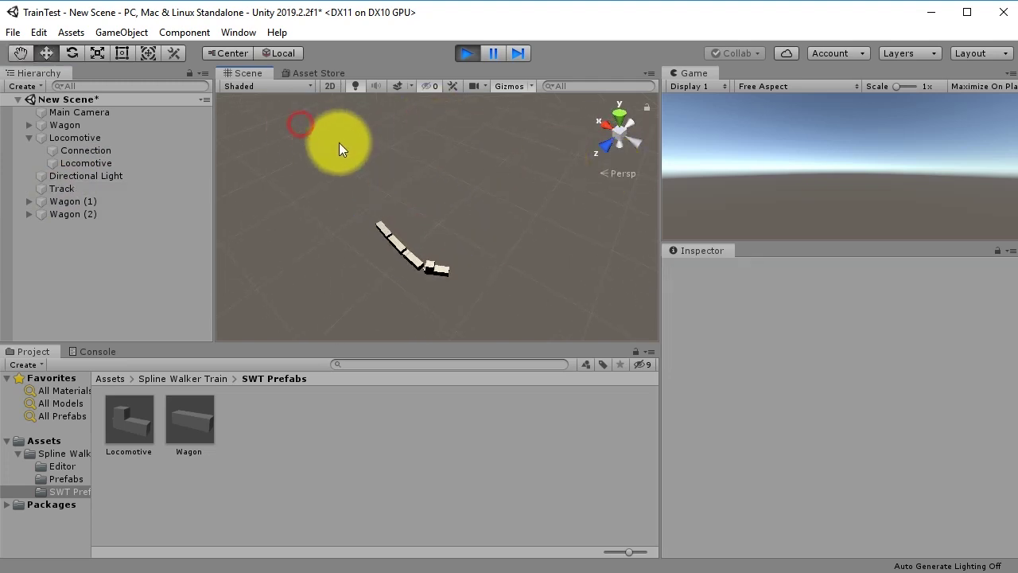
While the scene runs, shift the Track to X 61.6 and reshape its spline, moving one point to about X -13.76, Z -30.44
left_click(78, 175)
left_click(75, 191)
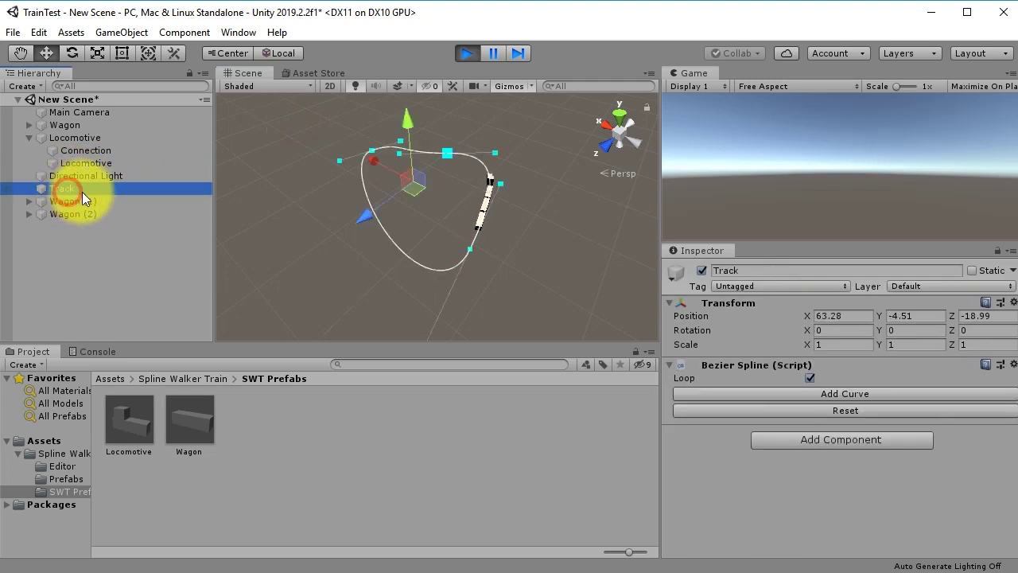
left_click(369, 152)
left_click_drag(368, 153, 379, 219)
scroll(398, 178, "up", 3)
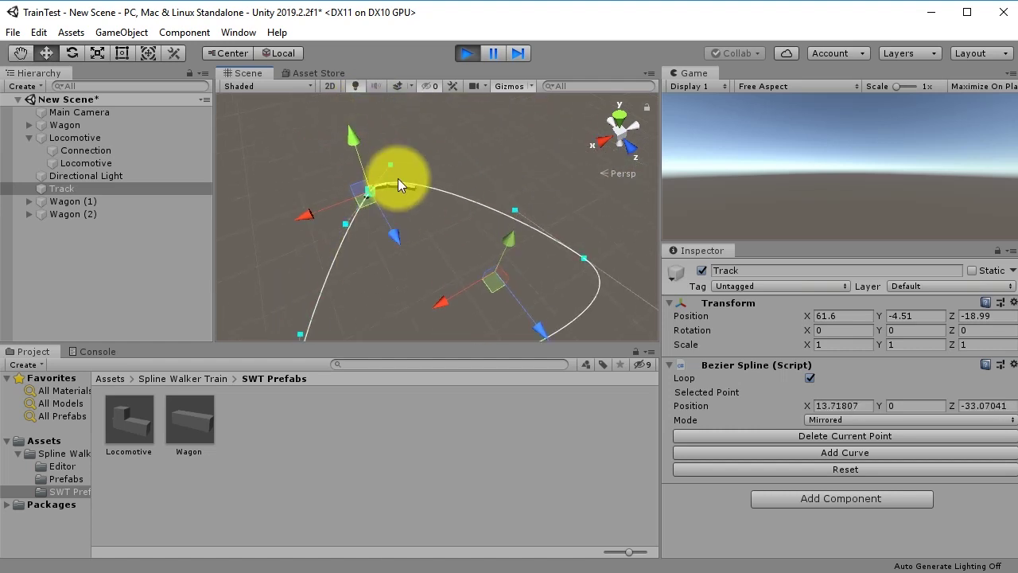
left_click_drag(387, 173, 471, 165)
scroll(381, 219, "down", 1)
middle_click_drag(381, 219, 357, 139)
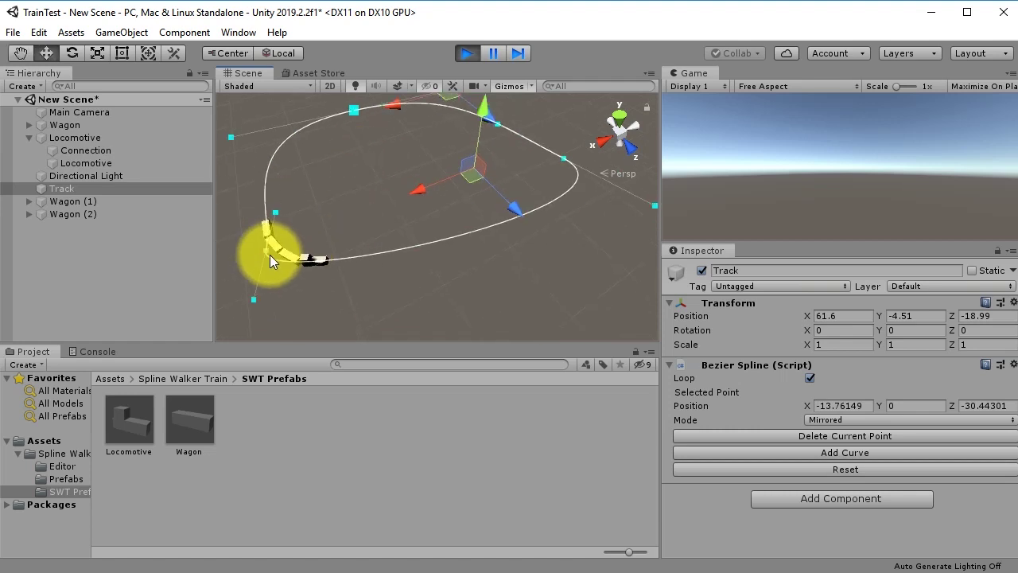
Widen the running scene's Track spline curve by repositioning its curve handles, placing one at about X -11.33, Z 23.63
left_click(250, 299)
left_click_drag(250, 298, 360, 309)
left_click(567, 159)
key("f")
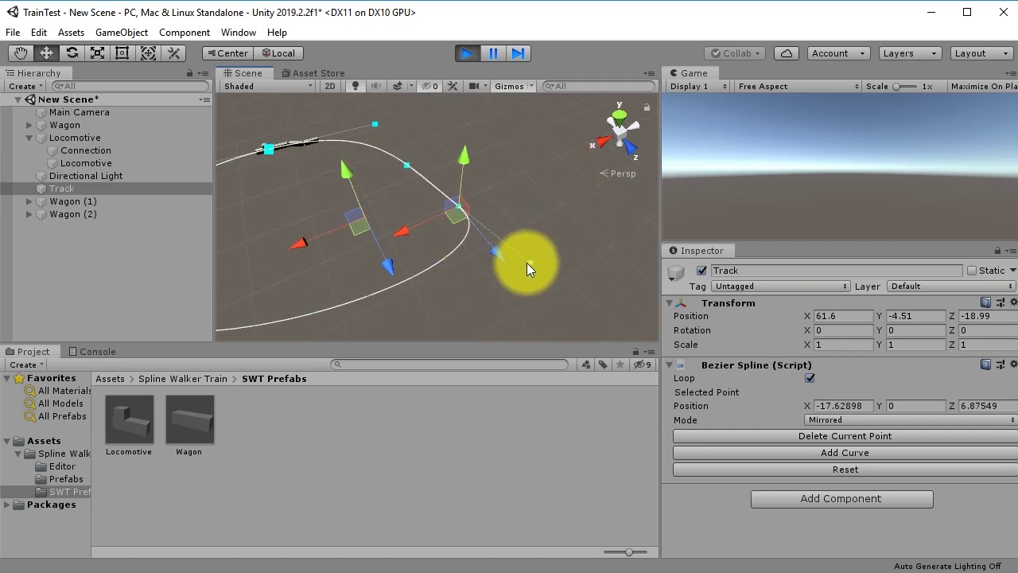
left_click(527, 263)
left_click_drag(532, 273, 480, 310)
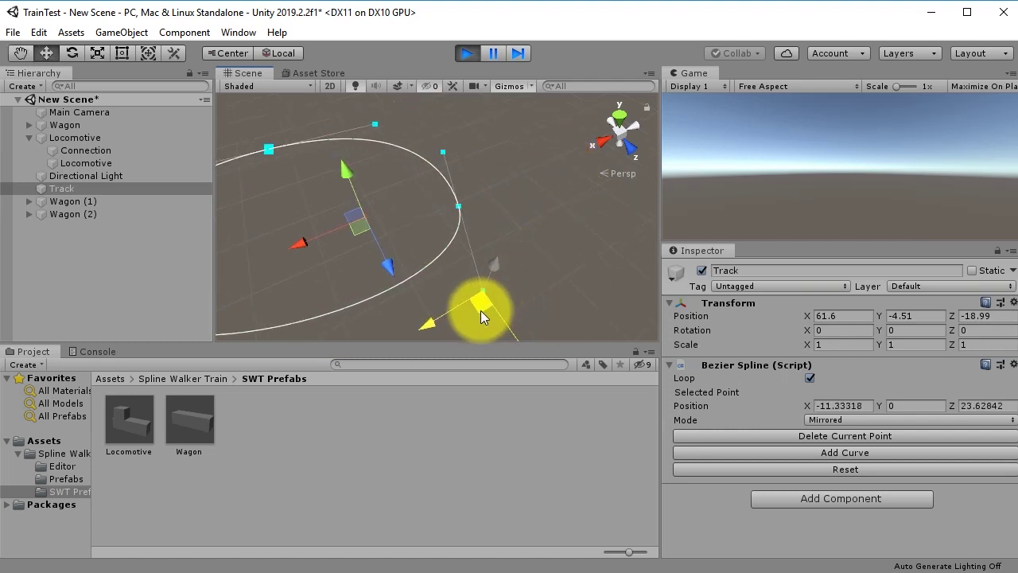
Move the Track spline's start point to about X 13.85, Z -44.96 and follow the train around the reshaped loop
scroll(414, 261, "down", 5)
left_click(405, 135)
left_click_drag(412, 145, 383, 122)
scroll(438, 205, "up", 1)
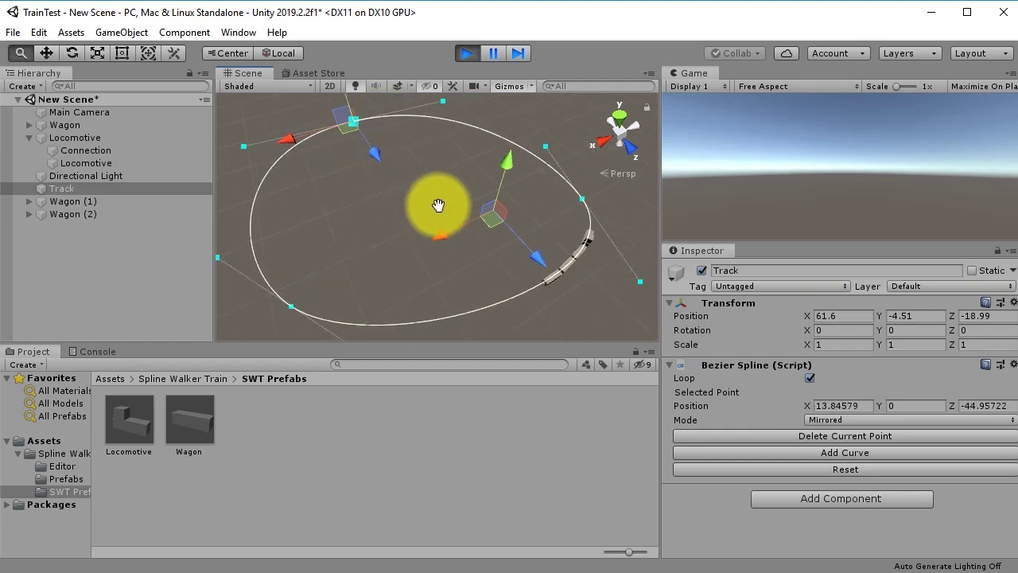
scroll(439, 205, "down", 1)
left_click_drag(537, 242, 543, 288, "alt")
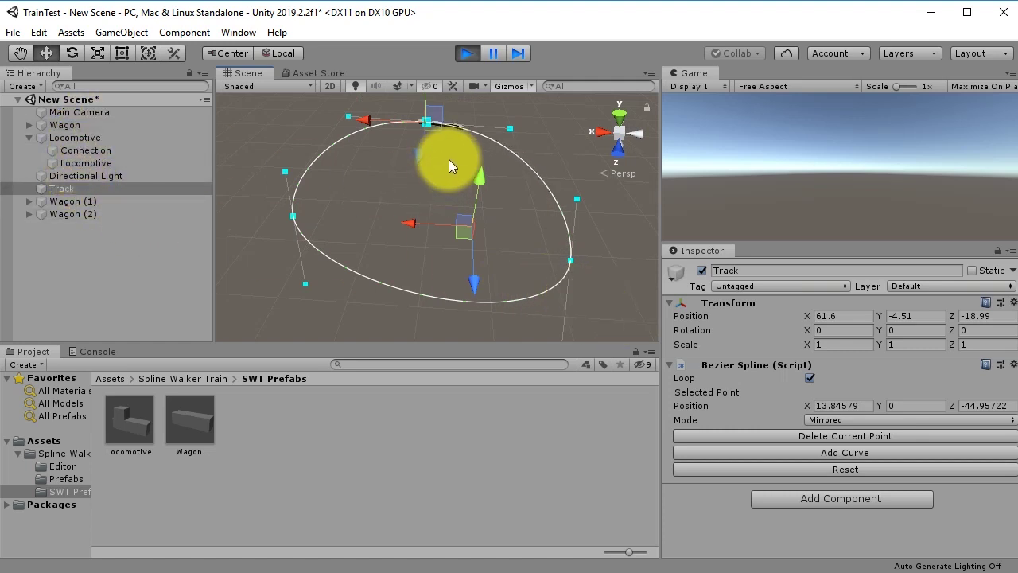
scroll(448, 163, "up", 5)
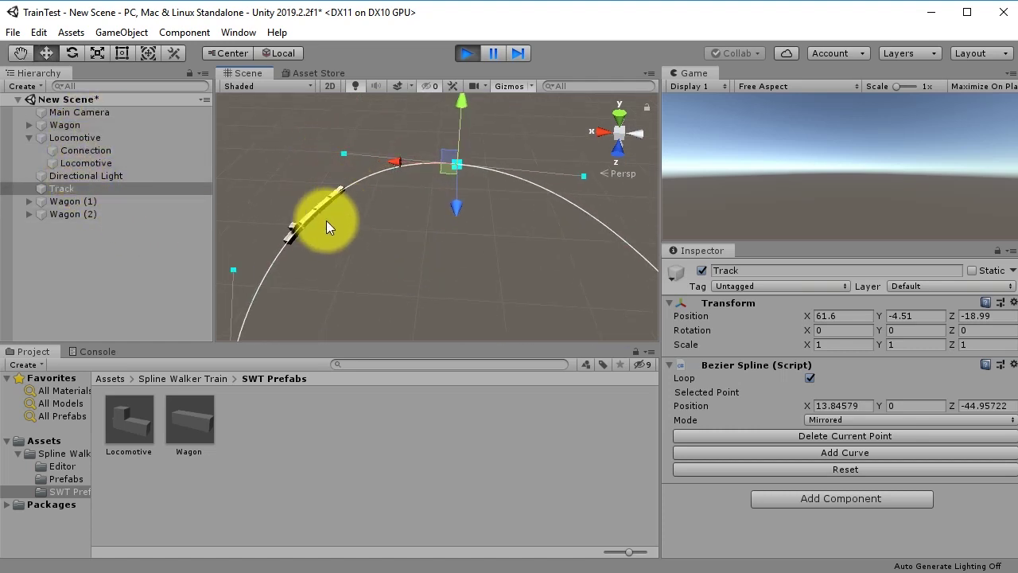
scroll(334, 231, "down", 5)
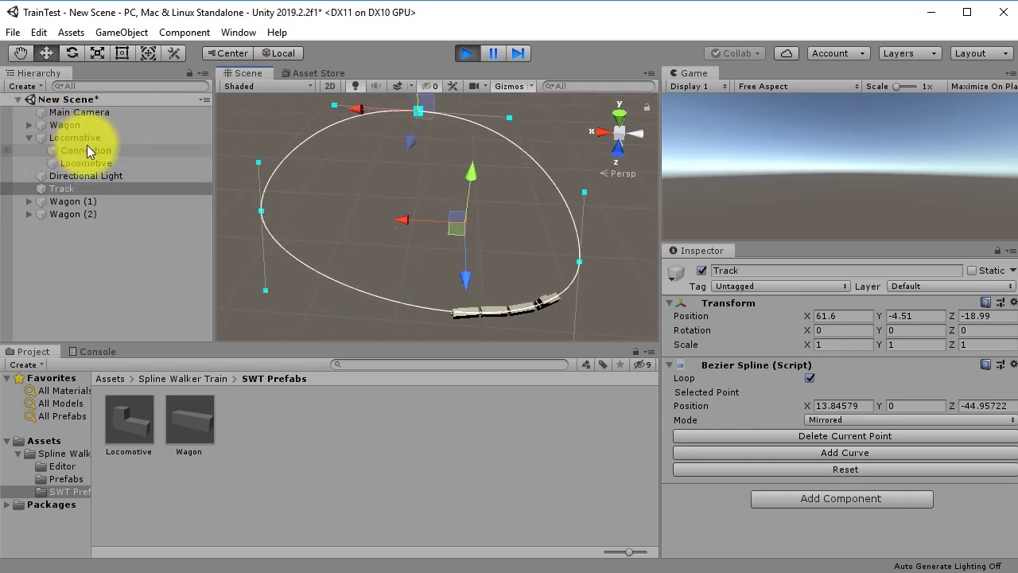
Set the Locomotive's Spline Walker Duration to 30 while the scene runs
left_click(74, 122)
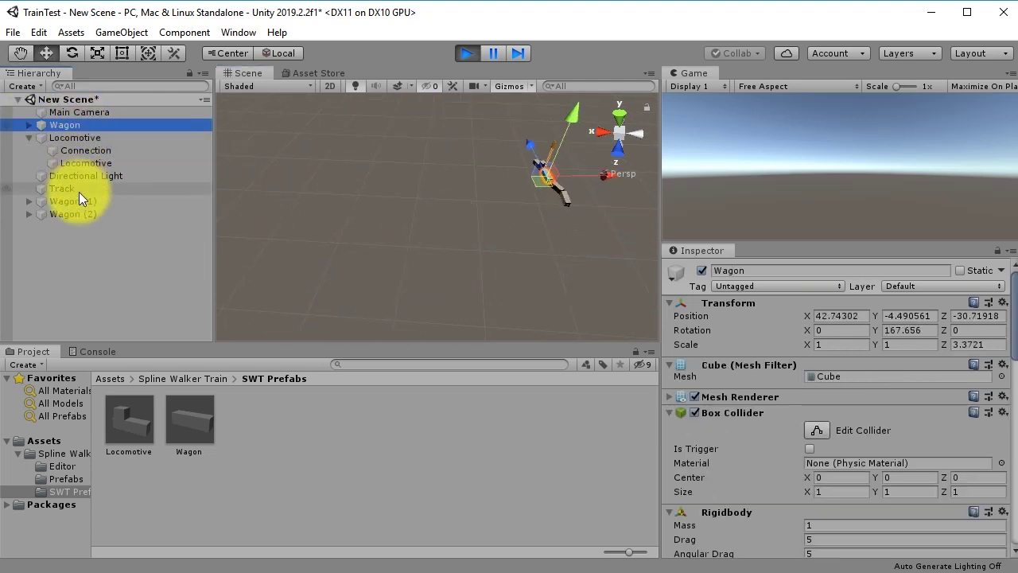
left_click(80, 137)
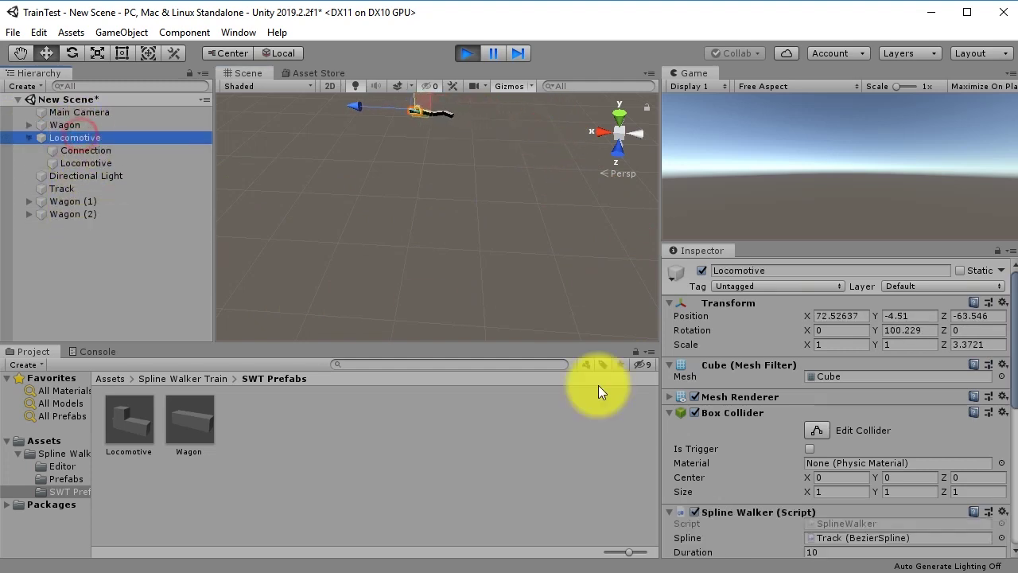
scroll(796, 474, "down", 6)
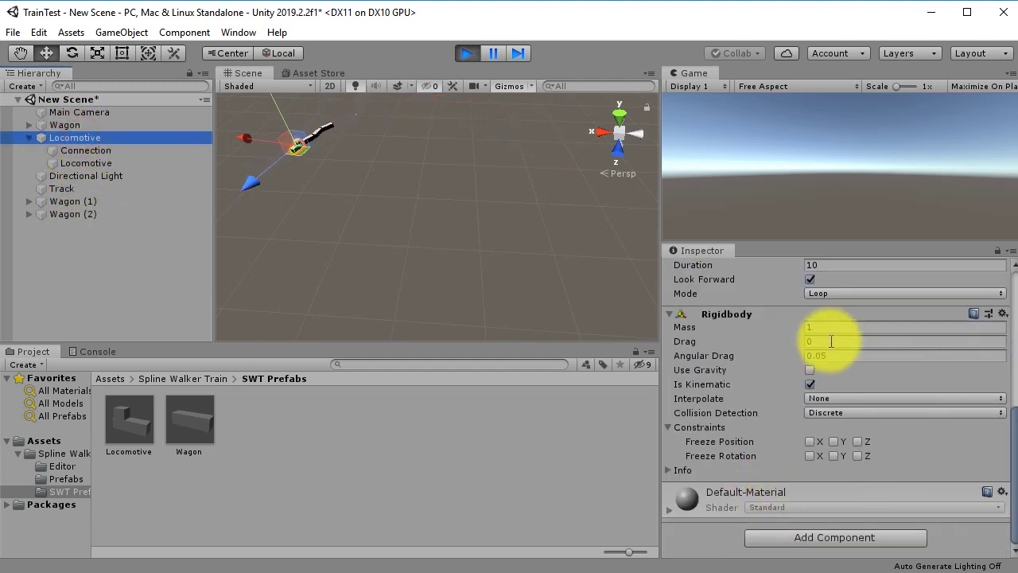
scroll(804, 398, "up", 5)
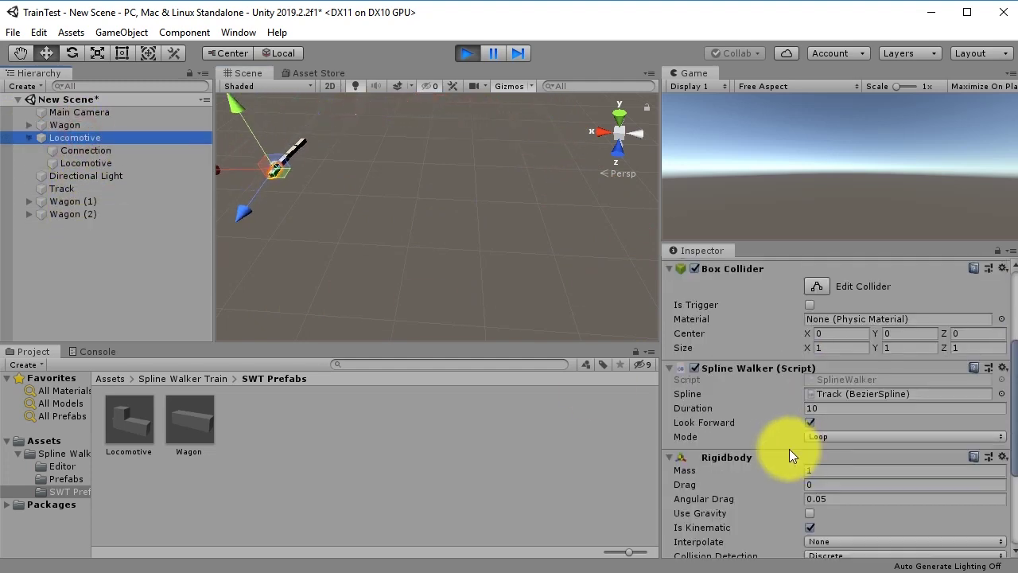
left_click(818, 408)
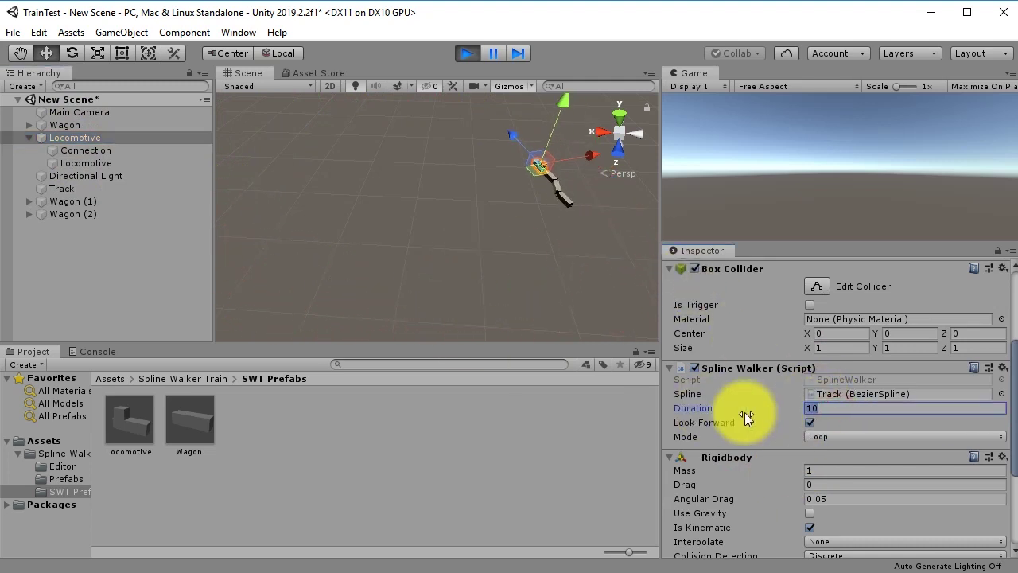
type("30")
key("Return")
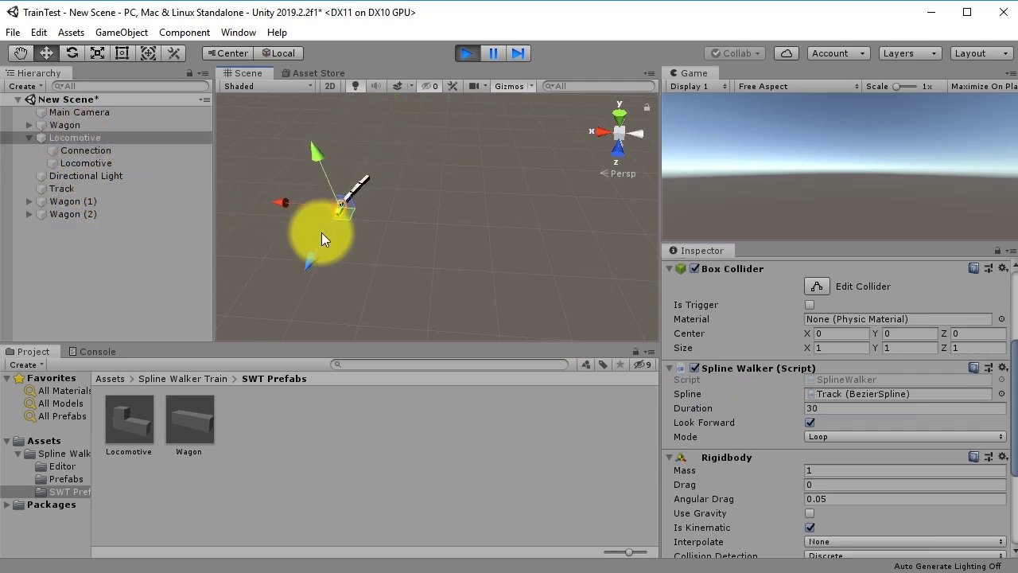
Show the Track spline and examine from several angles how the wagons follow the locomotive through the curves
left_click_drag(375, 259, 501, 250, "alt")
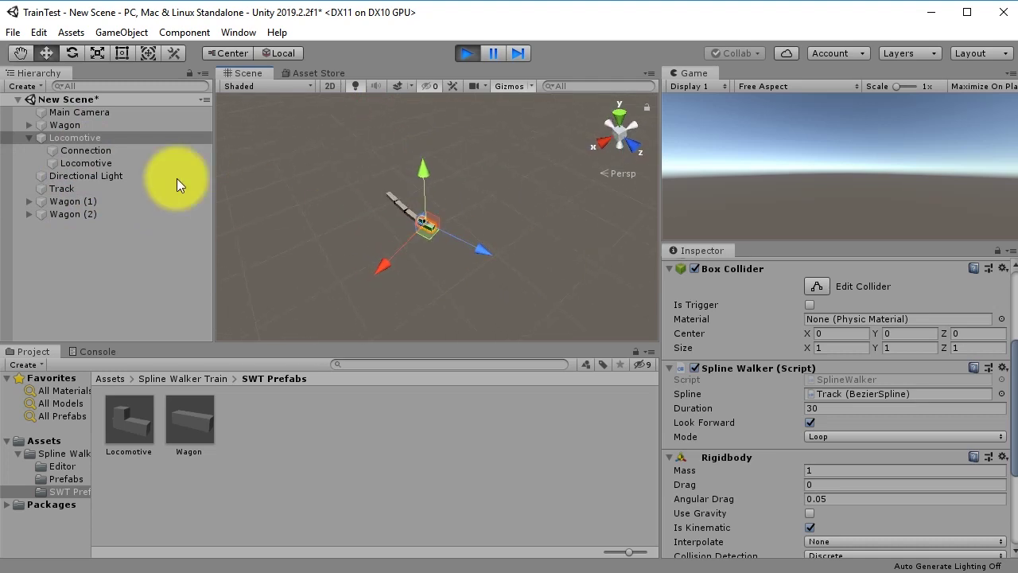
left_click(75, 192)
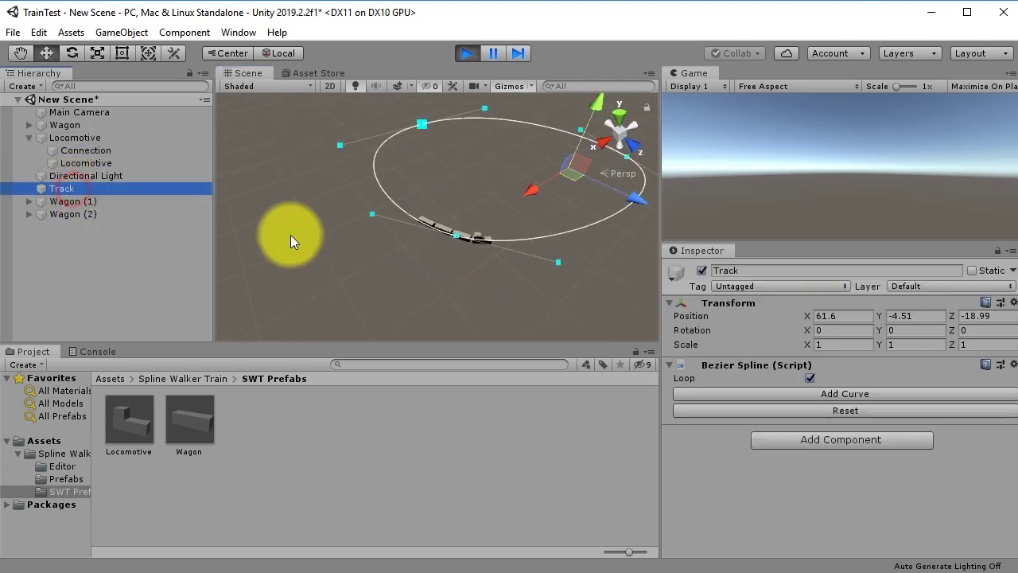
left_click_drag(517, 261, 208, 229, "alt")
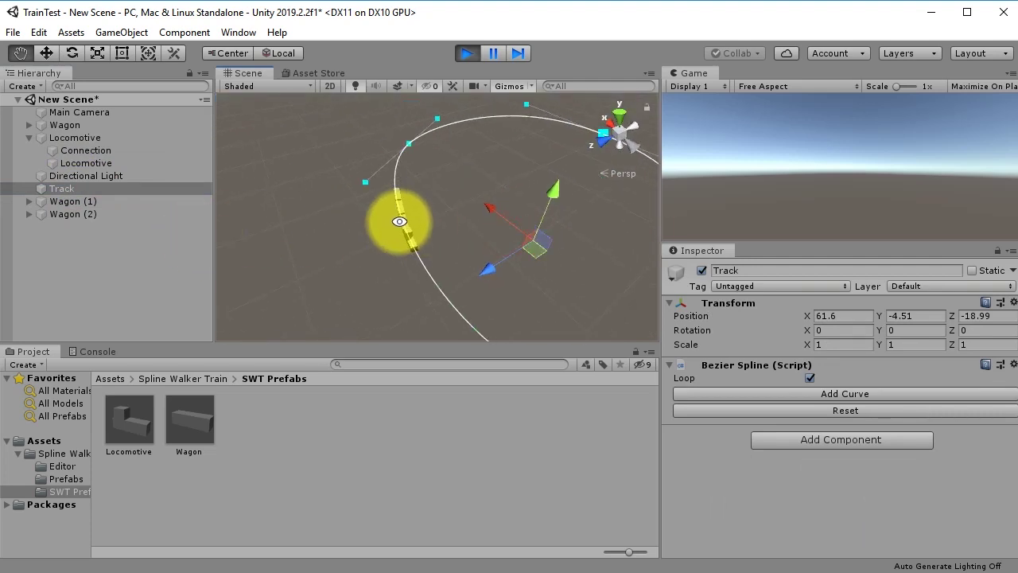
left_click_drag(495, 246, 410, 232, "alt")
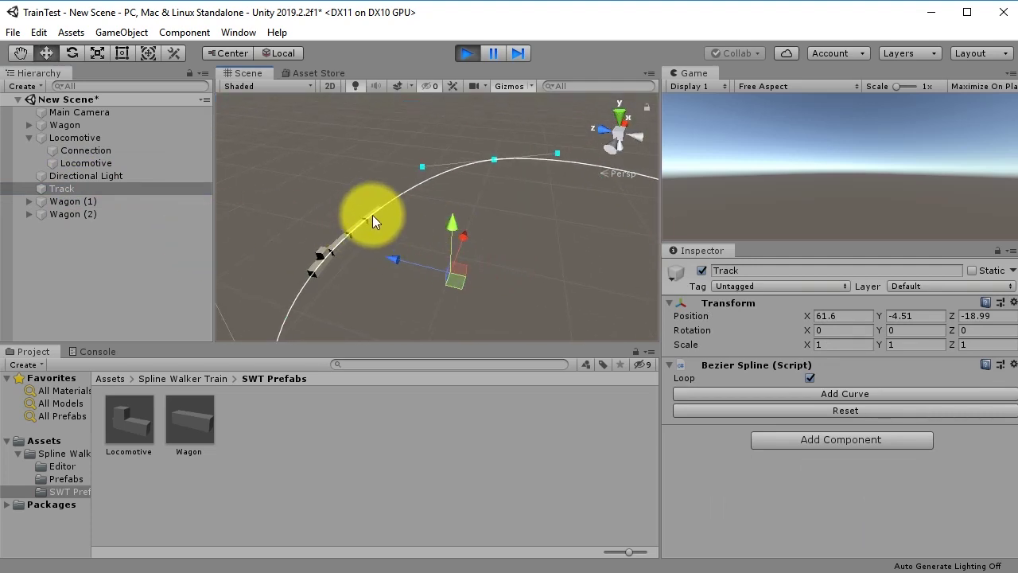
left_click_drag(476, 182, 344, 282, "alt")
left_click(343, 278)
left_click_drag(486, 248, 489, 273, "alt")
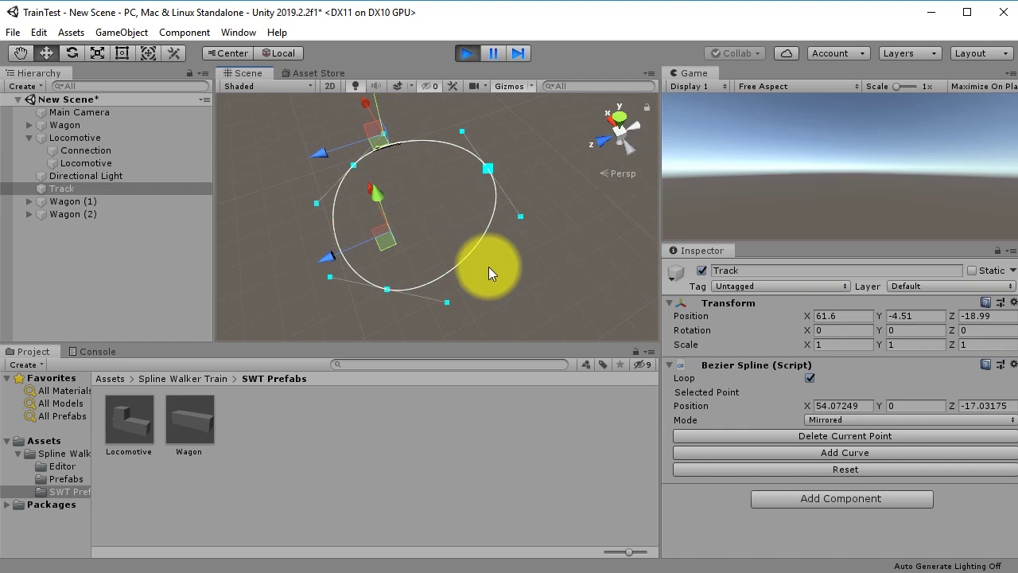
left_click_drag(511, 295, 510, 244, "alt")
scroll(427, 208, "up", 8)
scroll(414, 247, "down", 6)
scroll(442, 250, "up", 5)
scroll(441, 250, "down", 5)
mouse_move(432, 268)
left_mouse_down("alt")
mouse_move(436, 292)
mouse_move(409, 259)
mouse_move(423, 257)
left_mouse_up("alt")
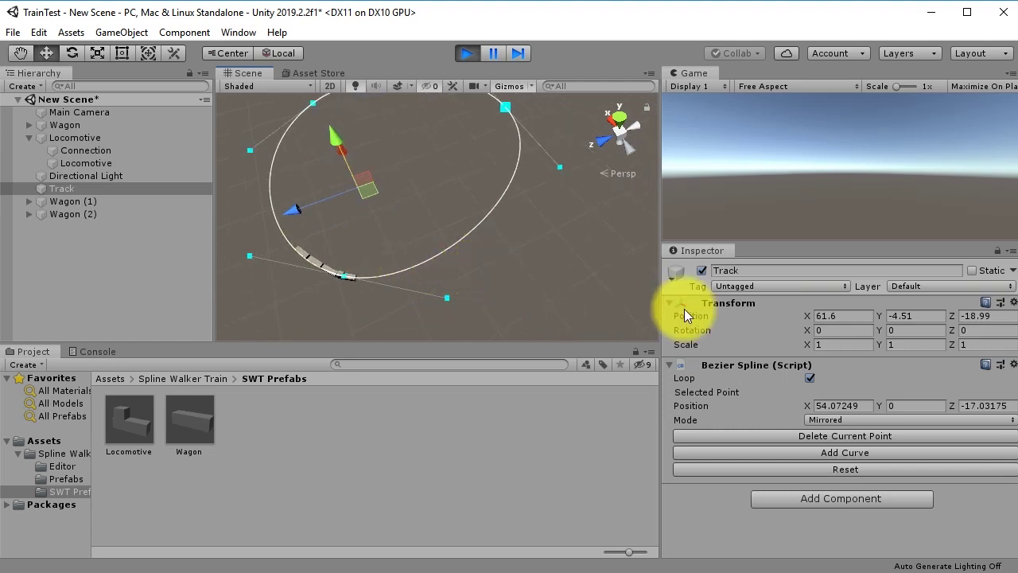